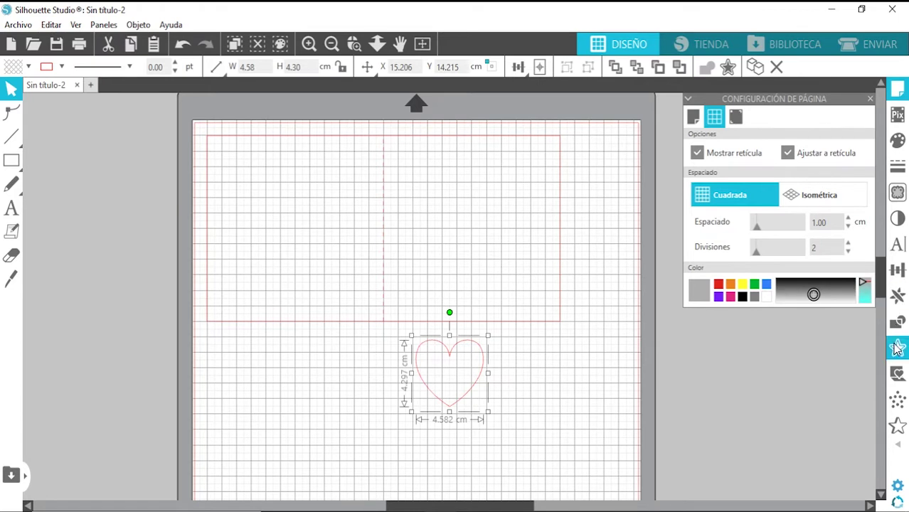
Duplicate the heart and move the copy into the card's right half
{"action": "right_click", "coordinate": [482, 361]}
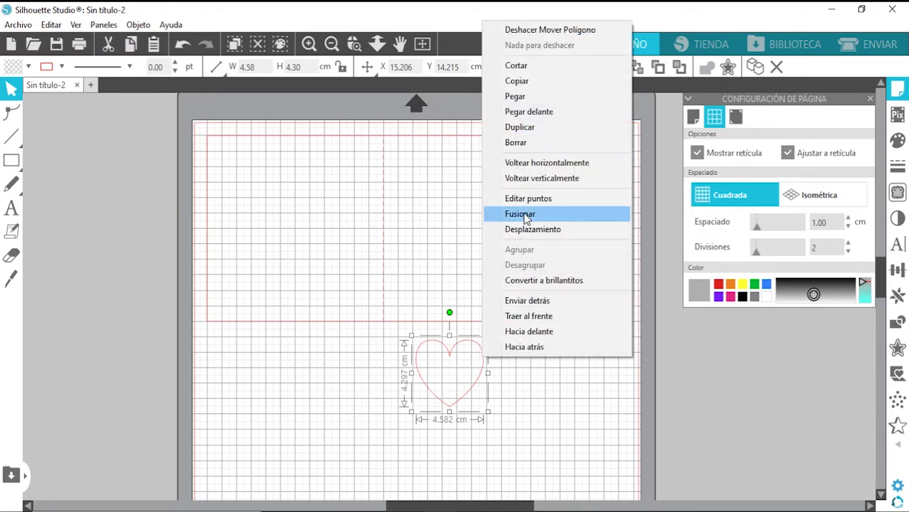
{"action": "left_click", "coordinate": [518, 126]}
{"action": "left_click_drag", "start_coordinate": [497, 354], "coordinate": [507, 209]}
Create an outward rounded offset of the original heart at a distance of 0.200 cm
{"action": "left_click", "coordinate": [488, 367]}
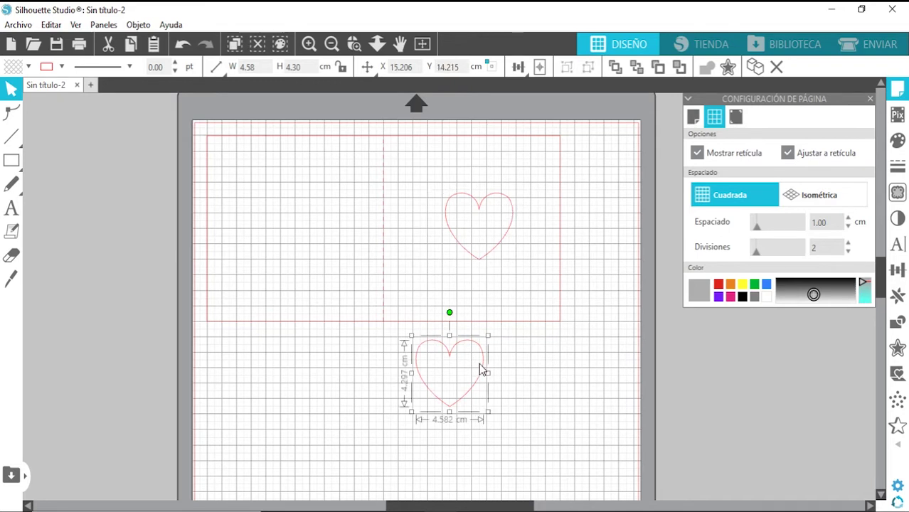
{"action": "left_click", "coordinate": [898, 348]}
{"action": "left_click", "coordinate": [721, 140]}
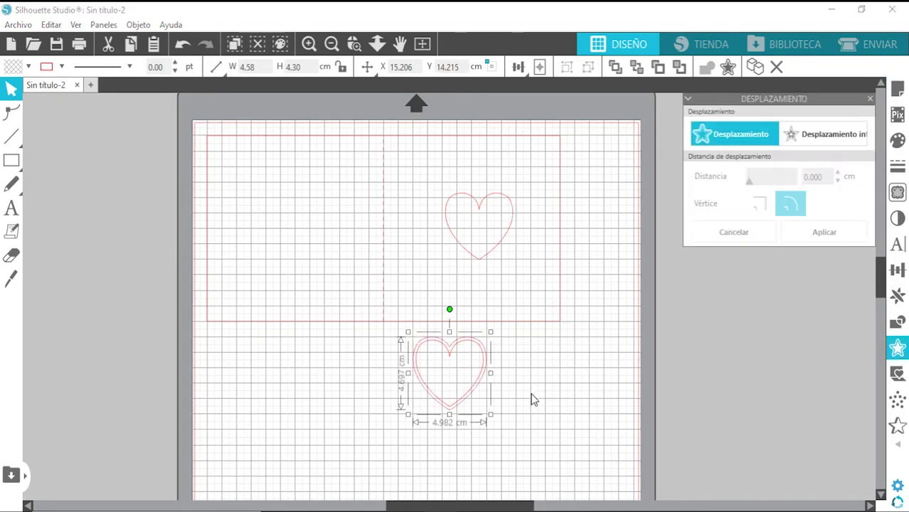
{"action": "left_click", "coordinate": [532, 398]}
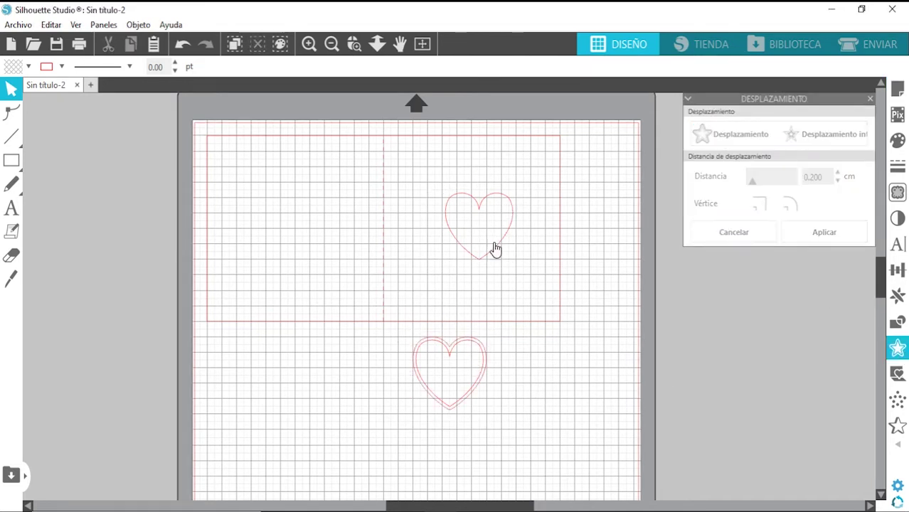
Move the single heart copy out of the card to the page area right of the offset heart
{"action": "left_click_drag", "start_coordinate": [494, 249], "coordinate": [642, 393]}
{"action": "left_click_drag", "start_coordinate": [535, 399], "coordinate": [416, 359]}
{"action": "left_click", "coordinate": [456, 379]}
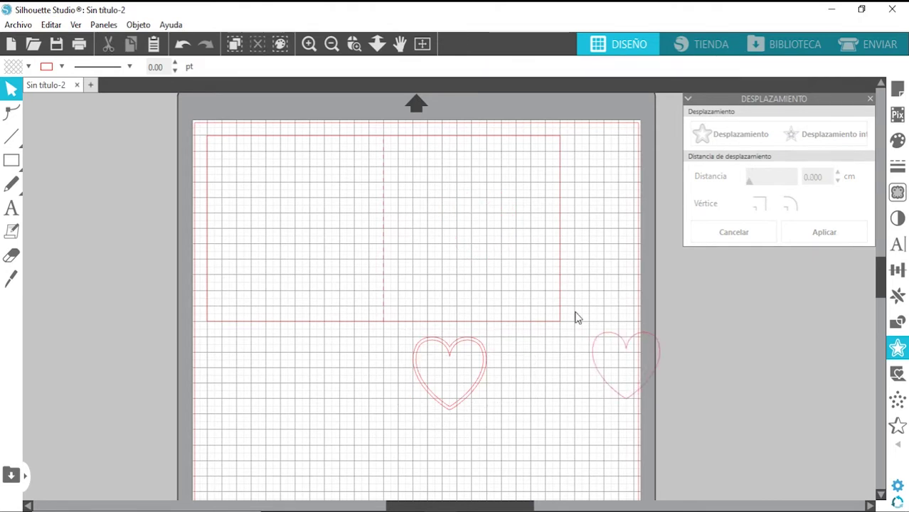
Group the card outline with its dashed fold line
{"action": "left_click_drag", "start_coordinate": [586, 284], "coordinate": [248, 153]}
{"action": "right_click", "coordinate": [312, 155]}
{"action": "left_click", "coordinate": [346, 383]}
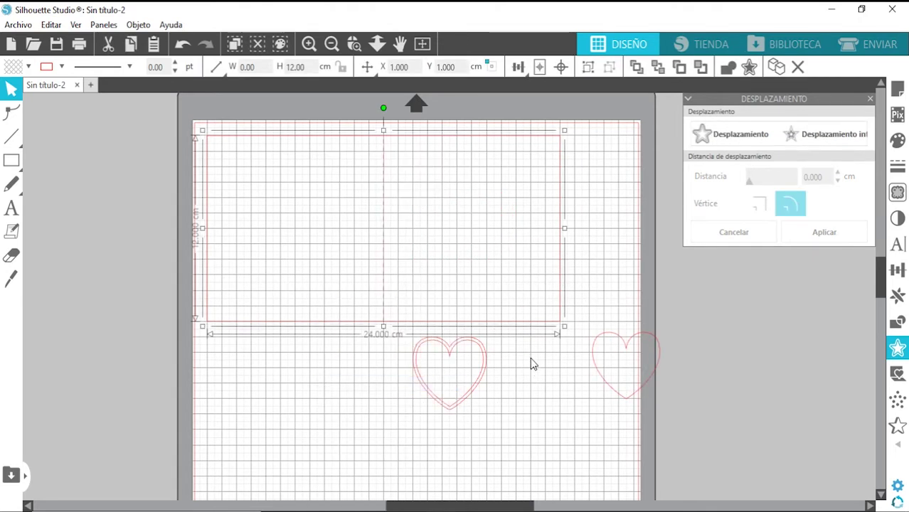
Group the heart with its offset outline and move the group into the card's right half
{"action": "left_click", "coordinate": [469, 360]}
{"action": "left_click", "coordinate": [471, 349]}
{"action": "right_click", "coordinate": [448, 358]}
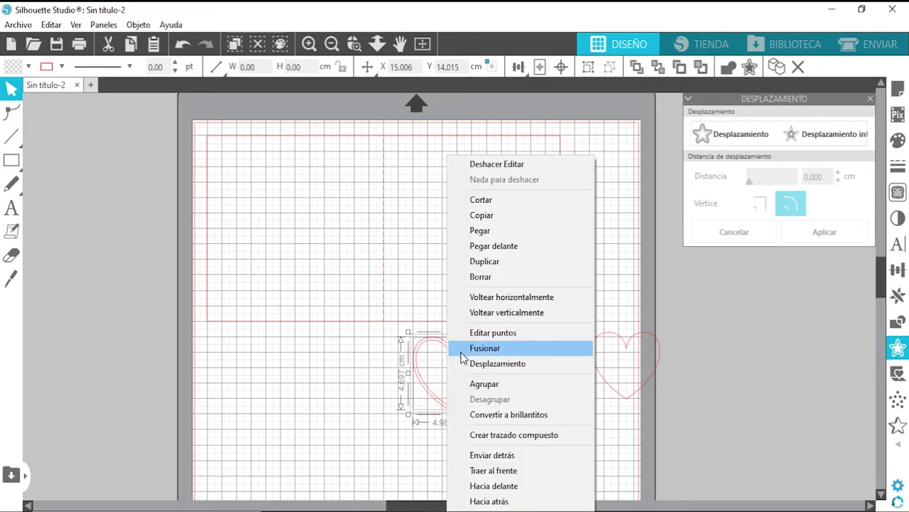
{"action": "left_click", "coordinate": [485, 363]}
{"action": "left_click_drag", "start_coordinate": [482, 371], "coordinate": [501, 202]}
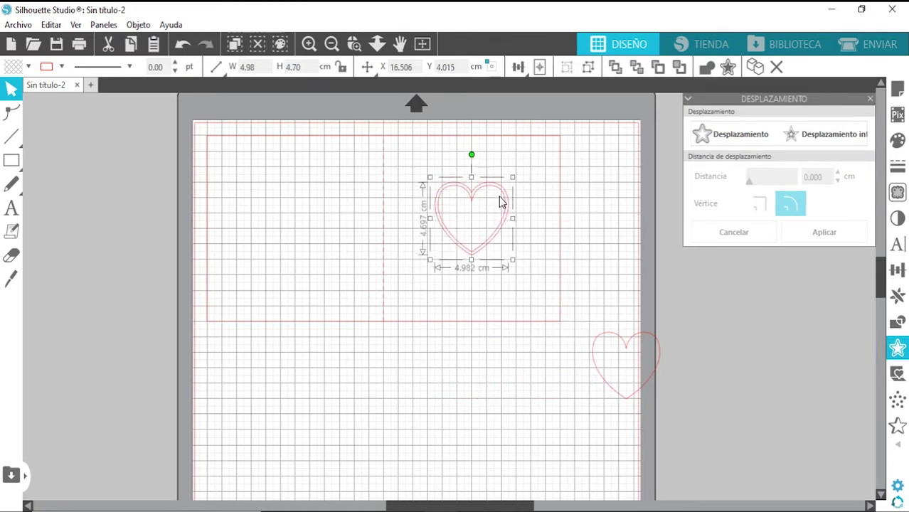
Move the spare heart below the card and duplicate it, placing one of the two off the page
{"action": "left_click_drag", "start_coordinate": [633, 404], "coordinate": [428, 397]}
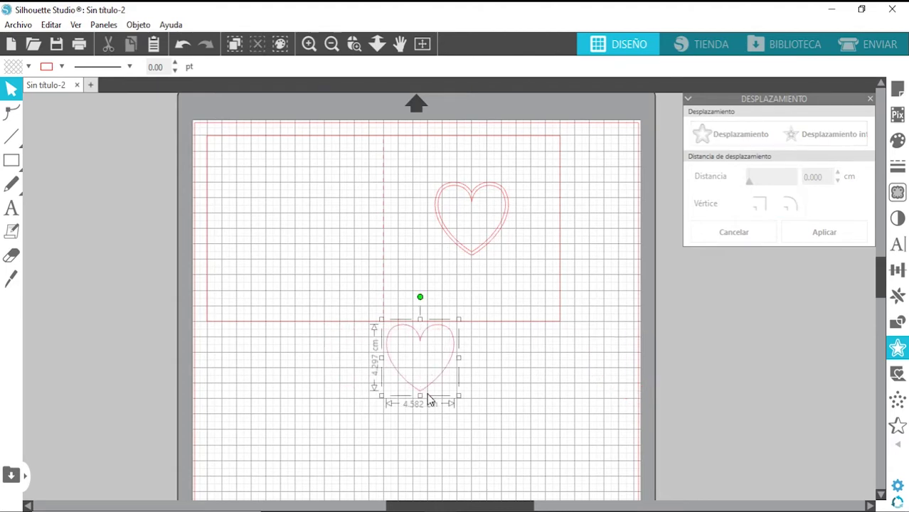
{"action": "right_click", "coordinate": [428, 395]}
{"action": "left_click", "coordinate": [476, 216]}
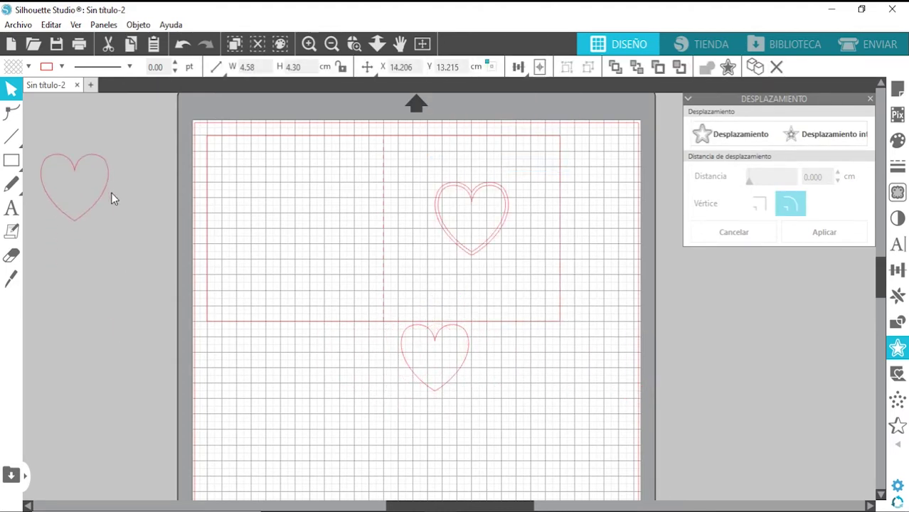
Scale the heart below the card down proportionally to about 3.28 by 3.08 cm
{"action": "left_click", "coordinate": [452, 329]}
{"action": "left_click", "coordinate": [310, 45]}
{"action": "scroll", "coordinate": [469, 356], "scroll_direction": "down", "scroll_amount": 3}
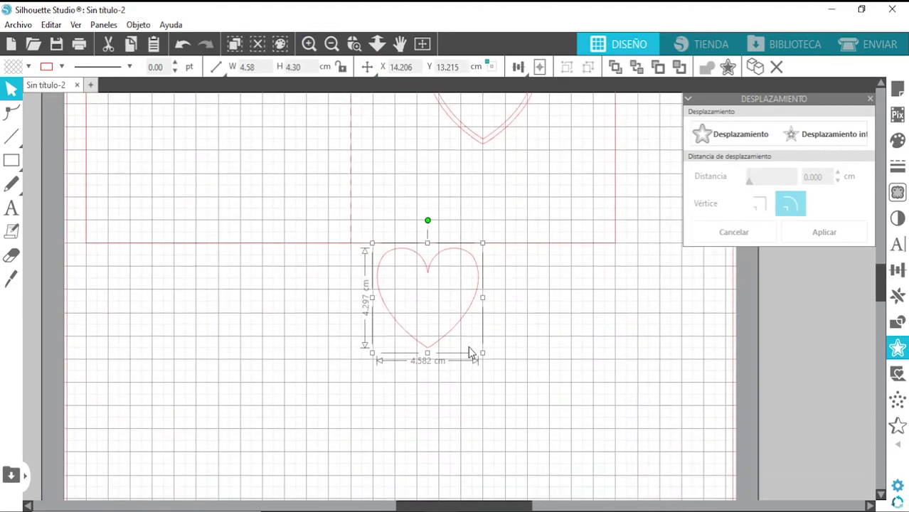
{"action": "left_click_drag", "start_coordinate": [483, 244], "coordinate": [451, 278]}
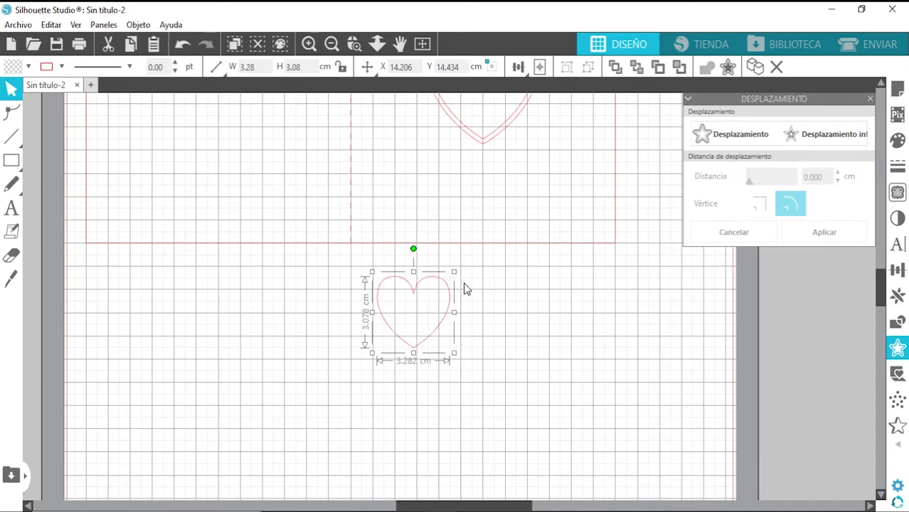
{"action": "double_click", "coordinate": [429, 345]}
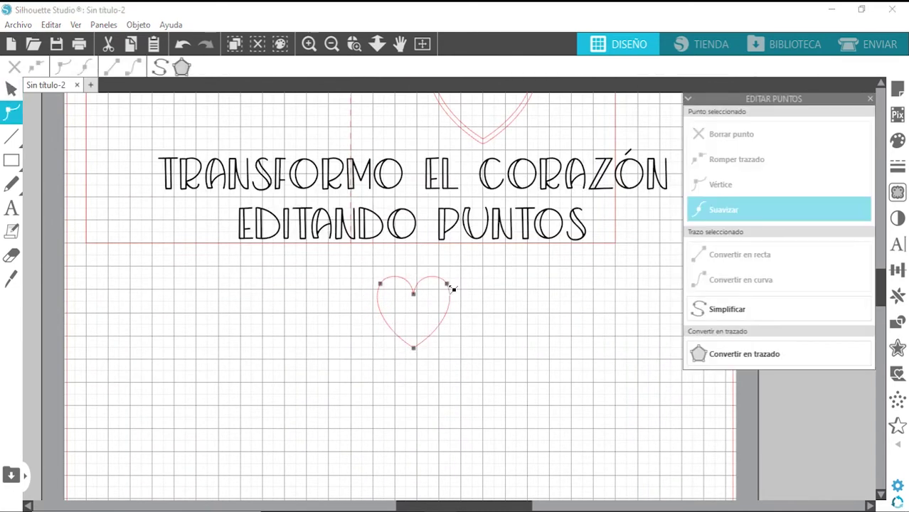
{"action": "left_click", "coordinate": [447, 286]}
{"action": "left_click", "coordinate": [376, 282]}
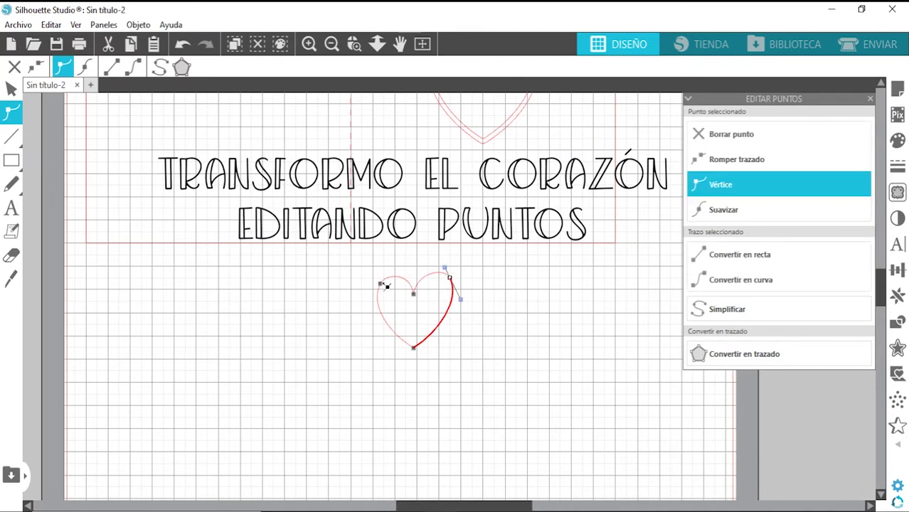
{"action": "left_click", "coordinate": [183, 45]}
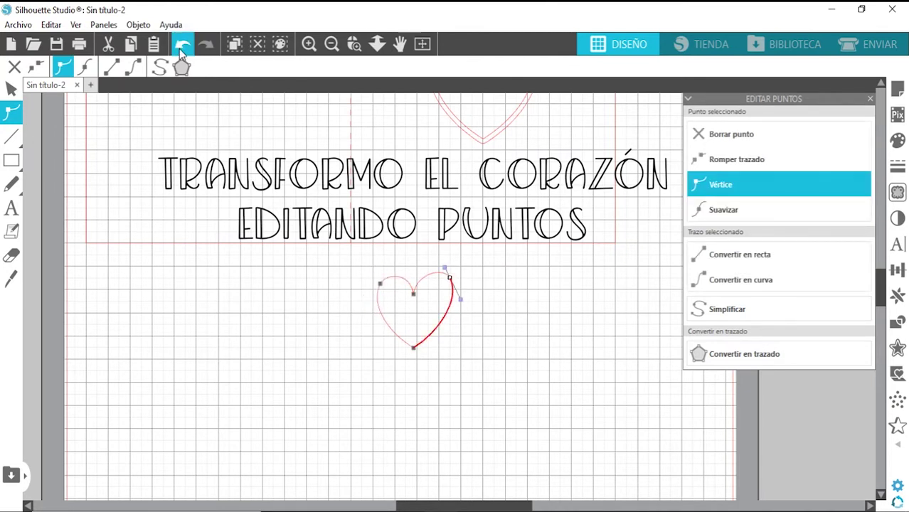
{"action": "left_click", "coordinate": [183, 45]}
{"action": "left_click", "coordinate": [431, 342]}
{"action": "left_click", "coordinate": [432, 332]}
Move the small heart to X 14.00 cm and adjust its Y position to line up with the grid
{"action": "left_click", "coordinate": [897, 270]}
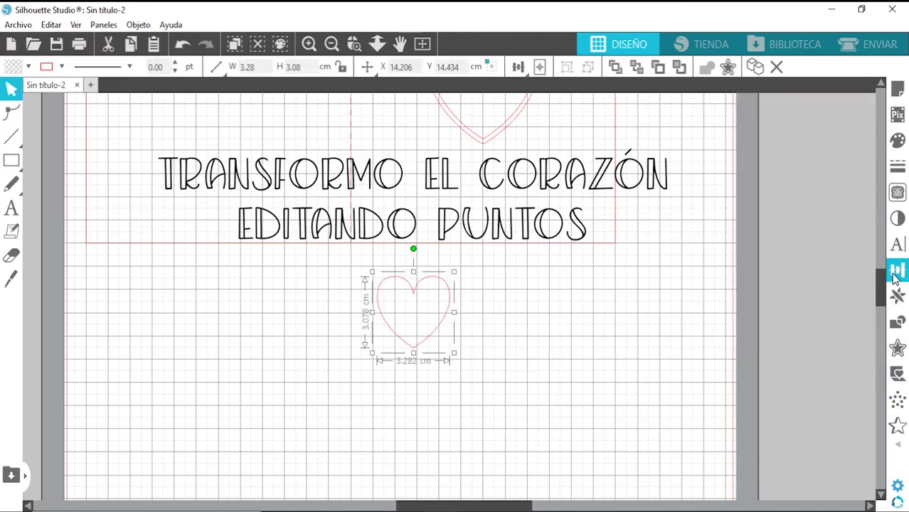
{"action": "left_click", "coordinate": [756, 118]}
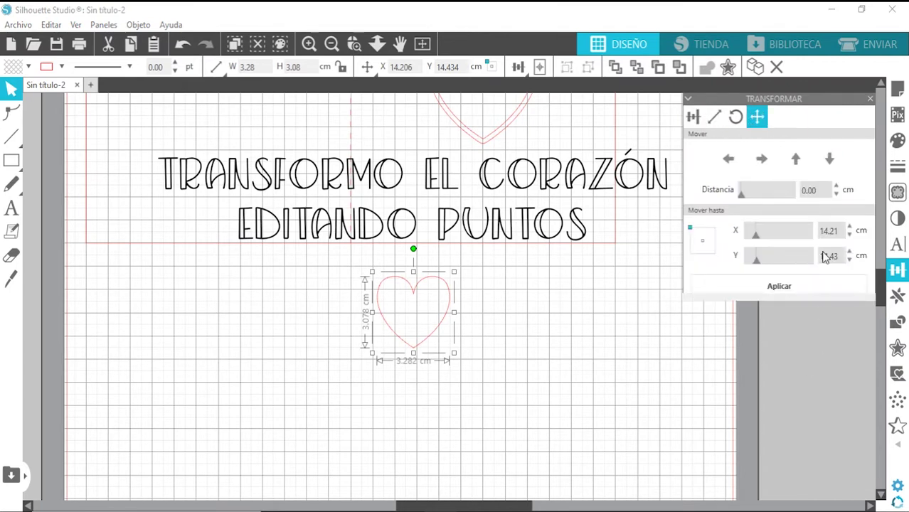
{"action": "type", "text": "24"}
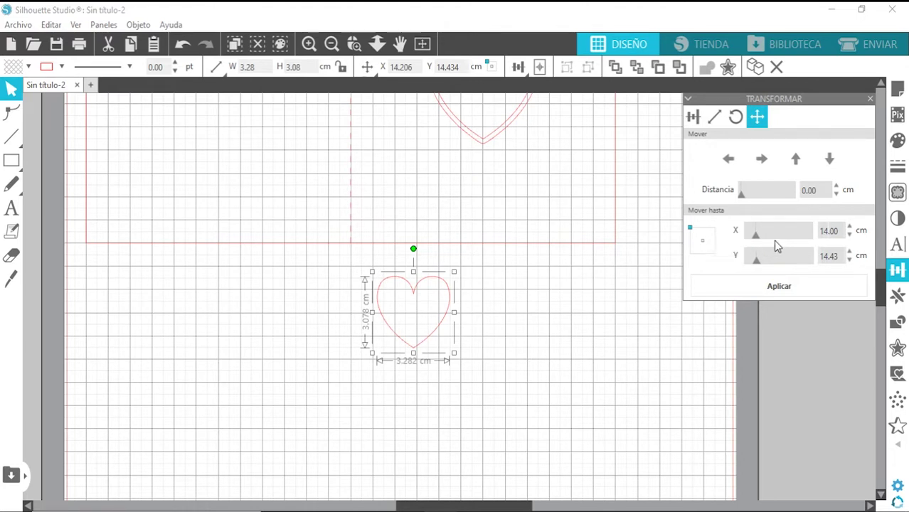
{"action": "double_click", "coordinate": [836, 258]}
{"action": "type", "text": "1"}
{"action": "left_click", "coordinate": [762, 281]}
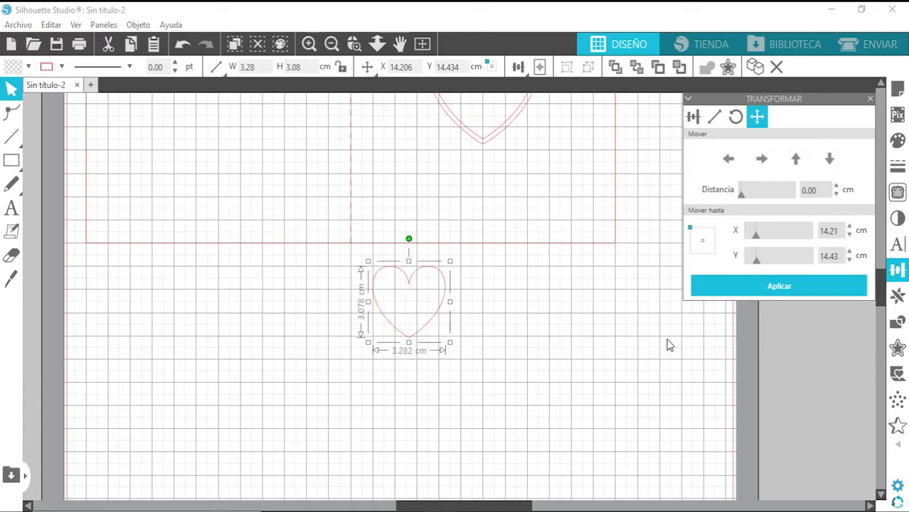
Edit the small heart's points, pulling both upper lobe points up and outward and undoing the accidentally added point
{"action": "left_click", "coordinate": [397, 309]}
{"action": "double_click", "coordinate": [419, 281]}
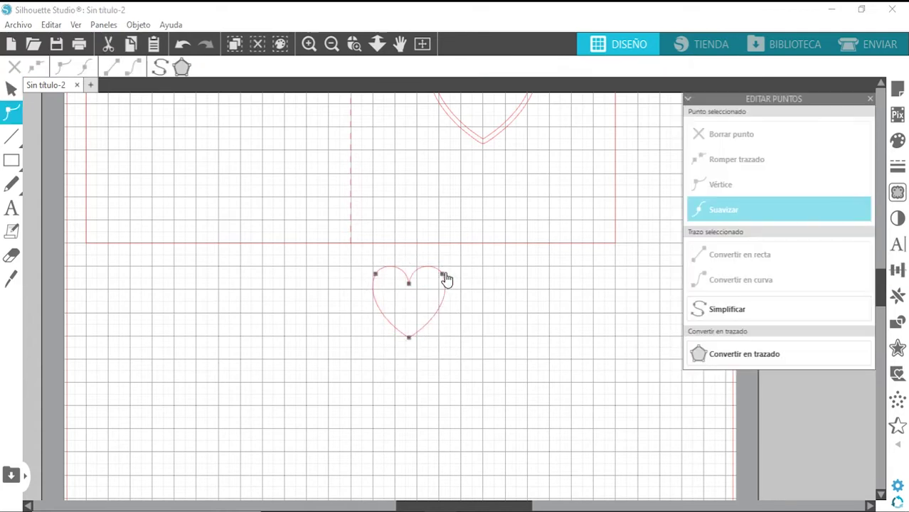
{"action": "left_click", "coordinate": [444, 276]}
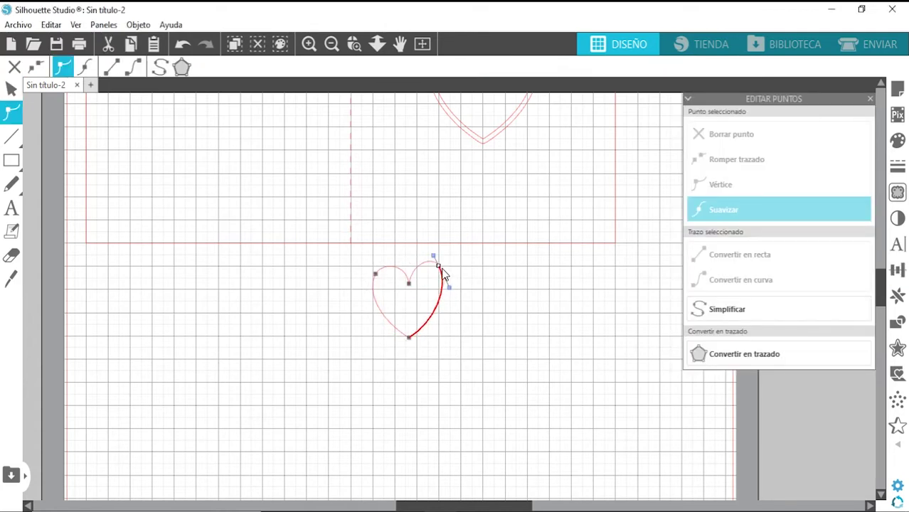
{"action": "left_click_drag", "start_coordinate": [378, 276], "coordinate": [366, 268]}
{"action": "left_click", "coordinate": [369, 264]}
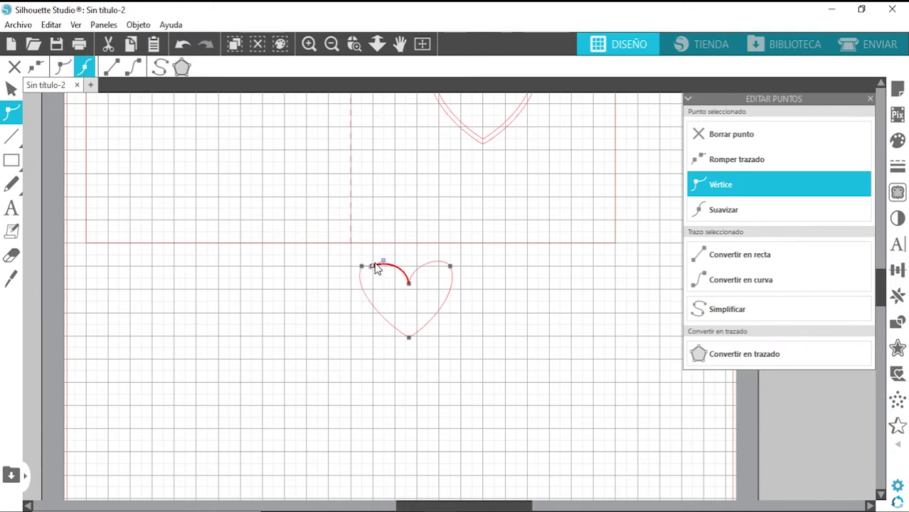
{"action": "left_click", "coordinate": [183, 45]}
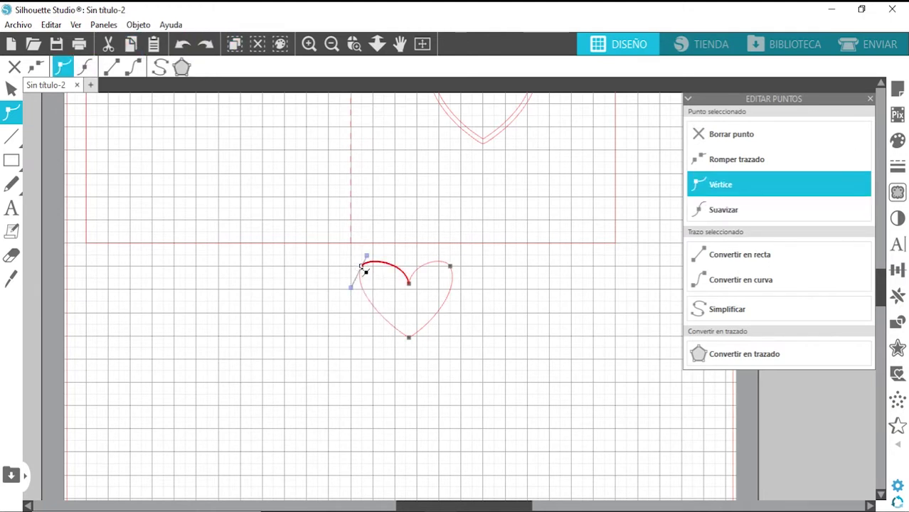
Move both upper lobe points inward along their grid line and lower the heart's notch point
{"action": "left_click_drag", "start_coordinate": [368, 276], "coordinate": [406, 299]}
{"action": "left_click", "coordinate": [295, 305]}
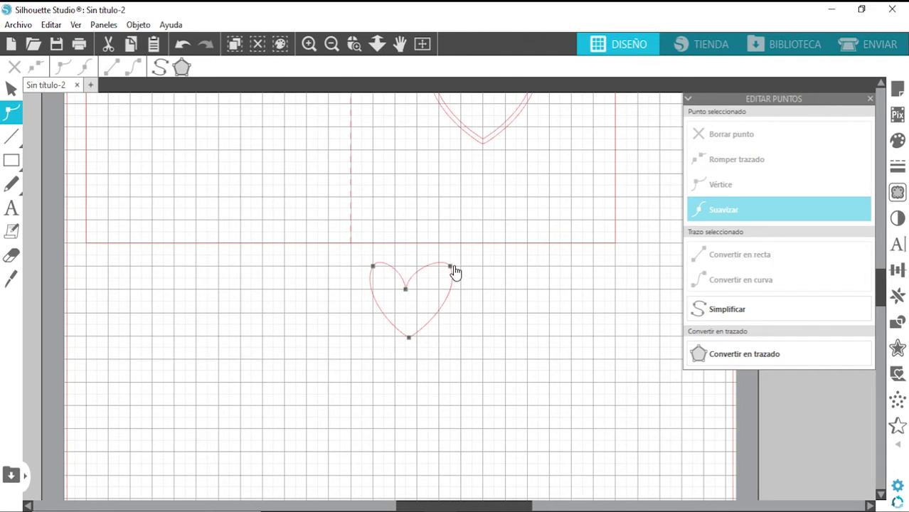
{"action": "left_click_drag", "start_coordinate": [453, 269], "coordinate": [440, 266]}
Align the heart's bottom point vertically with the notch and remove the stray point beside it
{"action": "left_click", "coordinate": [407, 339]}
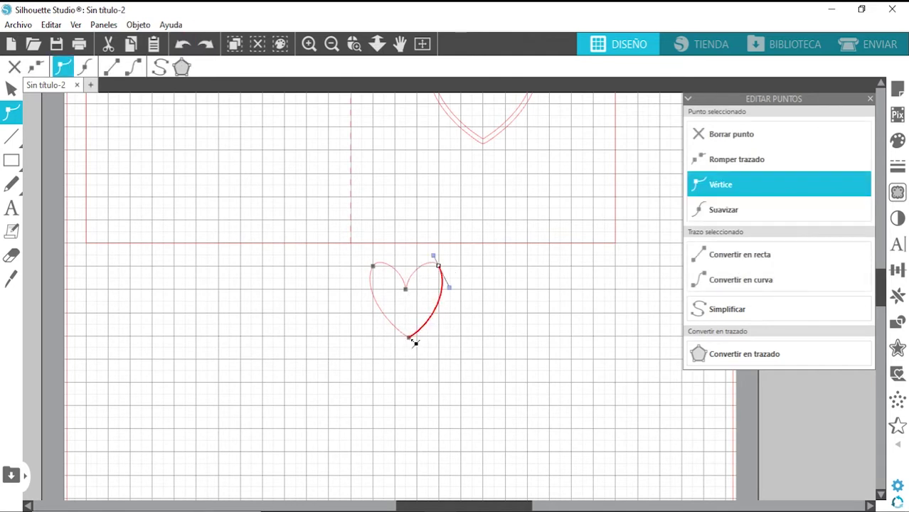
{"action": "left_click", "coordinate": [308, 43]}
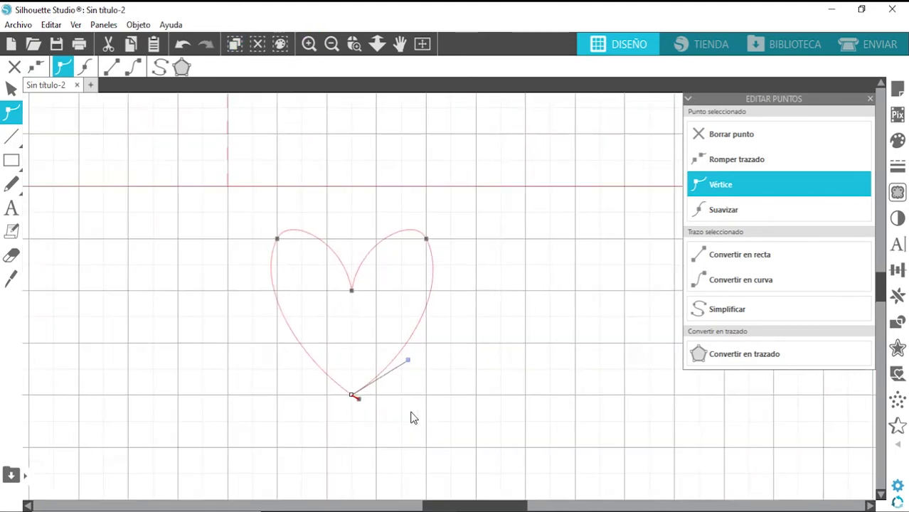
{"action": "left_click_drag", "start_coordinate": [368, 397], "coordinate": [356, 393]}
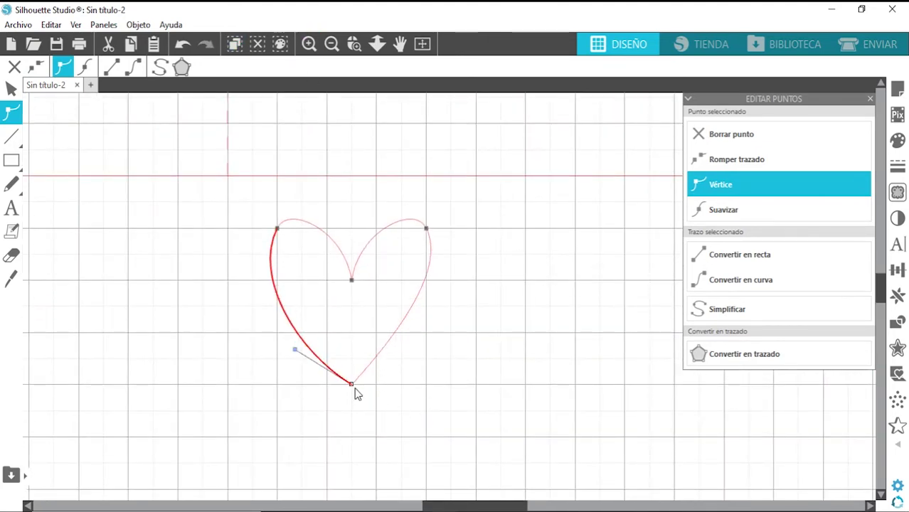
Round both heart lobes symmetrically by adjusting the curve handles of the two upper points
{"action": "left_click", "coordinate": [428, 229]}
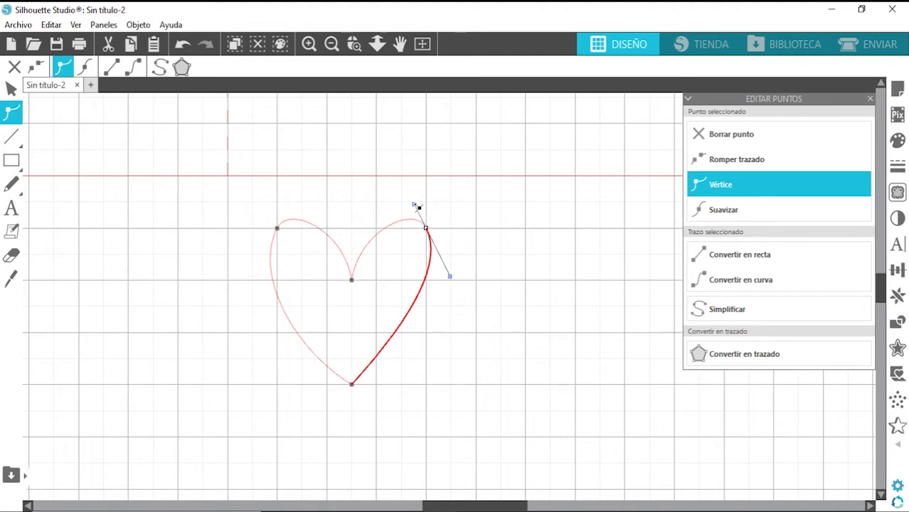
{"action": "left_click_drag", "start_coordinate": [416, 206], "coordinate": [401, 203]}
{"action": "left_click", "coordinate": [277, 227]}
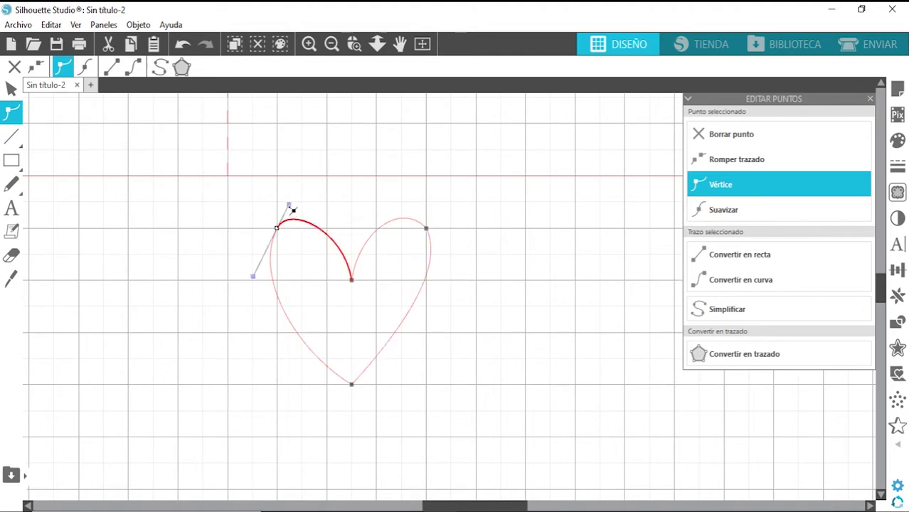
{"action": "left_click_drag", "start_coordinate": [290, 206], "coordinate": [301, 205]}
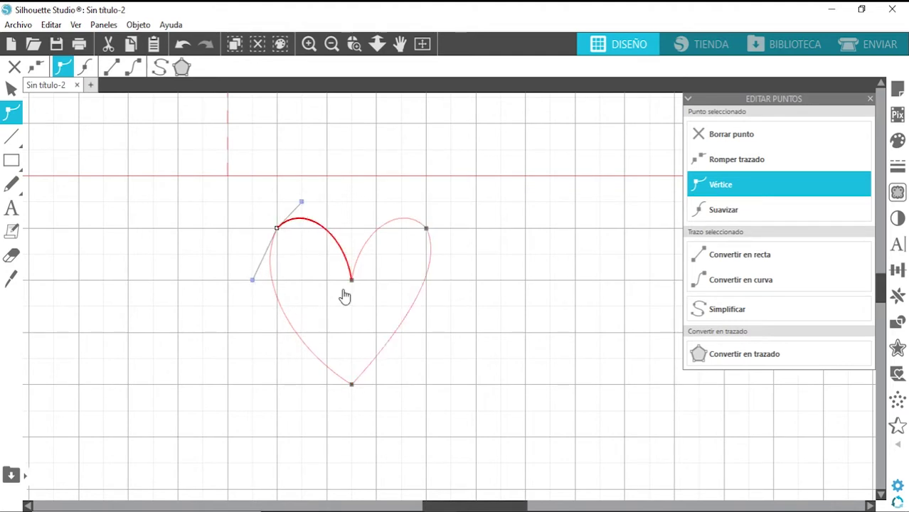
{"action": "left_click", "coordinate": [426, 229]}
{"action": "left_click_drag", "start_coordinate": [456, 282], "coordinate": [453, 280]}
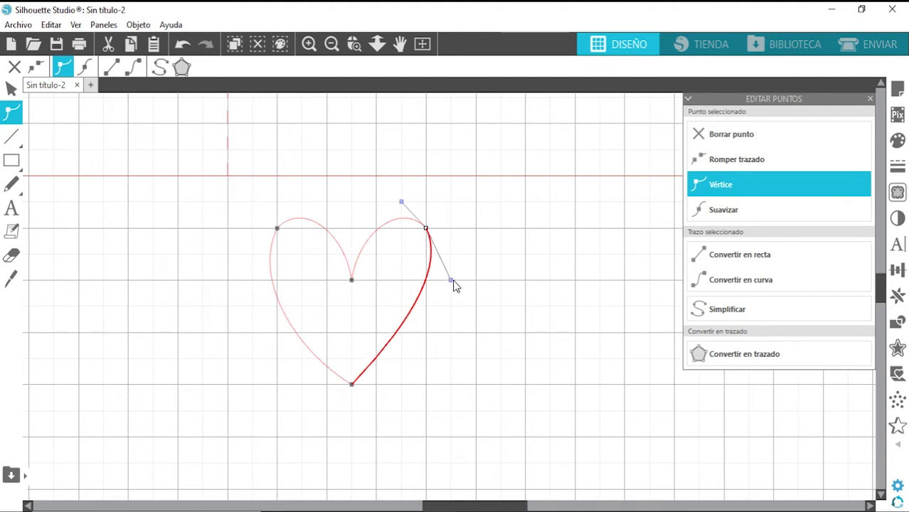
Straighten the curve handles of the notch point so both inner lobe curves meet vertically
{"action": "left_click", "coordinate": [351, 281]}
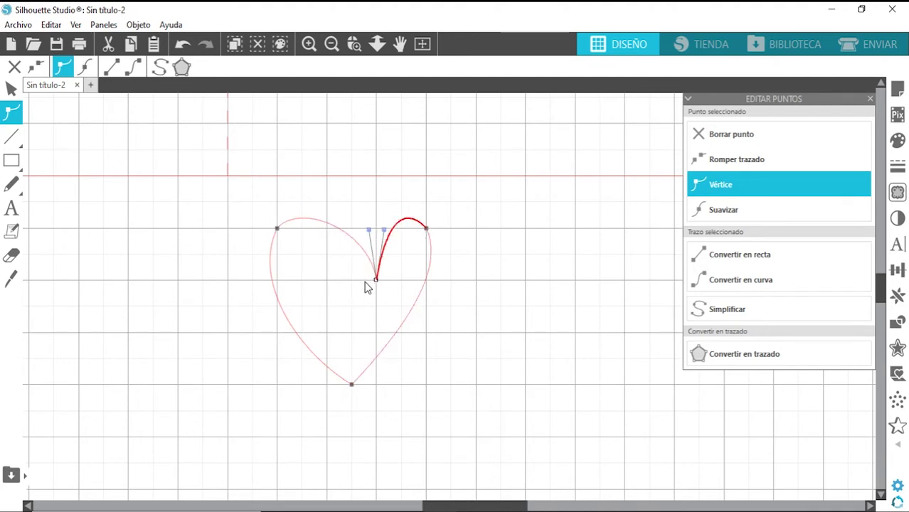
{"action": "mouse_move", "coordinate": [357, 232]}
{"action": "left_mouse_down"}
{"action": "mouse_move", "coordinate": [375, 231]}
{"action": "mouse_move", "coordinate": [352, 228]}
{"action": "left_mouse_up"}
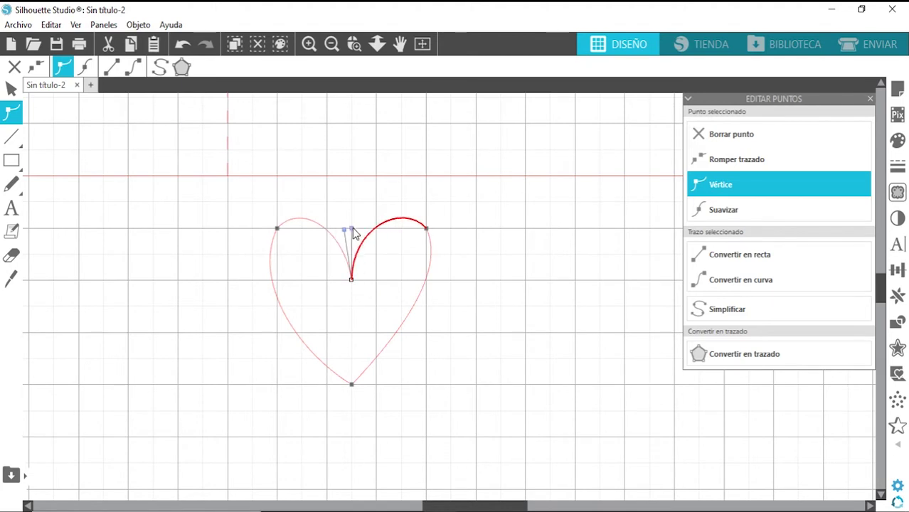
{"action": "left_click", "coordinate": [414, 355]}
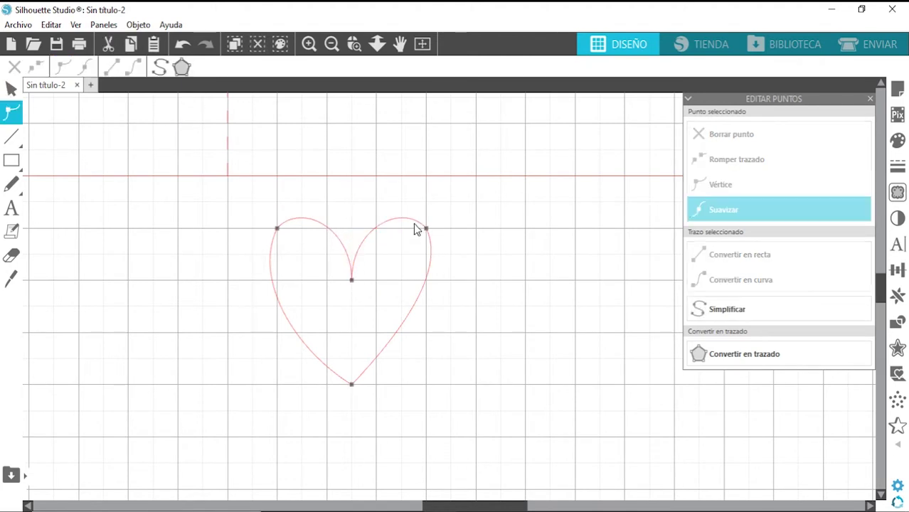
Lower the bottom point's left curve handle slightly, and undo the following accidental shift of that point
{"action": "left_click", "coordinate": [352, 385]}
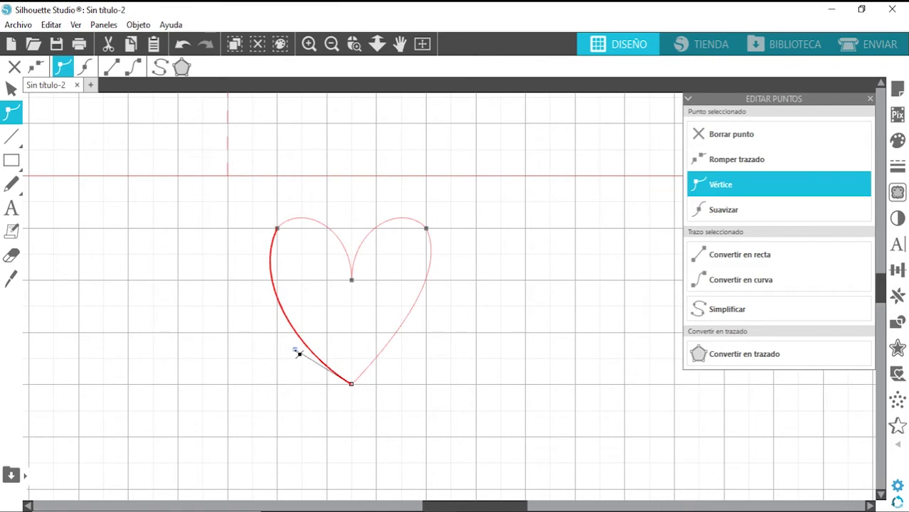
{"action": "left_click_drag", "start_coordinate": [299, 354], "coordinate": [300, 363]}
{"action": "left_click", "coordinate": [354, 385]}
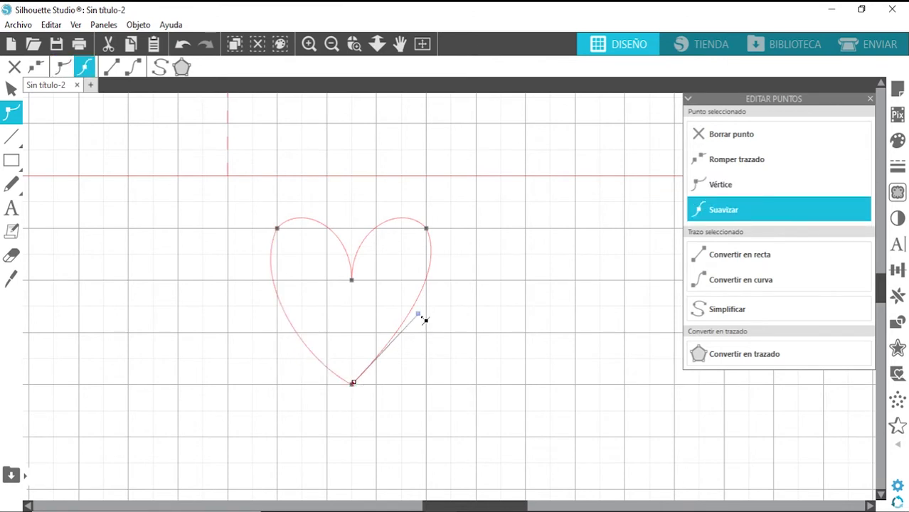
{"action": "left_click", "coordinate": [183, 44]}
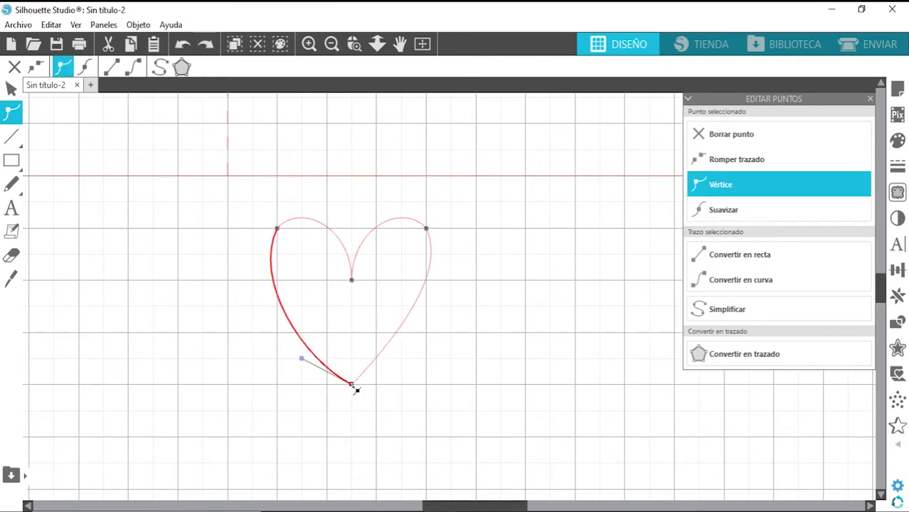
Try converting the heart's lower right segment to a curve and shortening the bottom point's horizontal handles
{"action": "left_click", "coordinate": [426, 229]}
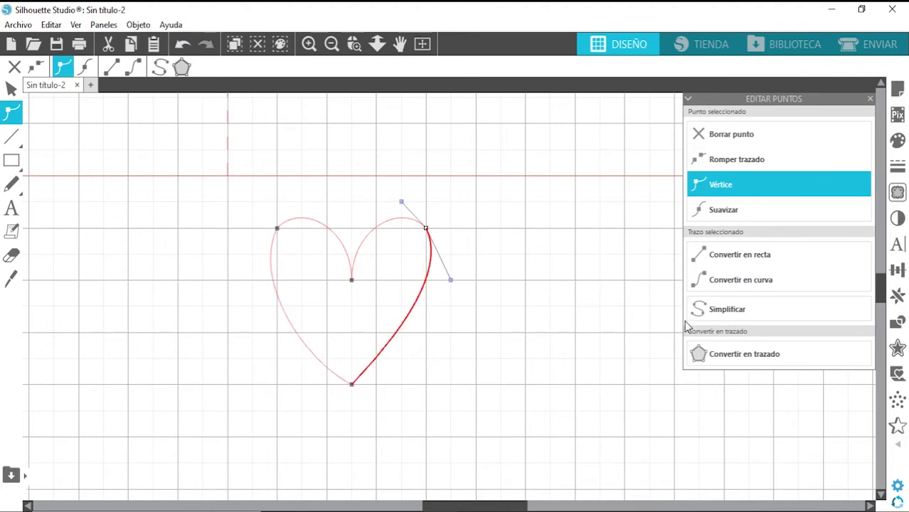
{"action": "left_click", "coordinate": [309, 44]}
{"action": "scroll", "coordinate": [333, 364], "scroll_direction": "down", "scroll_amount": 3}
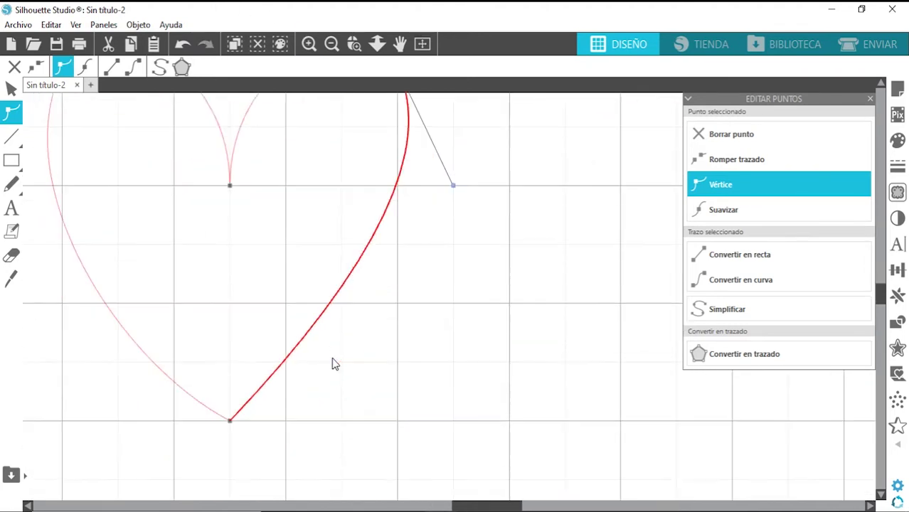
{"action": "left_click", "coordinate": [741, 285]}
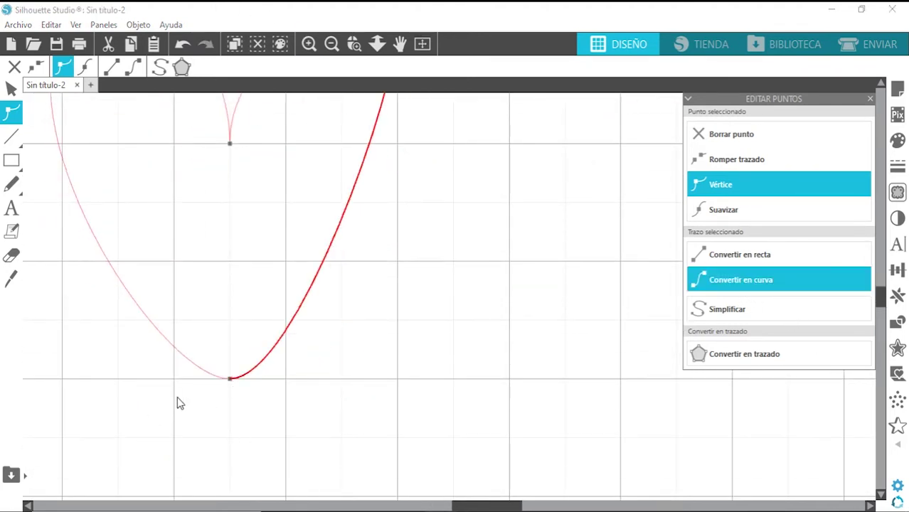
{"action": "scroll", "coordinate": [197, 414], "scroll_direction": "up", "scroll_amount": 7}
{"action": "left_click", "coordinate": [230, 452]}
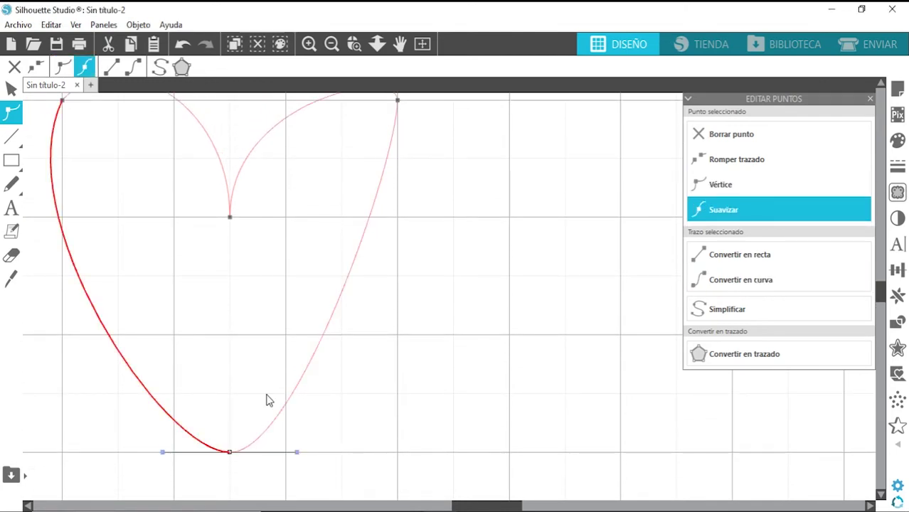
{"action": "scroll", "coordinate": [268, 399], "scroll_direction": "up", "scroll_amount": 1}
{"action": "left_click_drag", "start_coordinate": [293, 473], "coordinate": [287, 473]}
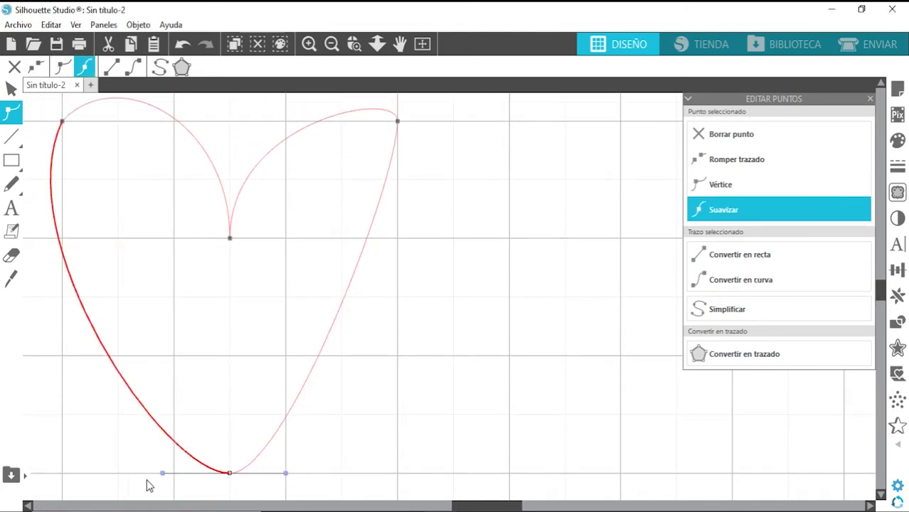
{"action": "left_click_drag", "start_coordinate": [165, 480], "coordinate": [174, 480]}
Try rotating the upper right point's curve handles to horizontal, and undo these handle changes
{"action": "left_click", "coordinate": [397, 122]}
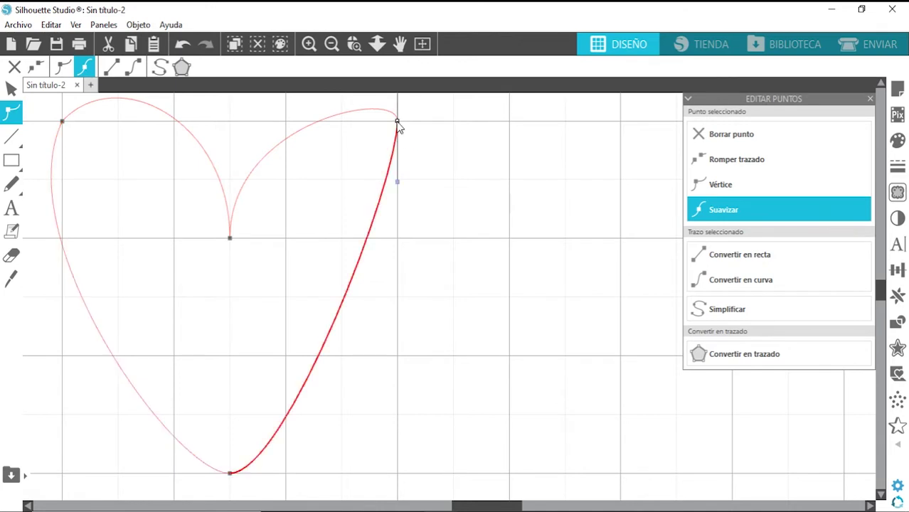
{"action": "left_click_drag", "start_coordinate": [400, 187], "coordinate": [453, 122]}
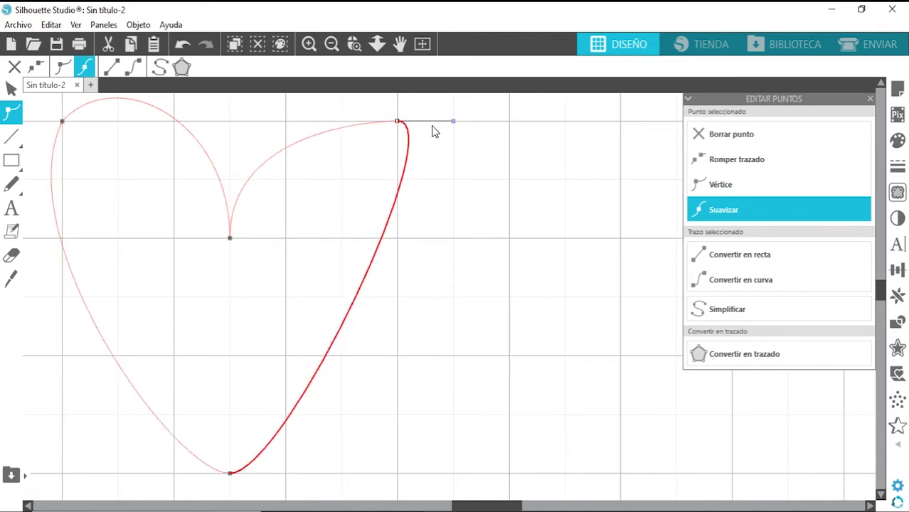
{"action": "scroll", "coordinate": [385, 209], "scroll_direction": "up", "scroll_amount": 3}
{"action": "left_click_drag", "start_coordinate": [398, 207], "coordinate": [383, 213]}
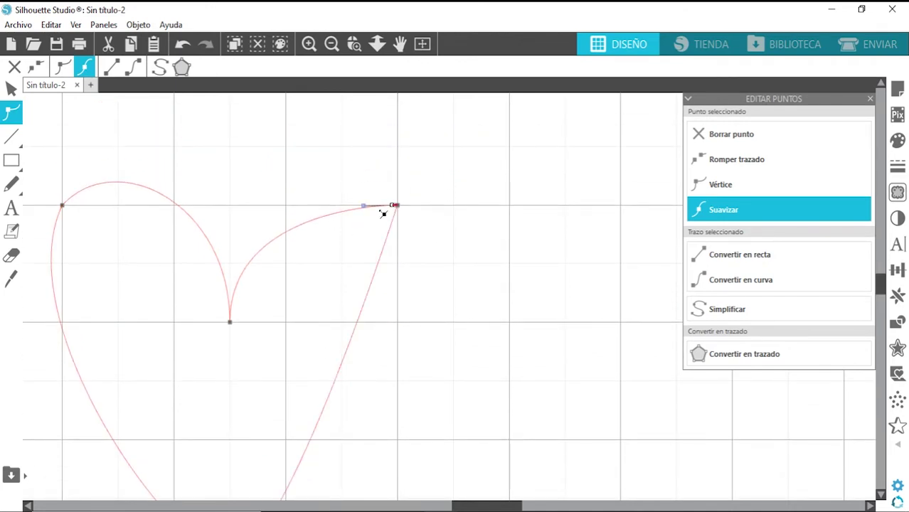
{"action": "left_click", "coordinate": [183, 44]}
{"action": "left_click", "coordinate": [182, 44]}
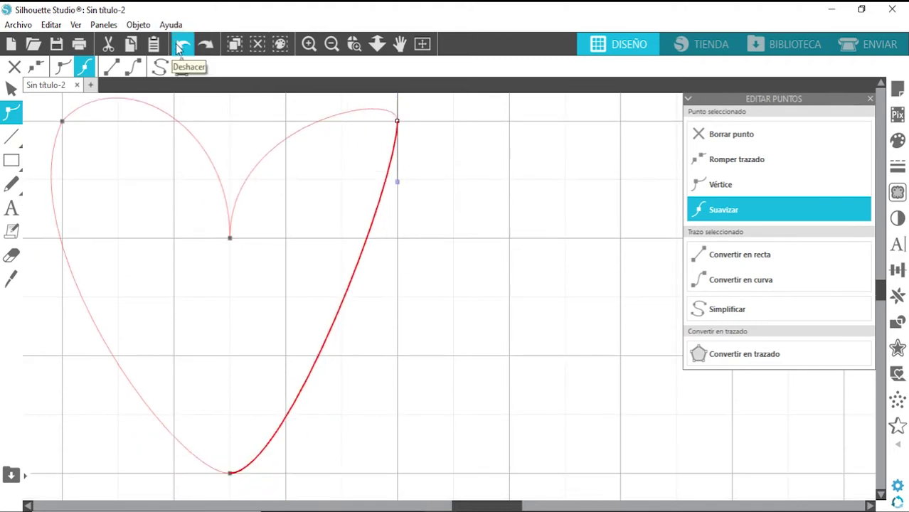
Undo the curve conversion and the bottom point's handle edits, back to the vertex-shaped heart
{"action": "left_click", "coordinate": [309, 44]}
{"action": "left_click", "coordinate": [332, 44]}
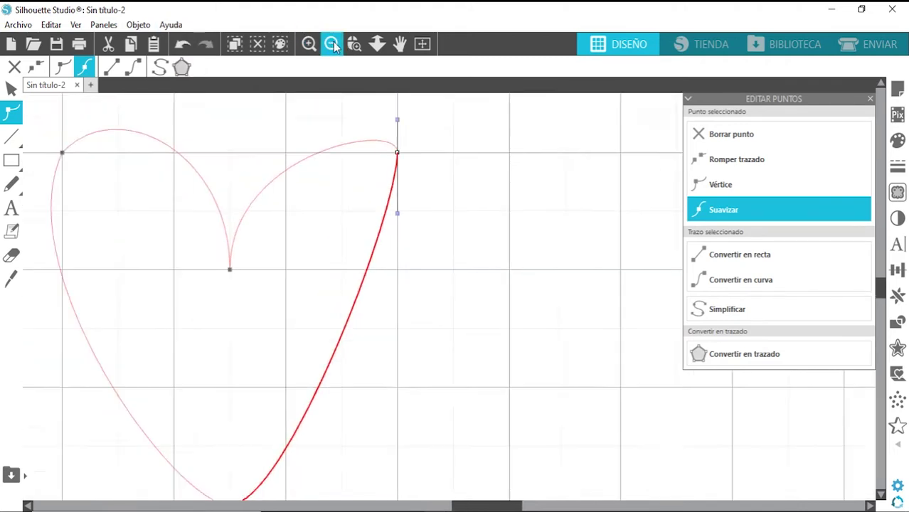
{"action": "left_click", "coordinate": [332, 44]}
{"action": "left_click", "coordinate": [183, 46]}
{"action": "left_click", "coordinate": [183, 46]}
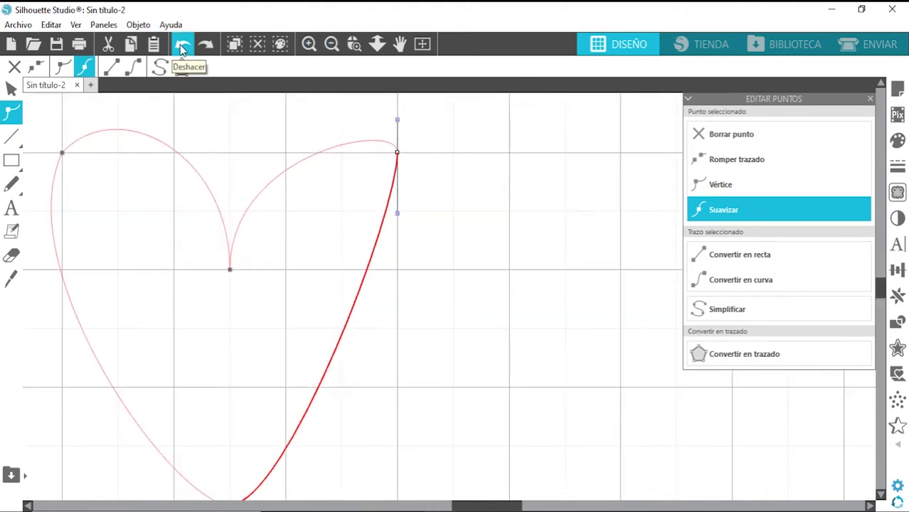
{"action": "left_click", "coordinate": [182, 48]}
{"action": "left_click", "coordinate": [183, 44]}
{"action": "left_click", "coordinate": [183, 44]}
{"action": "left_click", "coordinate": [183, 44]}
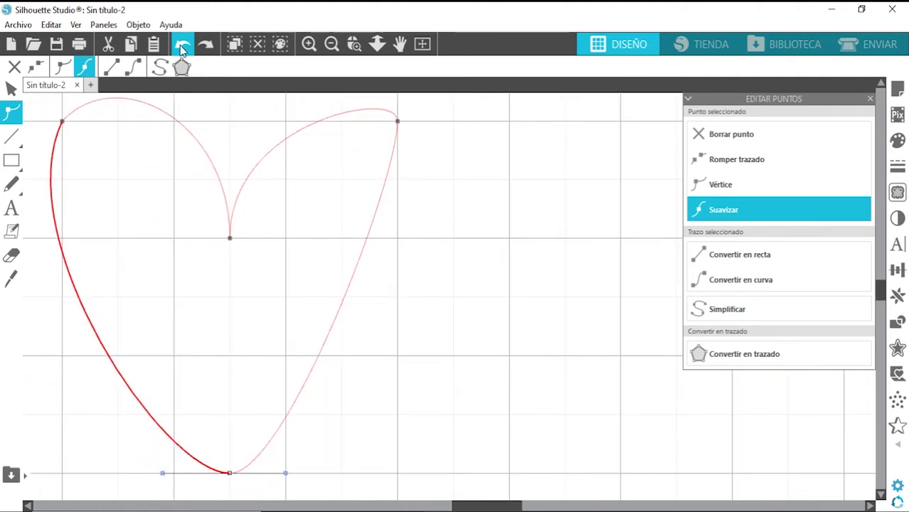
{"action": "left_click", "coordinate": [182, 44]}
{"action": "left_click", "coordinate": [183, 44]}
{"action": "left_click", "coordinate": [183, 44]}
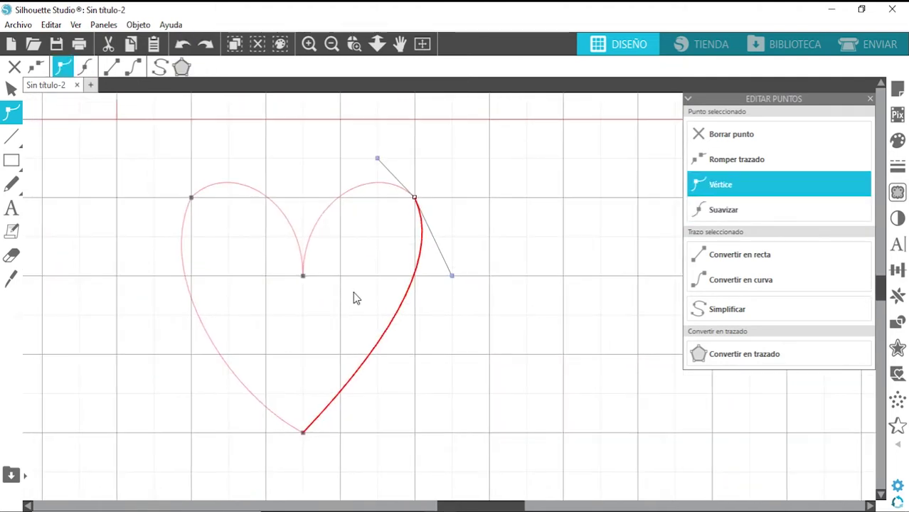
Check the handles of the upper and notch points, and adjust the bottom point's left handle so the lower left side mirrors the right
{"action": "left_click", "coordinate": [192, 199]}
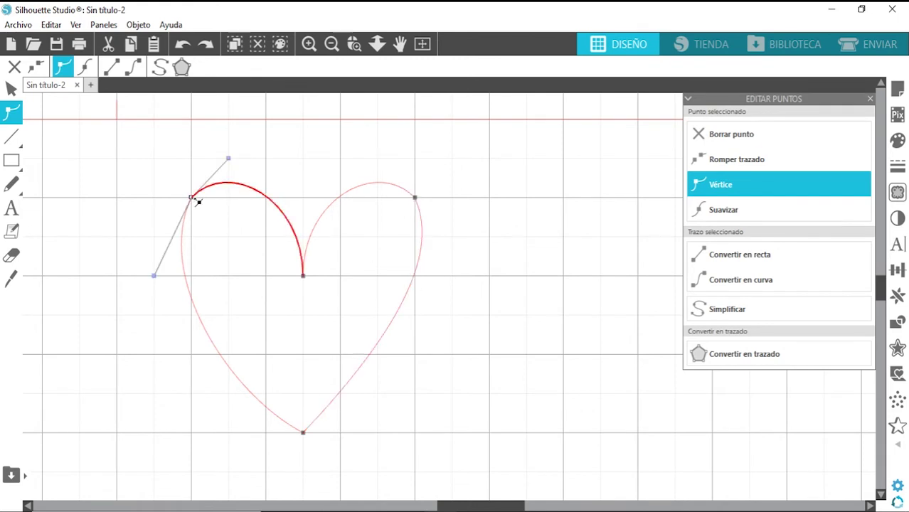
{"action": "left_click", "coordinate": [416, 199]}
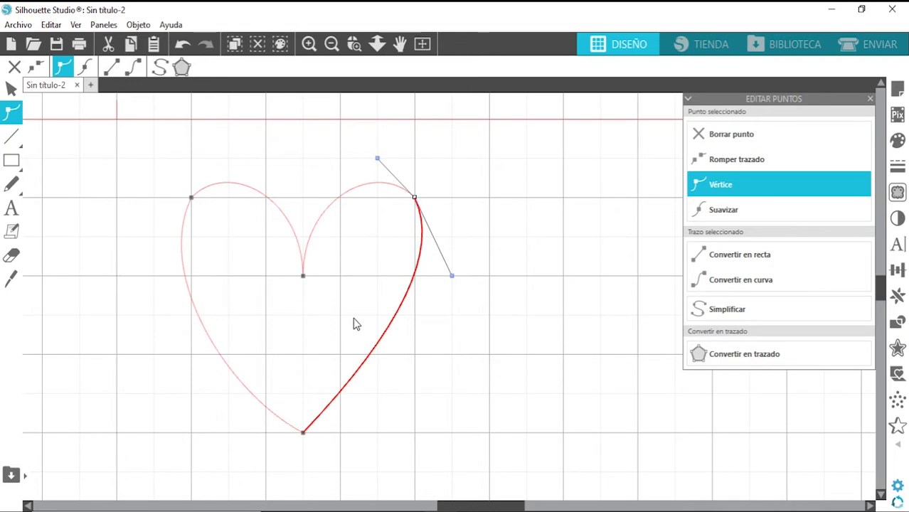
{"action": "left_click", "coordinate": [304, 277]}
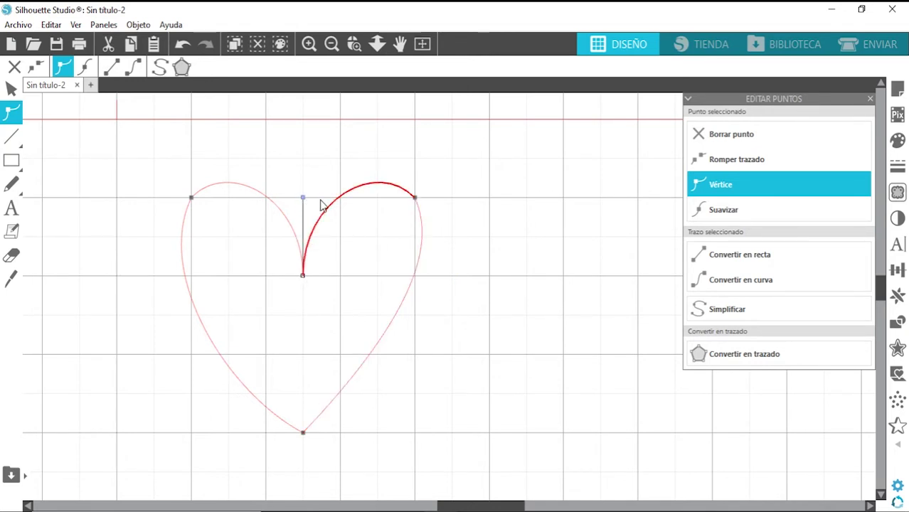
{"action": "mouse_move", "coordinate": [304, 198]}
{"action": "left_mouse_down"}
{"action": "mouse_move", "coordinate": [326, 204]}
{"action": "mouse_move", "coordinate": [264, 199]}
{"action": "mouse_move", "coordinate": [275, 173]}
{"action": "mouse_move", "coordinate": [339, 159]}
{"action": "mouse_move", "coordinate": [324, 205]}
{"action": "mouse_move", "coordinate": [288, 202]}
{"action": "mouse_move", "coordinate": [298, 199]}
{"action": "left_mouse_up"}
{"action": "left_click", "coordinate": [341, 355]}
{"action": "double_click", "coordinate": [349, 392]}
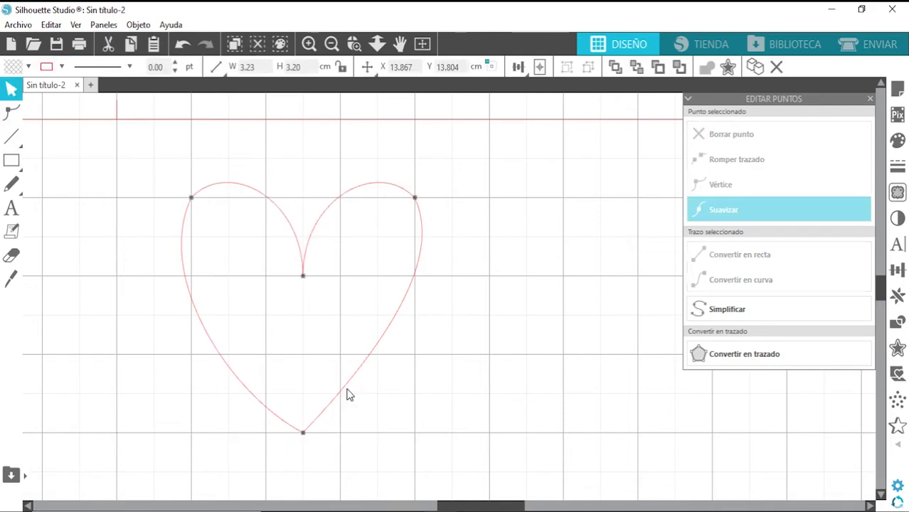
{"action": "mouse_move", "coordinate": [304, 434]}
{"action": "left_mouse_down"}
{"action": "mouse_move", "coordinate": [271, 444]}
{"action": "mouse_move", "coordinate": [309, 445]}
{"action": "left_mouse_up"}
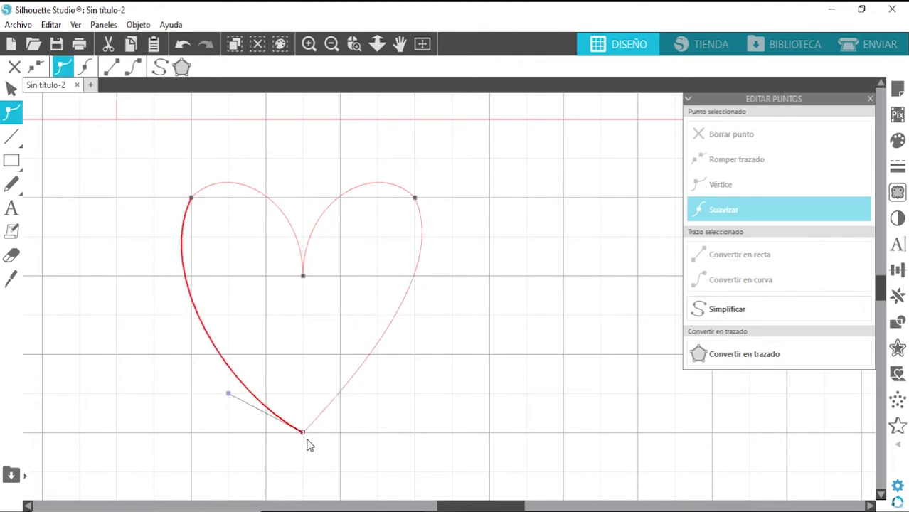
{"action": "left_click_drag", "start_coordinate": [226, 395], "coordinate": [267, 388]}
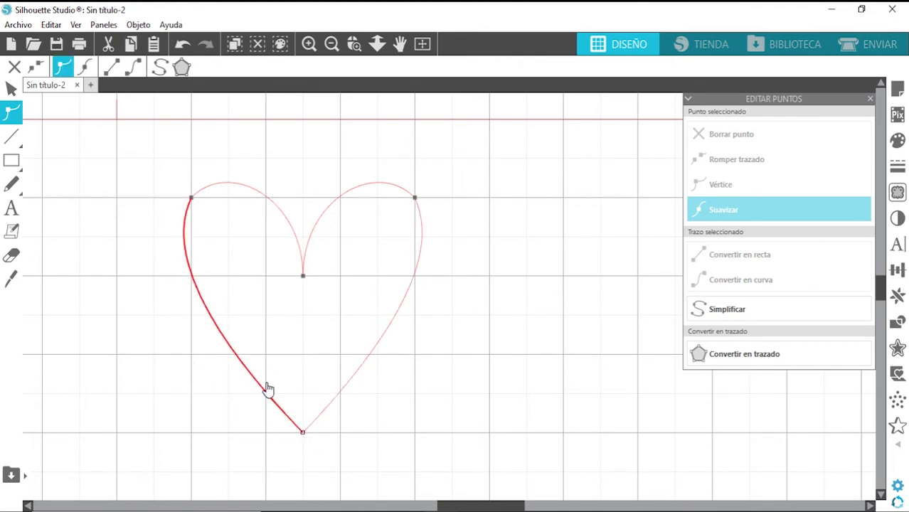
{"action": "left_click", "coordinate": [359, 396]}
{"action": "left_click", "coordinate": [367, 192]}
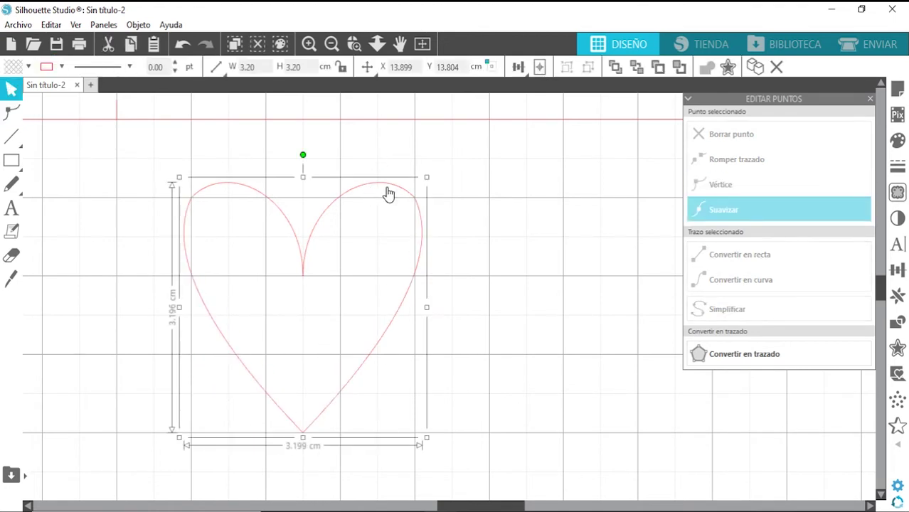
Create an outward offset of the reshaped heart at a distance of 0.200 cm with rounded corners
{"action": "double_click", "coordinate": [387, 193]}
{"action": "left_click", "coordinate": [898, 348]}
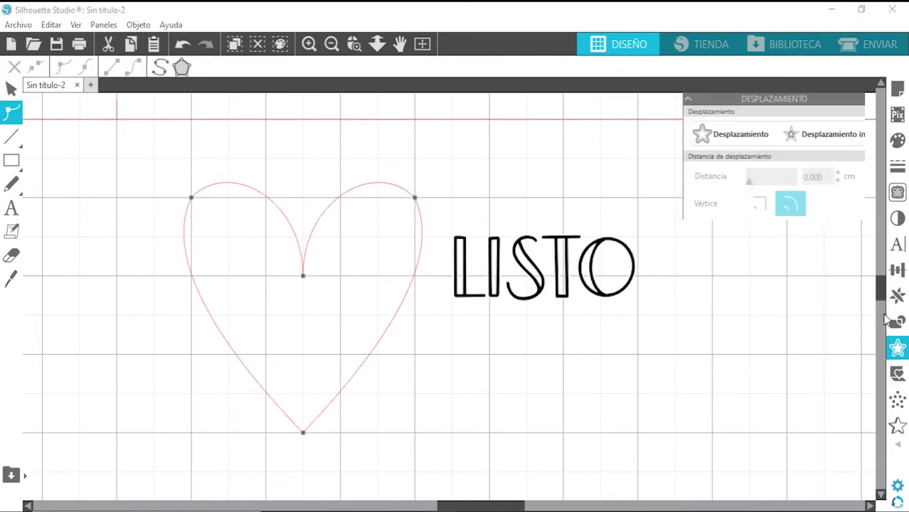
{"action": "left_click", "coordinate": [732, 134]}
{"action": "left_click", "coordinate": [645, 254]}
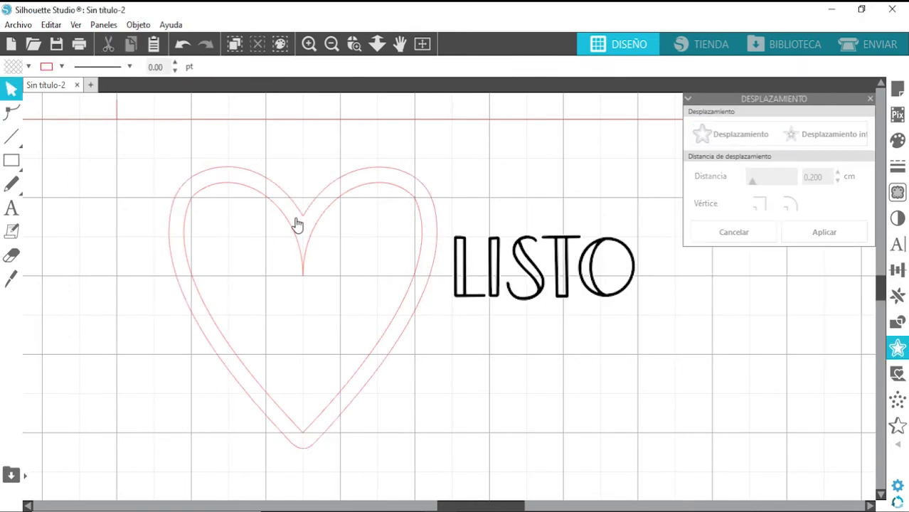
Try deleting the inner heart outline, and undo the deletion
{"action": "left_click", "coordinate": [303, 250]}
{"action": "key", "text": "Delete"}
{"action": "key", "text": "ctrl+z"}
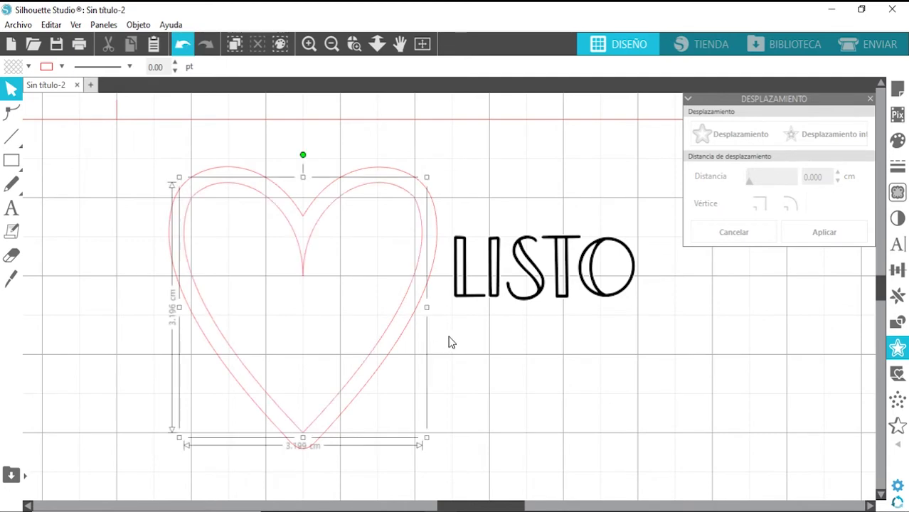
{"action": "left_click", "coordinate": [449, 346]}
Combine the reshaped heart and its offset outline into a compound path
{"action": "left_click", "coordinate": [360, 296]}
{"action": "right_click", "coordinate": [359, 297]}
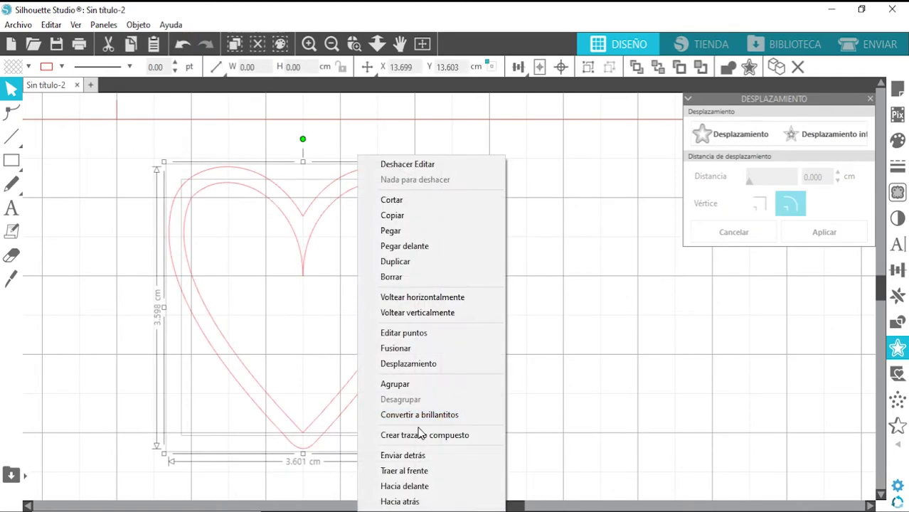
{"action": "left_click", "coordinate": [419, 435]}
Move the compound heart onto the card beside the fold line, below the large heart, and scale it to about 2.12 cm wide
{"action": "left_click", "coordinate": [332, 45]}
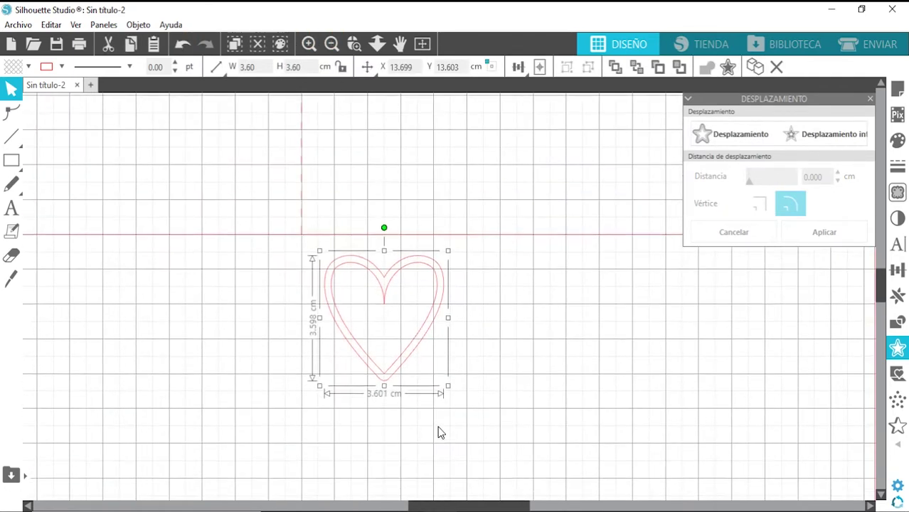
{"action": "scroll", "coordinate": [438, 432], "scroll_direction": "up", "scroll_amount": 4}
{"action": "left_click_drag", "start_coordinate": [420, 404], "coordinate": [416, 268]}
{"action": "left_click", "coordinate": [425, 279]}
{"action": "left_click", "coordinate": [398, 285]}
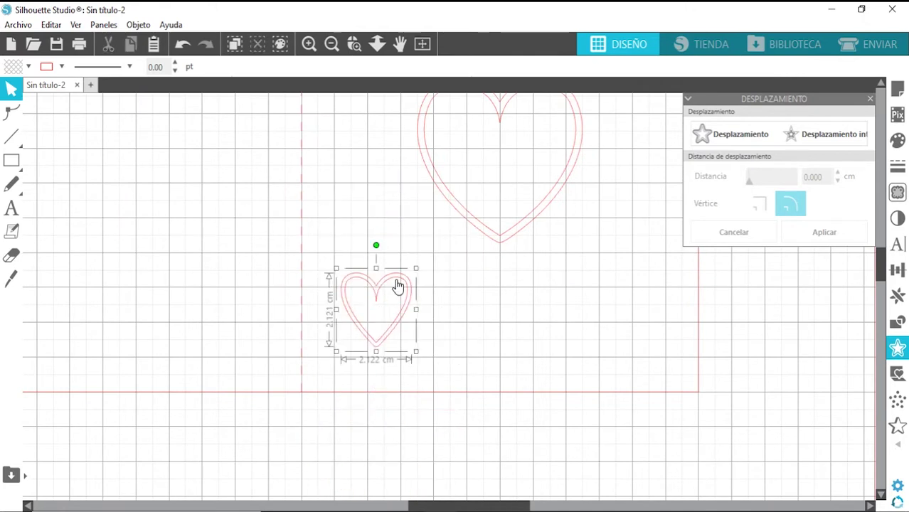
{"action": "left_click", "coordinate": [423, 323]}
{"action": "left_click", "coordinate": [385, 301]}
{"action": "left_click", "coordinate": [457, 308]}
Move the small compound heart to the upper left of the large heart, near the fold line
{"action": "scroll", "coordinate": [458, 308], "scroll_direction": "up", "scroll_amount": 1}
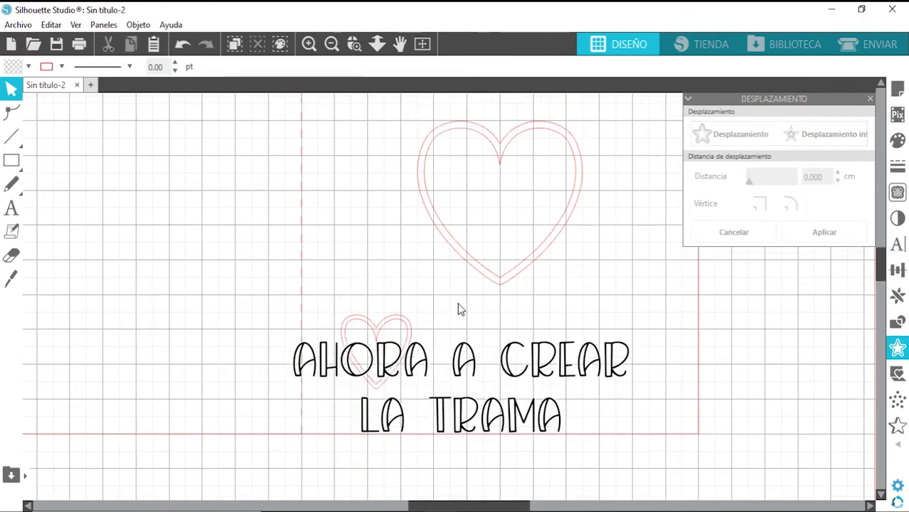
{"action": "scroll", "coordinate": [458, 309], "scroll_direction": "up", "scroll_amount": 2}
{"action": "left_click_drag", "start_coordinate": [382, 431], "coordinate": [383, 189]}
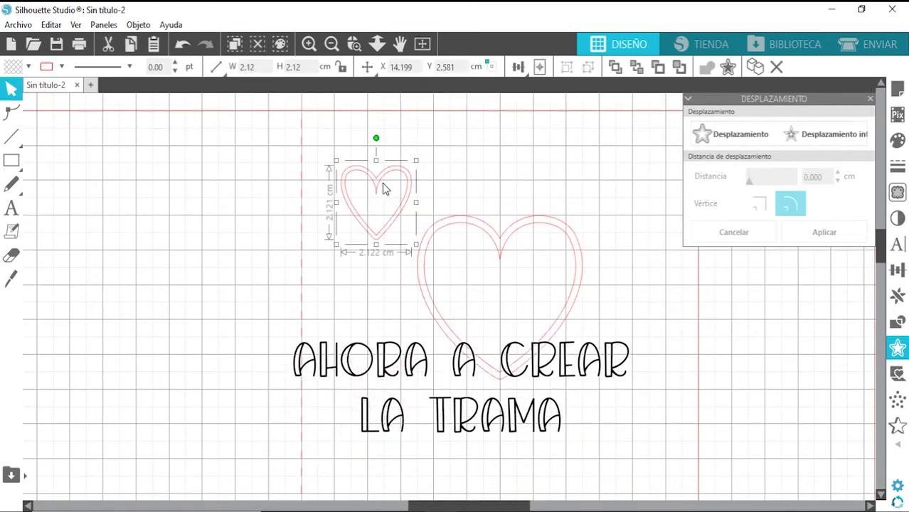
Release the small heart's compound path and offset its inner heart outward by 0.200 cm
{"action": "right_click", "coordinate": [383, 183]}
{"action": "left_click", "coordinate": [446, 435]}
{"action": "left_click", "coordinate": [417, 178]}
{"action": "left_click", "coordinate": [408, 180]}
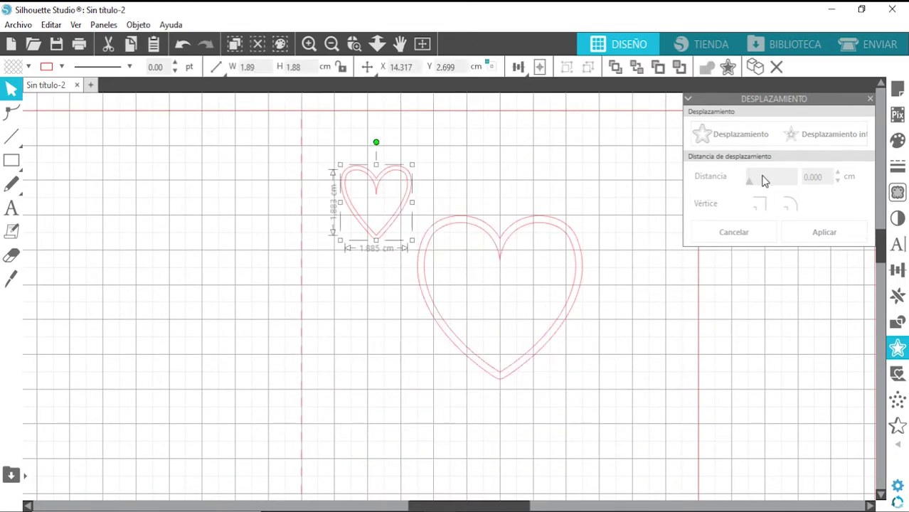
{"action": "left_click", "coordinate": [765, 135]}
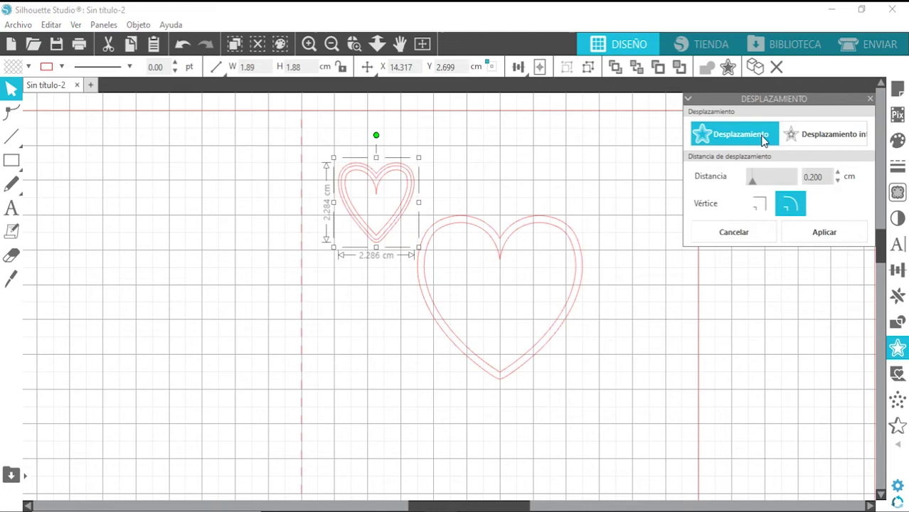
Delete the small heart's former outer outline, located between the inner heart and the new offset
{"action": "left_click", "coordinate": [392, 172]}
{"action": "left_click", "coordinate": [392, 173]}
{"action": "key", "text": "Delete"}
{"action": "left_click", "coordinate": [393, 169]}
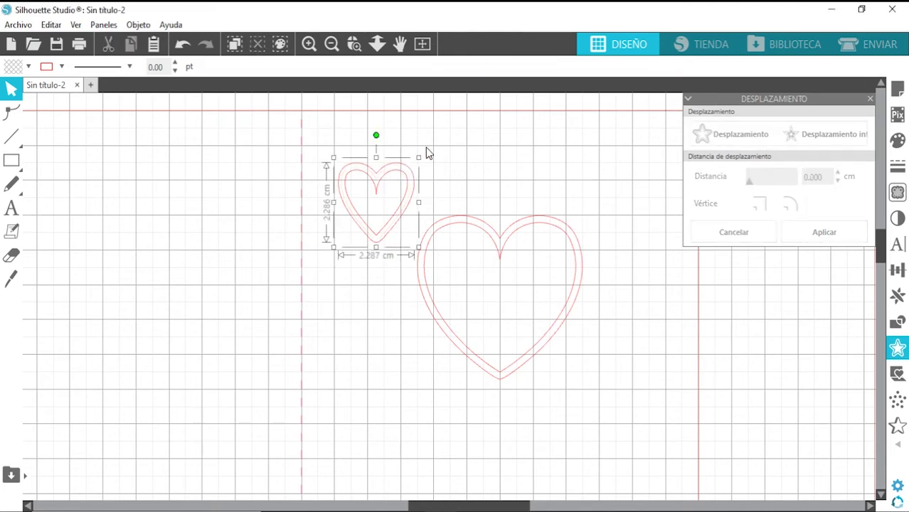
Combine the small heart's inner and outer outlines into a compound path
{"action": "scroll", "coordinate": [437, 138], "scroll_direction": "up", "scroll_amount": 4}
{"action": "left_click", "coordinate": [395, 226]}
{"action": "left_click", "coordinate": [383, 210]}
{"action": "right_click", "coordinate": [383, 211]}
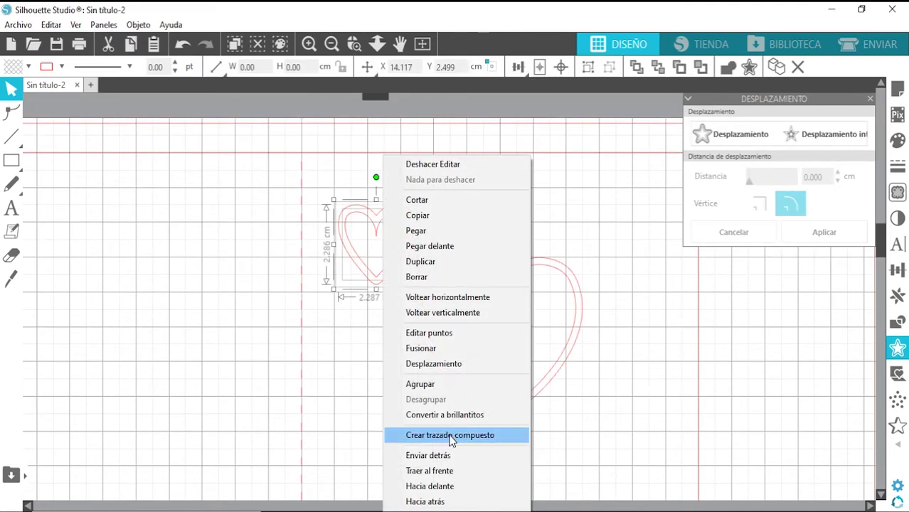
{"action": "left_click", "coordinate": [452, 433]}
Move the small compound heart down beside the fold line and tilt it clockwise
{"action": "scroll", "coordinate": [478, 256], "scroll_direction": "down", "scroll_amount": 1}
{"action": "left_click_drag", "start_coordinate": [337, 178], "coordinate": [318, 216]}
{"action": "left_click_drag", "start_coordinate": [343, 186], "coordinate": [370, 217]}
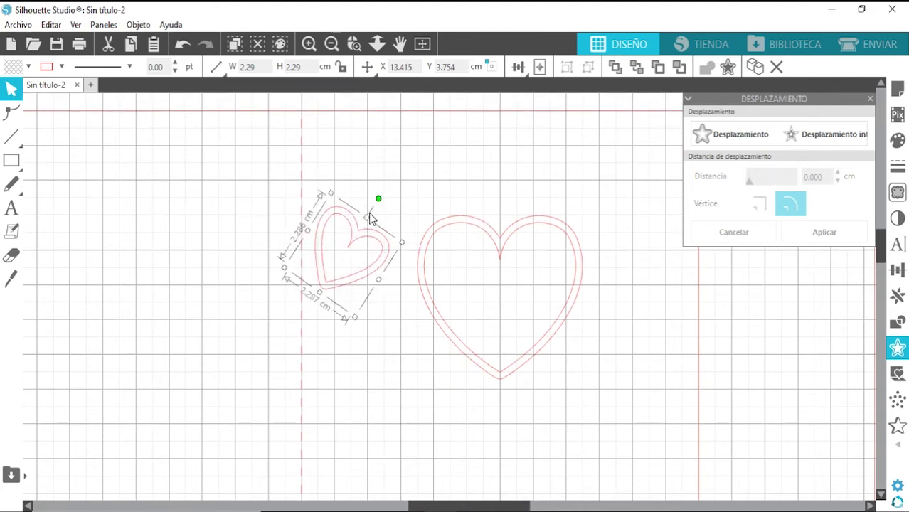
Duplicate the tilted small heart and place the copy directly below it
{"action": "right_click", "coordinate": [370, 238]}
{"action": "left_click", "coordinate": [412, 260]}
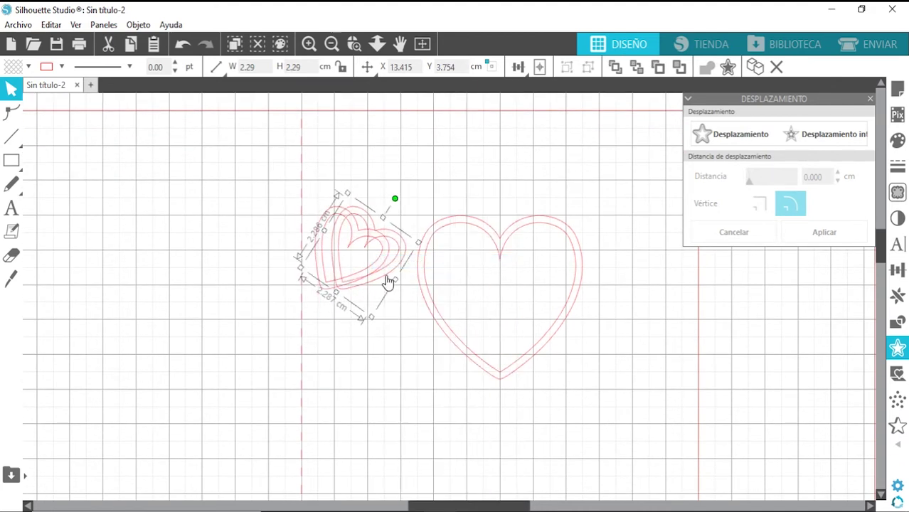
{"action": "left_click_drag", "start_coordinate": [387, 284], "coordinate": [388, 347]}
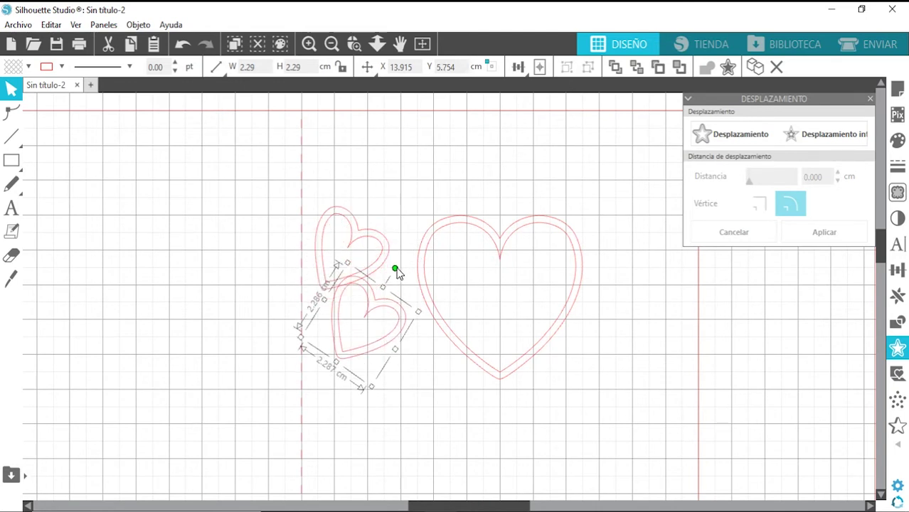
Rotate the copied heart counterclockwise so it tilts left and scale it to about 1.77 cm wide
{"action": "left_click_drag", "start_coordinate": [395, 268], "coordinate": [312, 277]}
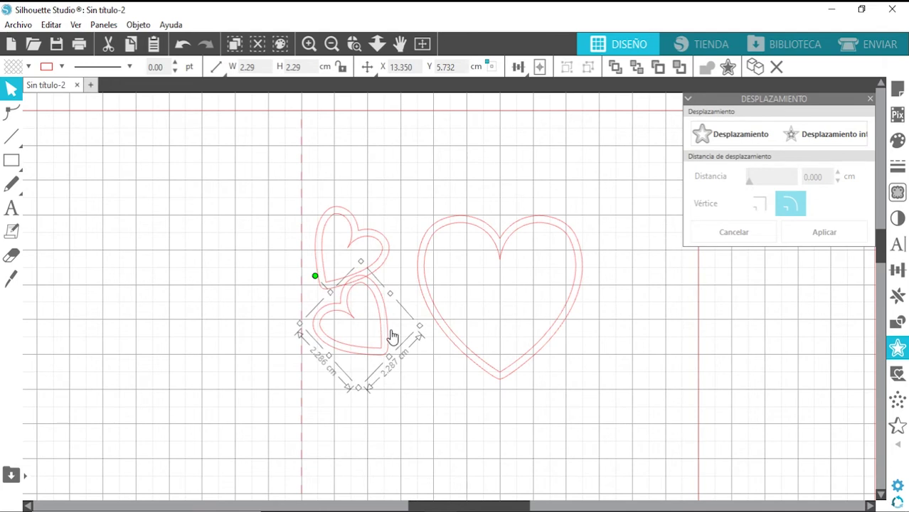
{"action": "left_click_drag", "start_coordinate": [422, 326], "coordinate": [345, 333]}
{"action": "left_click", "coordinate": [357, 351]}
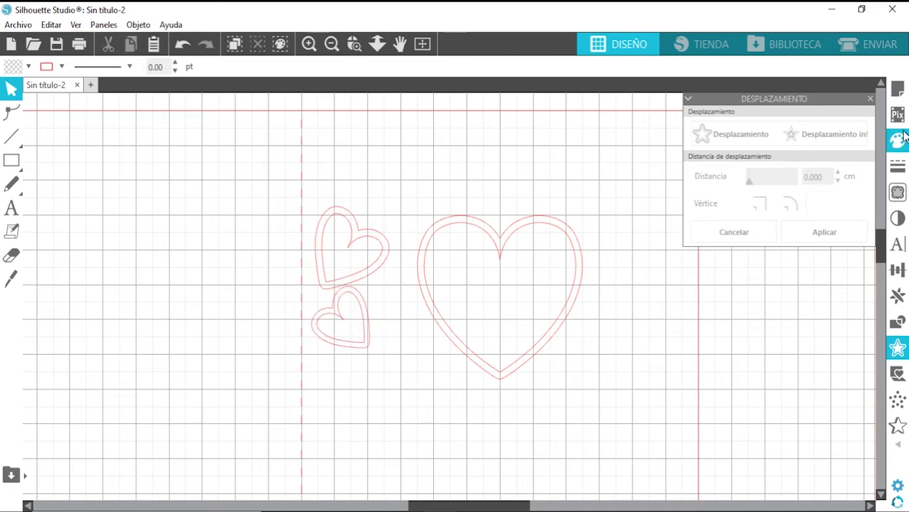
Turn off snapping to the grid and move the smaller heart against the fold line, just under the upper heart
{"action": "left_click", "coordinate": [895, 89]}
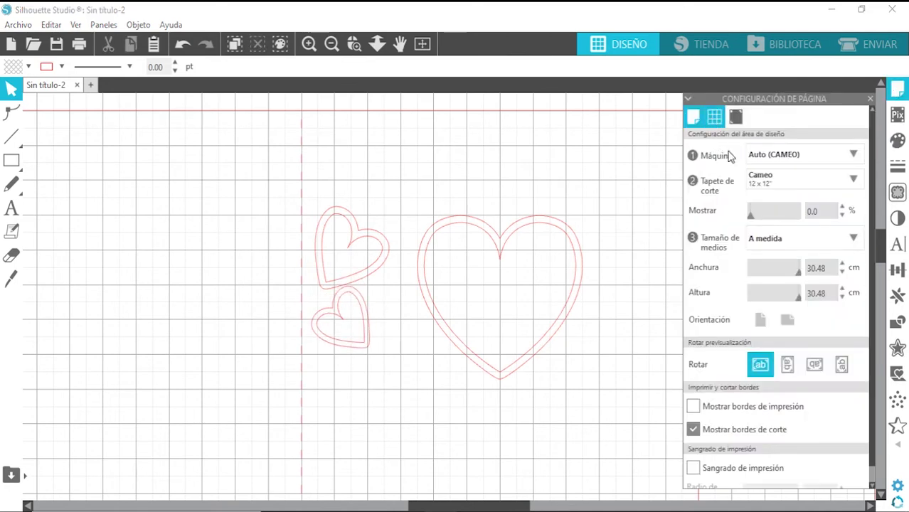
{"action": "left_click", "coordinate": [714, 116]}
{"action": "left_click_drag", "start_coordinate": [368, 297], "coordinate": [352, 293]}
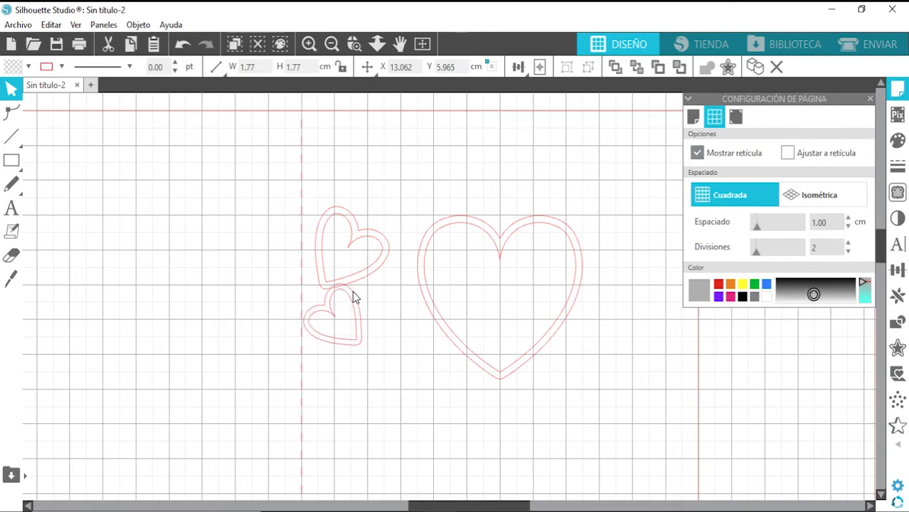
Duplicate the two tilted hearts together and place the copies directly below them along the fold line
{"action": "left_click", "coordinate": [345, 247], "text": "shift"}
{"action": "right_click", "coordinate": [345, 248]}
{"action": "left_click", "coordinate": [378, 246]}
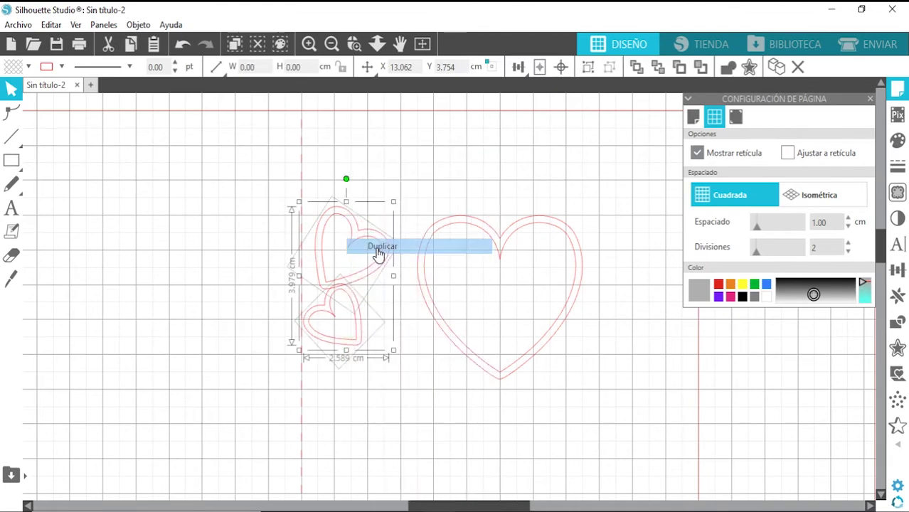
{"action": "left_click_drag", "start_coordinate": [382, 298], "coordinate": [358, 418]}
{"action": "left_click", "coordinate": [406, 449]}
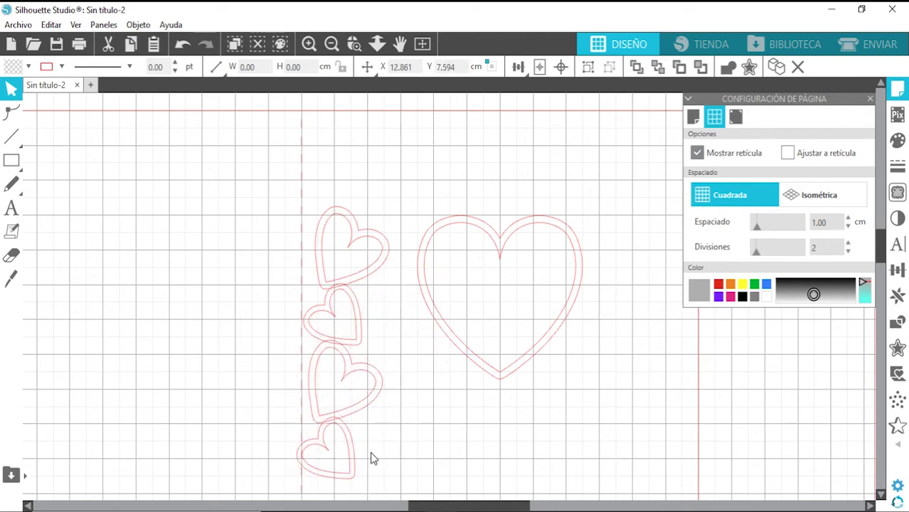
Move the lowest small heart away from the column onto the card's back panel and tilt it clockwise
{"action": "left_click_drag", "start_coordinate": [343, 452], "coordinate": [417, 301]}
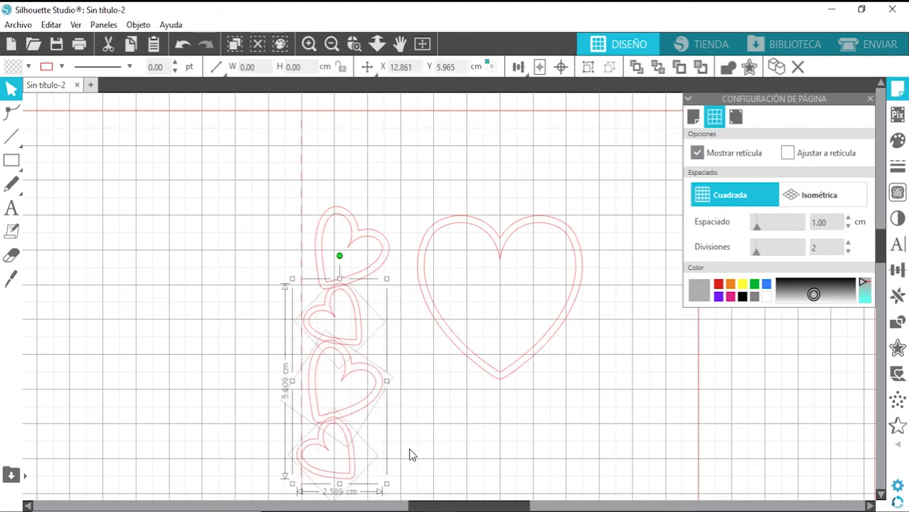
{"action": "left_click", "coordinate": [408, 450]}
{"action": "left_click", "coordinate": [352, 458]}
{"action": "left_click_drag", "start_coordinate": [353, 460], "coordinate": [418, 322]}
{"action": "left_click_drag", "start_coordinate": [437, 283], "coordinate": [222, 268]}
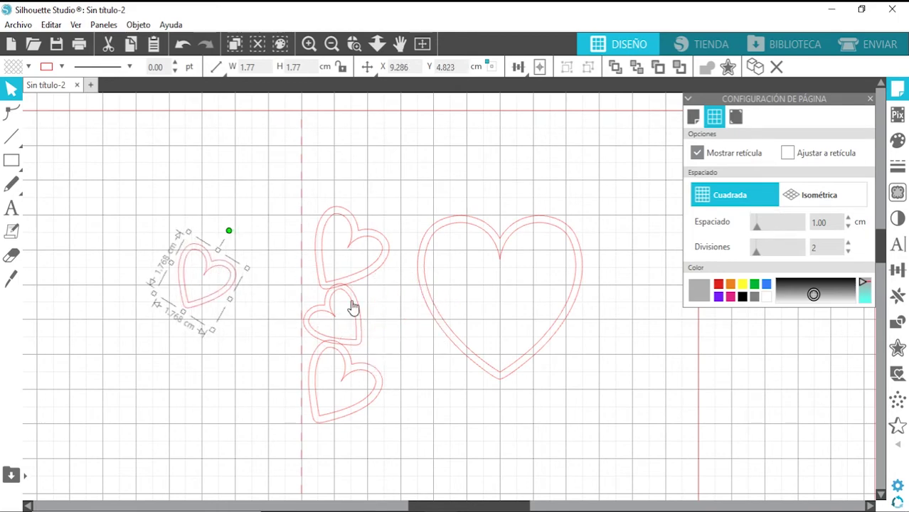
Group the large heart's outlines and move the heart slightly lower on the card front
{"action": "left_click_drag", "start_coordinate": [587, 404], "coordinate": [464, 236]}
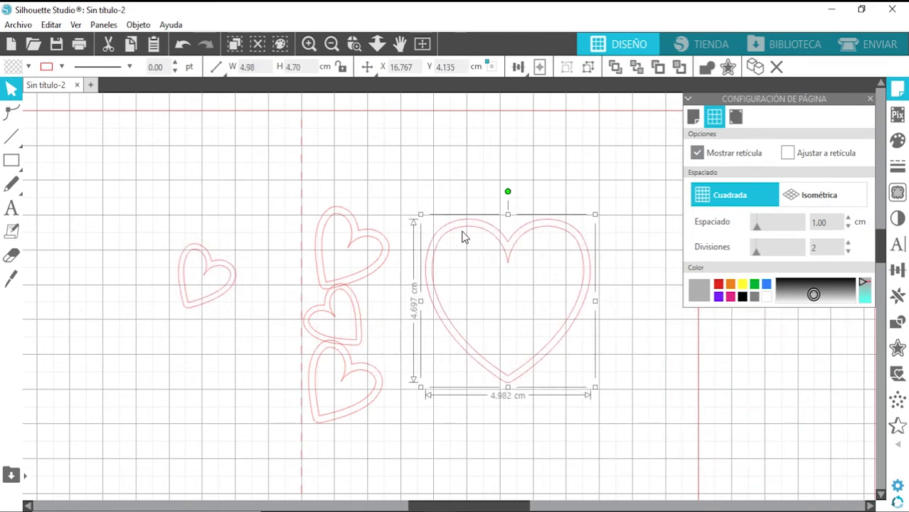
{"action": "key", "text": "ctrl+minus"}
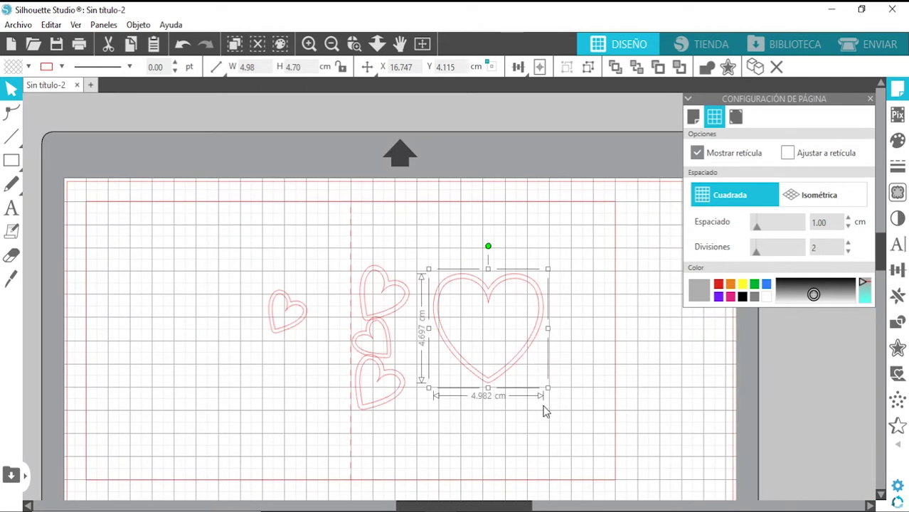
{"action": "left_click_drag", "start_coordinate": [473, 367], "coordinate": [514, 364]}
{"action": "left_click", "coordinate": [527, 377]}
Duplicate the large heart onto the area right of the page, and move the loose small heart below the original
{"action": "right_click", "coordinate": [513, 365]}
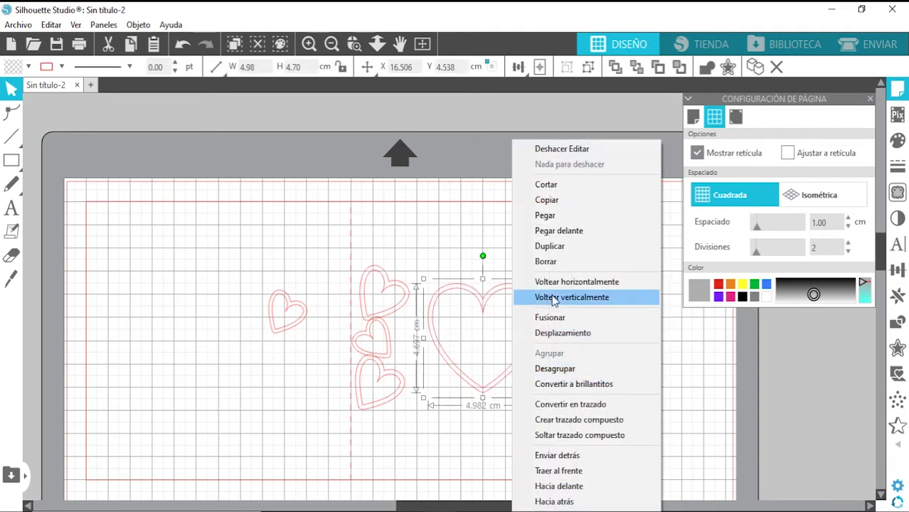
{"action": "left_click", "coordinate": [549, 247]}
{"action": "left_click", "coordinate": [530, 303]}
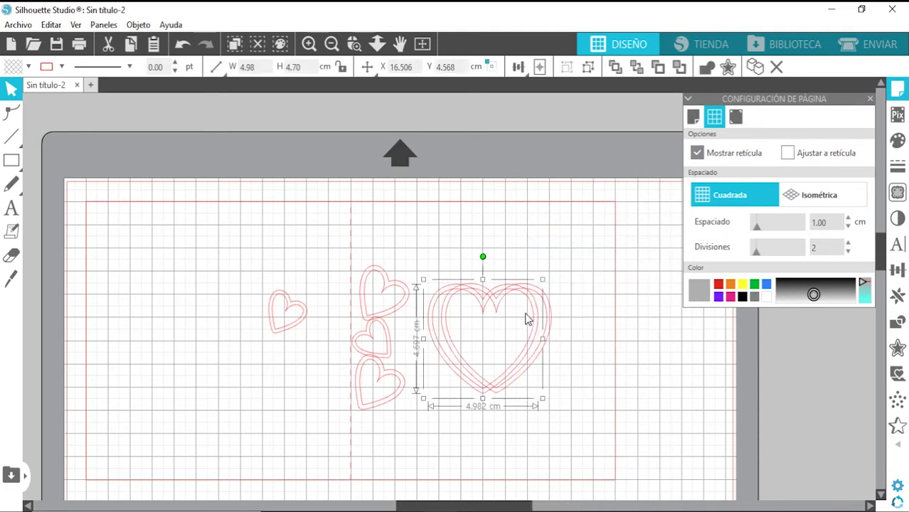
{"action": "left_click", "coordinate": [185, 48]}
{"action": "left_click", "coordinate": [560, 311]}
{"action": "left_click_drag", "start_coordinate": [552, 313], "coordinate": [901, 348]}
{"action": "left_click_drag", "start_coordinate": [270, 323], "coordinate": [424, 434]}
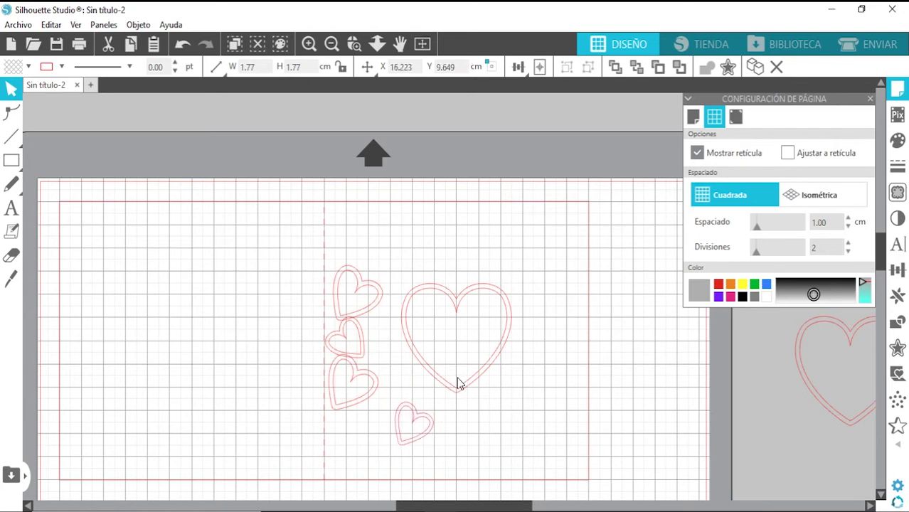
Ungroup the large heart on the card and move its inner outline off the page, below the parked copy
{"action": "left_click", "coordinate": [459, 384]}
{"action": "right_click", "coordinate": [457, 384]}
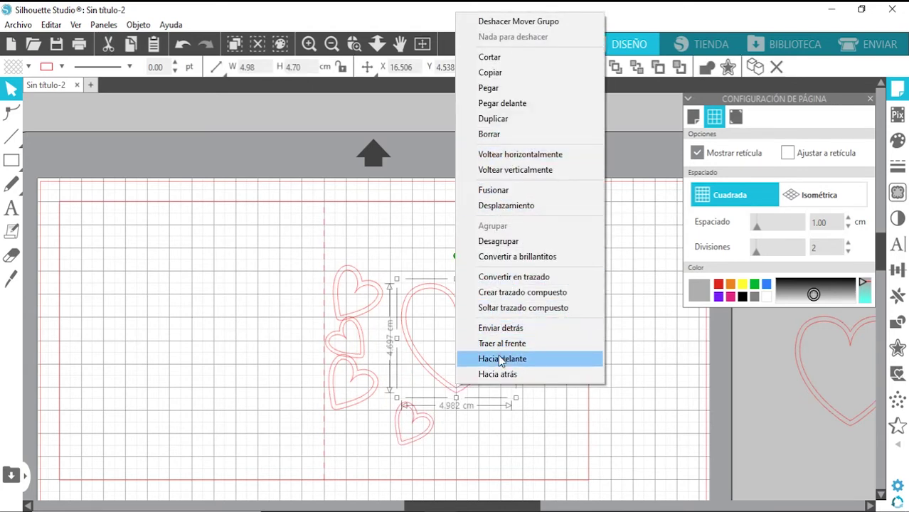
{"action": "left_click", "coordinate": [490, 241]}
{"action": "left_click", "coordinate": [478, 366]}
{"action": "left_click_drag", "start_coordinate": [490, 300], "coordinate": [852, 456]}
Delete the loose small heart between the heart column and the large heart
{"action": "left_click_drag", "start_coordinate": [413, 425], "coordinate": [390, 386]}
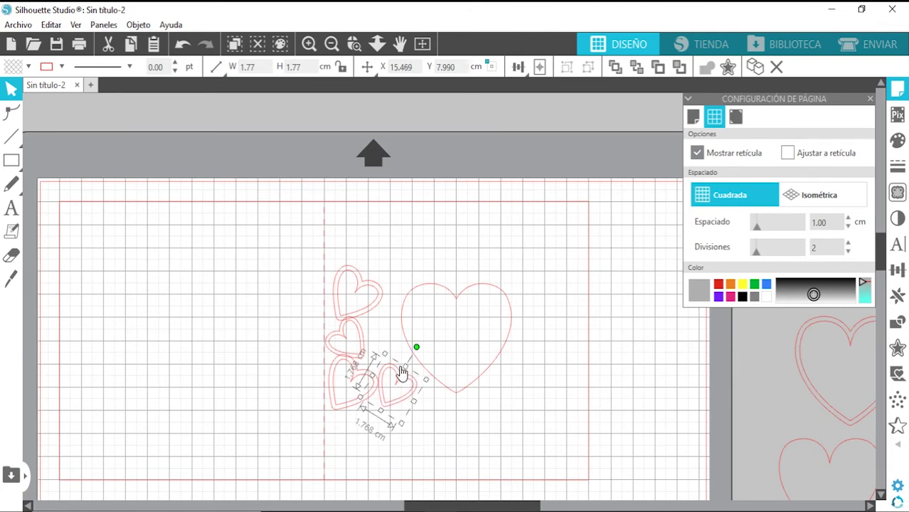
{"action": "key", "text": "Delete"}
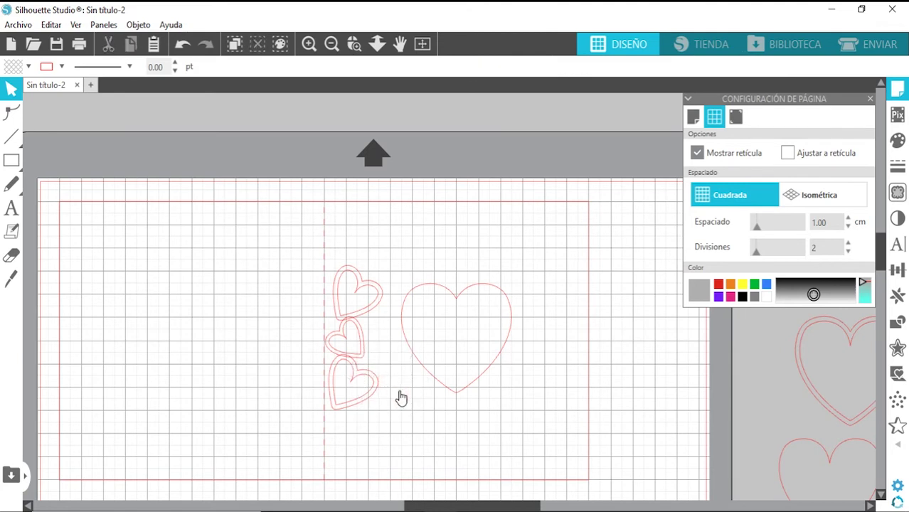
Select the three small hearts beside the fold line and create a mirrored copy to their left
{"action": "left_click_drag", "start_coordinate": [400, 390], "coordinate": [373, 285]}
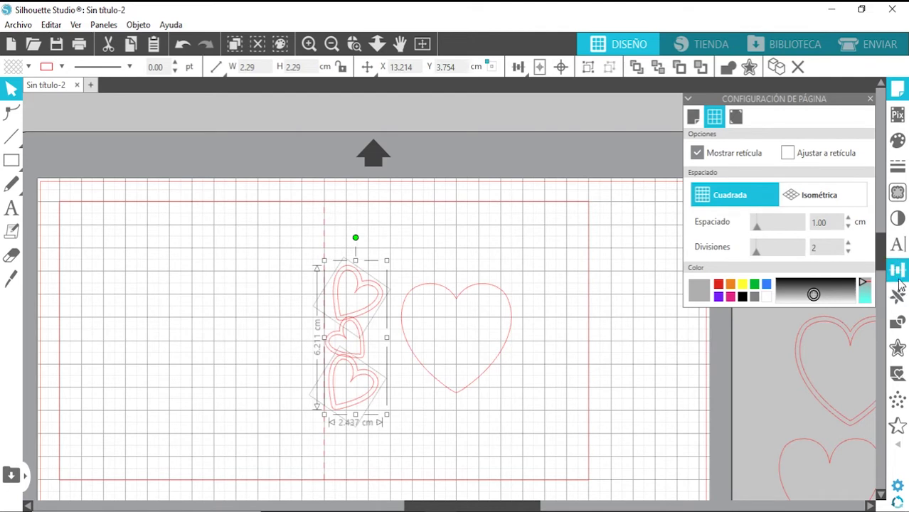
{"action": "left_click", "coordinate": [898, 275]}
{"action": "left_click", "coordinate": [898, 294]}
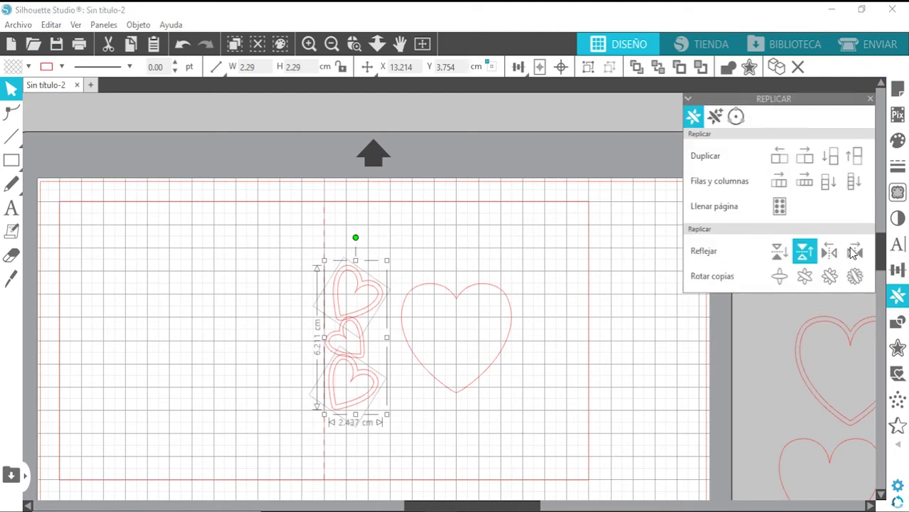
{"action": "left_click", "coordinate": [854, 252]}
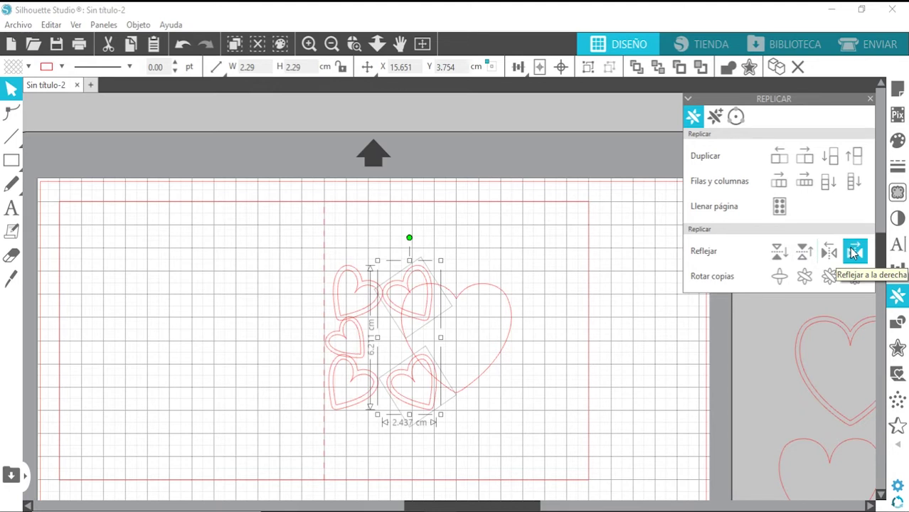
{"action": "left_click", "coordinate": [182, 44]}
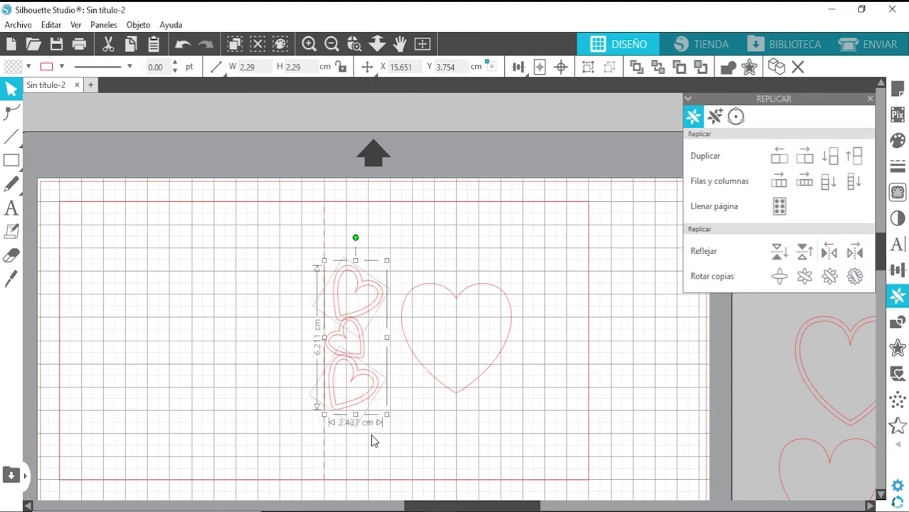
{"action": "left_click", "coordinate": [829, 251]}
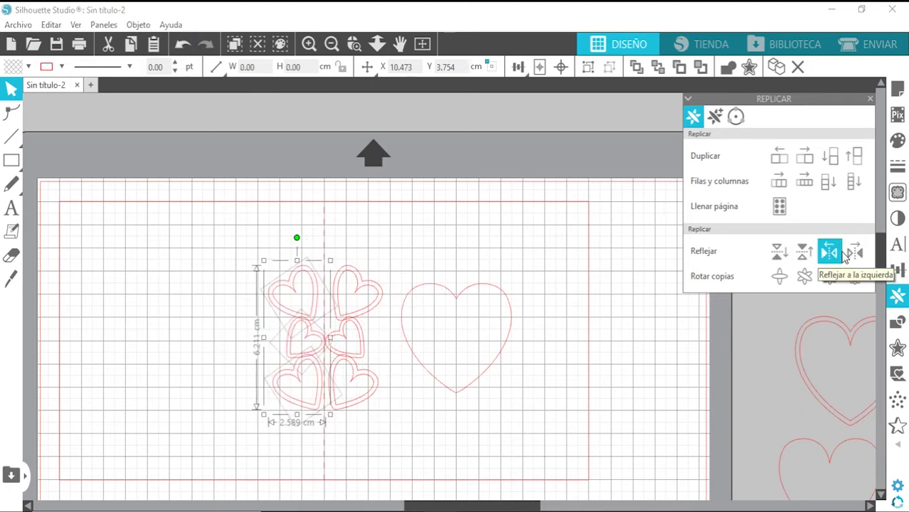
Move the three mirrored hearts onto the card front, slightly higher and to the right of the original column
{"action": "left_click", "coordinate": [380, 415]}
{"action": "left_click_drag", "start_coordinate": [293, 427], "coordinate": [287, 322]}
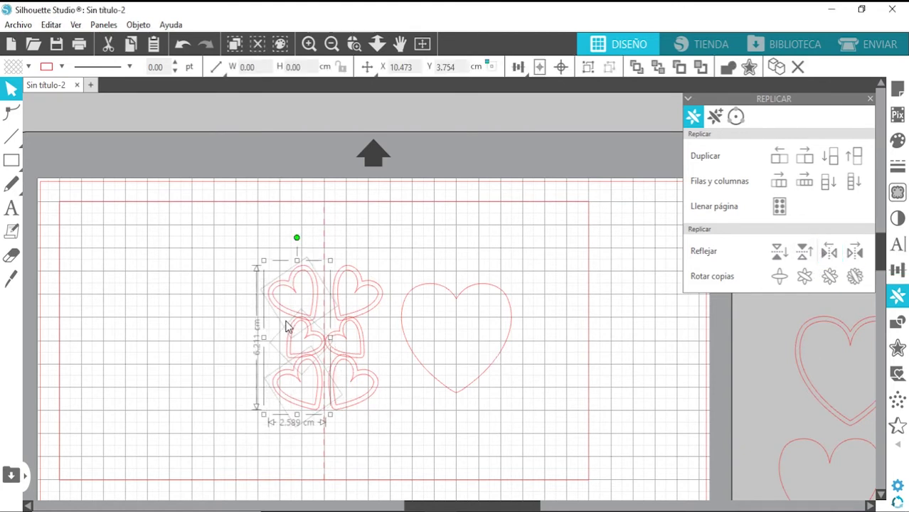
{"action": "left_click", "coordinate": [288, 322]}
{"action": "left_click_drag", "start_coordinate": [292, 430], "coordinate": [263, 262]}
{"action": "left_click", "coordinate": [307, 439]}
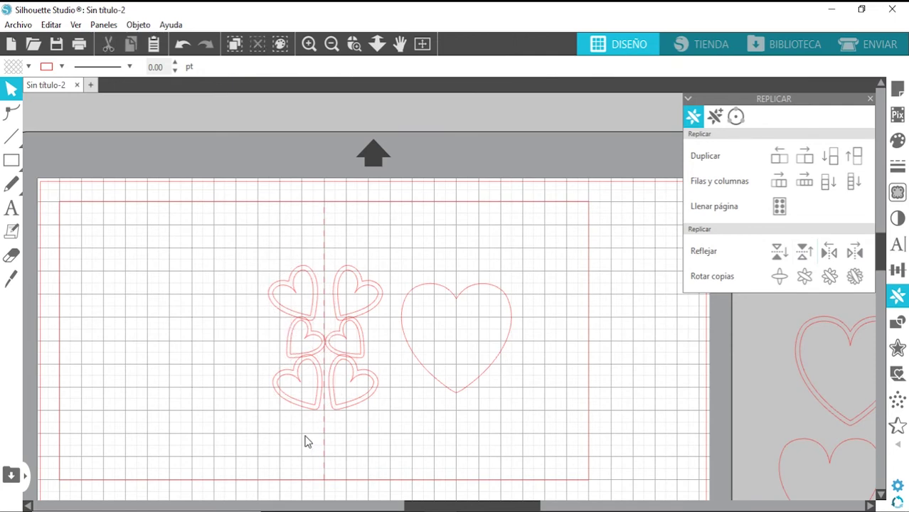
{"action": "left_click", "coordinate": [269, 308]}
{"action": "left_click_drag", "start_coordinate": [270, 308], "coordinate": [362, 281]}
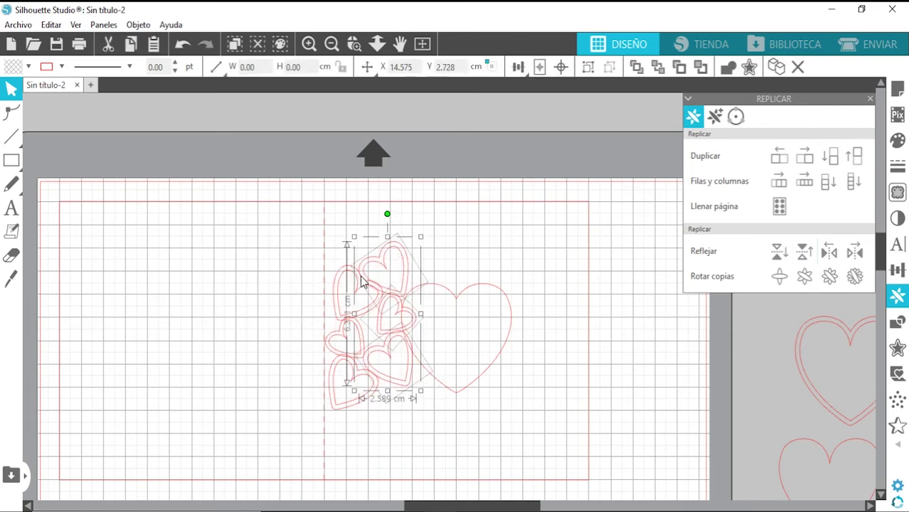
Adjust each of the three mirrored hearts individually so they nest closely against the column along the fold line
{"action": "left_click", "coordinate": [450, 254]}
{"action": "left_click", "coordinate": [385, 259]}
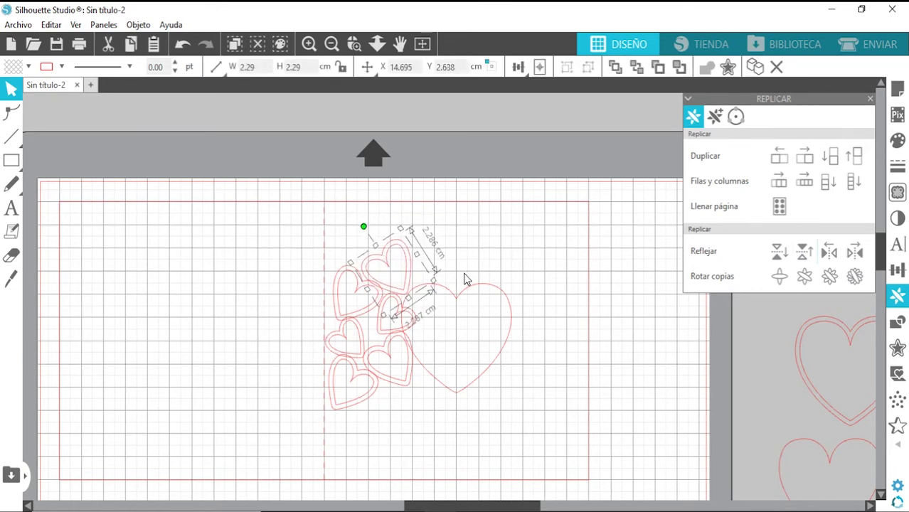
{"action": "left_click", "coordinate": [475, 298]}
{"action": "left_click", "coordinate": [391, 322]}
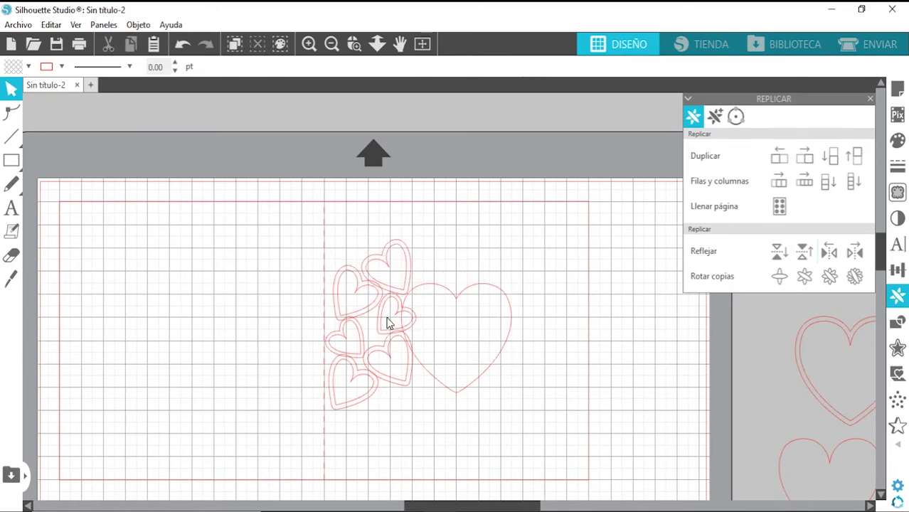
{"action": "mouse_move", "coordinate": [375, 314]}
{"action": "left_mouse_down"}
{"action": "mouse_move", "coordinate": [370, 326]}
{"action": "mouse_move", "coordinate": [371, 318]}
{"action": "left_mouse_up"}
{"action": "left_click", "coordinate": [402, 398]}
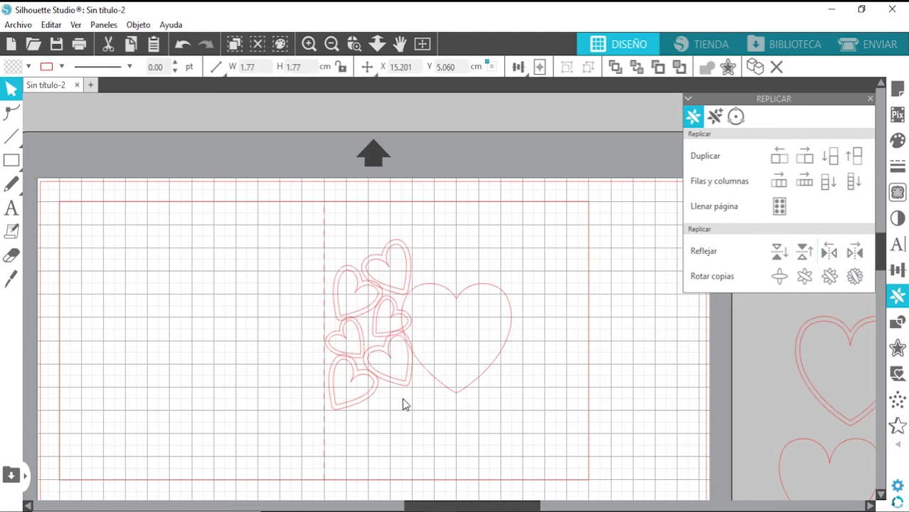
{"action": "left_click", "coordinate": [396, 383]}
{"action": "left_click_drag", "start_coordinate": [394, 378], "coordinate": [390, 382]}
{"action": "left_click", "coordinate": [399, 416]}
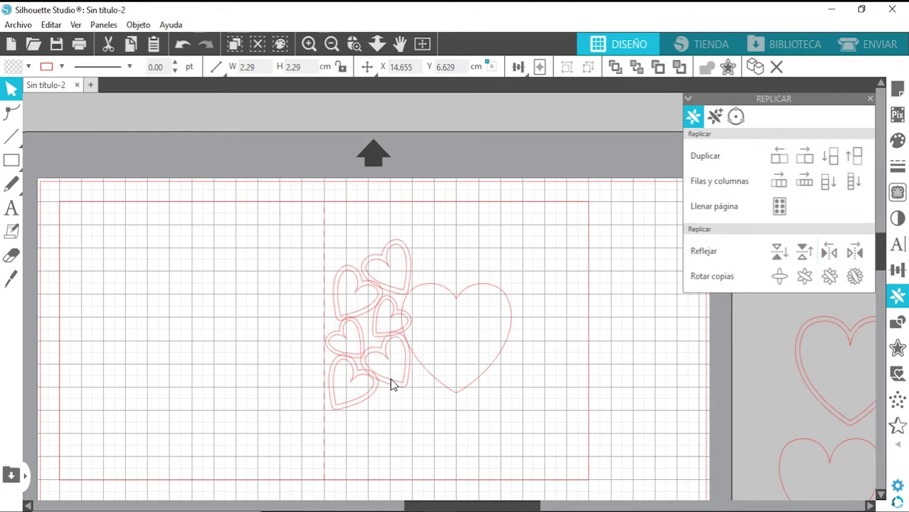
{"action": "left_click", "coordinate": [436, 407]}
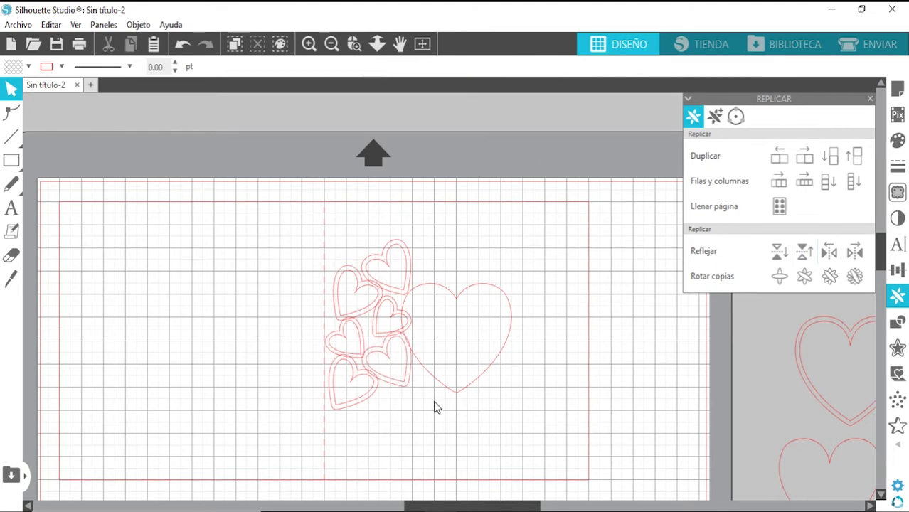
Select the six small hearts beside the fold line and create two successive mirrored copies to the right across the card front
{"action": "key", "text": "ctrl+a"}
{"action": "left_click", "coordinate": [392, 419]}
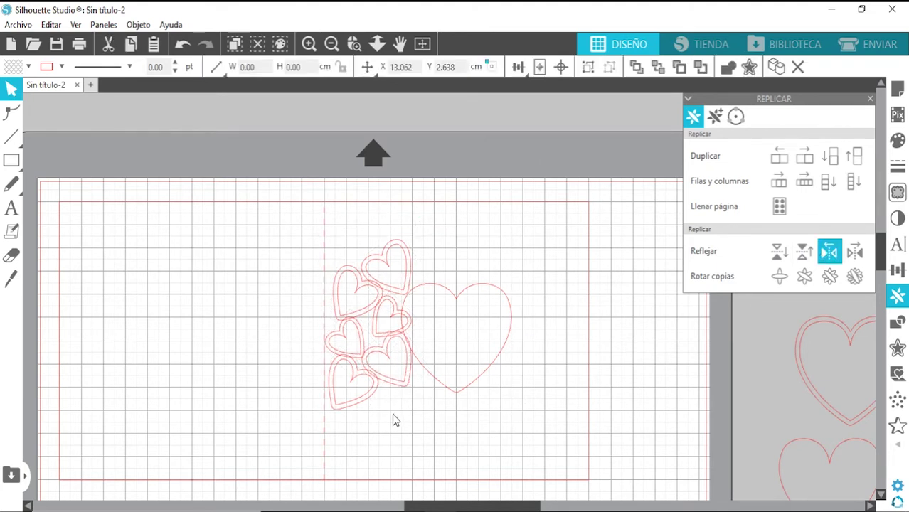
{"action": "left_click", "coordinate": [360, 287]}
{"action": "left_click", "coordinate": [866, 253]}
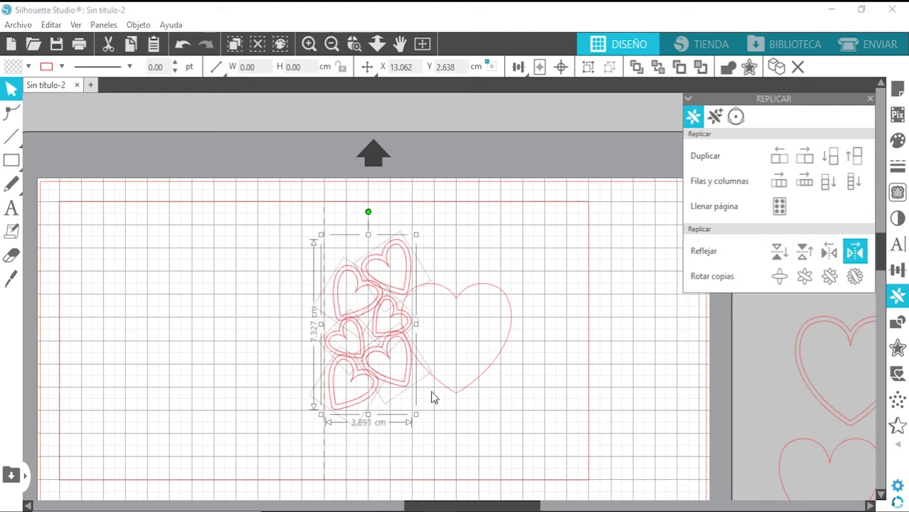
{"action": "left_click", "coordinate": [827, 255]}
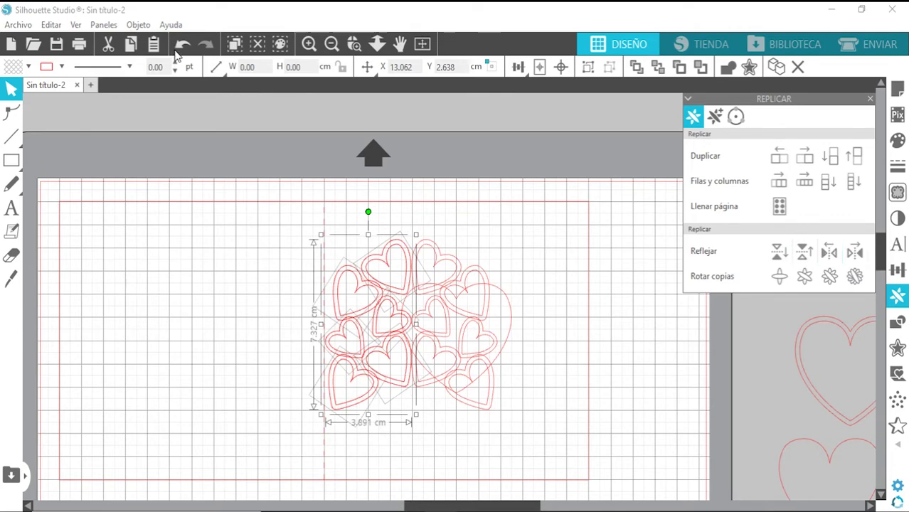
{"action": "left_click", "coordinate": [182, 45]}
{"action": "left_click", "coordinate": [856, 260]}
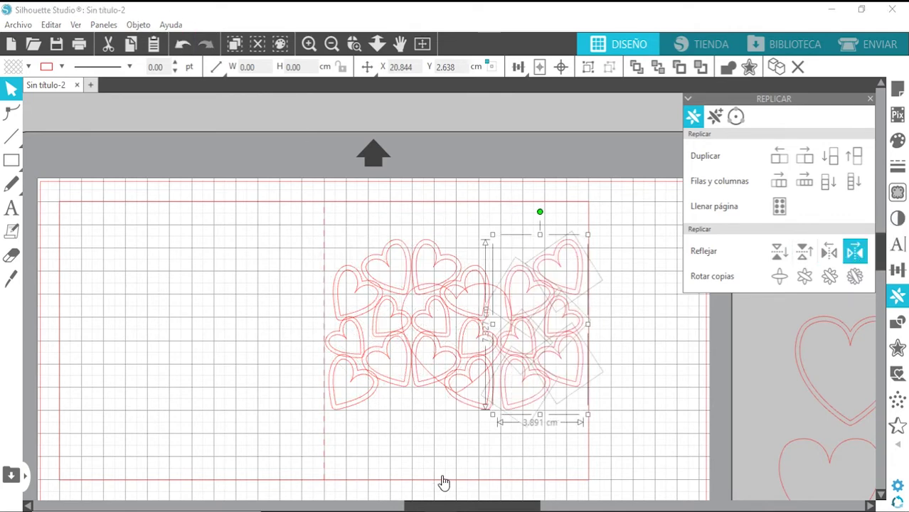
{"action": "left_click", "coordinate": [489, 351]}
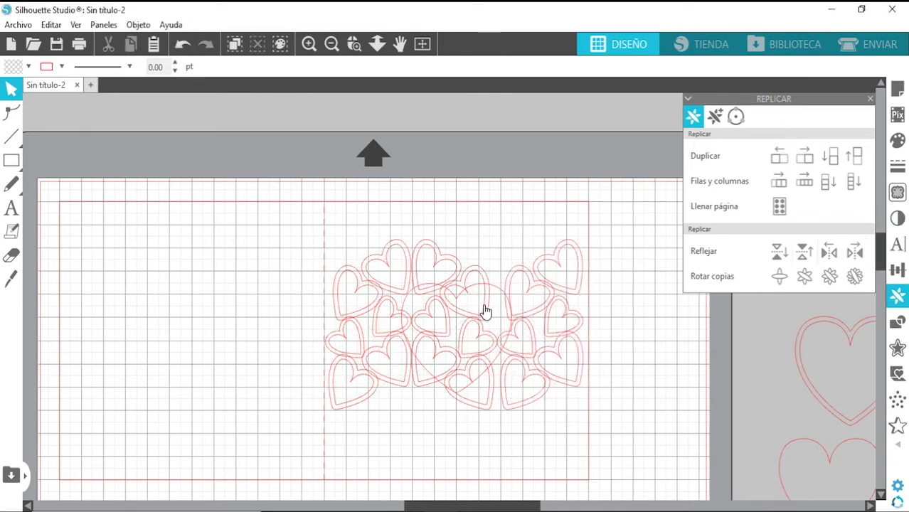
Move the large plain heart off the card front onto the empty area to the right of the page
{"action": "scroll", "coordinate": [484, 312], "scroll_direction": "down", "scroll_amount": 3}
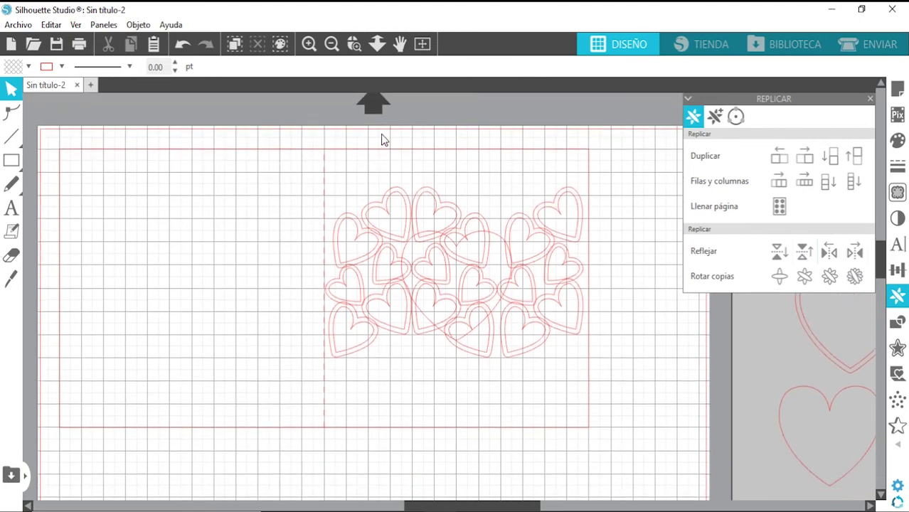
{"action": "left_click", "coordinate": [309, 44]}
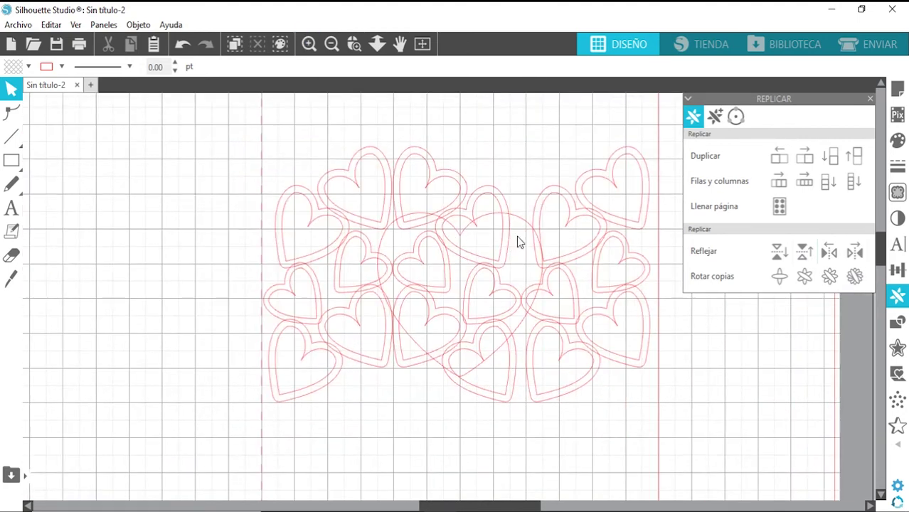
{"action": "left_click_drag", "start_coordinate": [522, 324], "coordinate": [903, 389]}
Shift the middle and the rightmost groups of six hearts slightly left so that neighbouring groups touch
{"action": "left_click", "coordinate": [300, 457]}
{"action": "scroll", "coordinate": [300, 457], "scroll_direction": "up", "scroll_amount": 2}
{"action": "left_click_drag", "start_coordinate": [418, 450], "coordinate": [377, 276]}
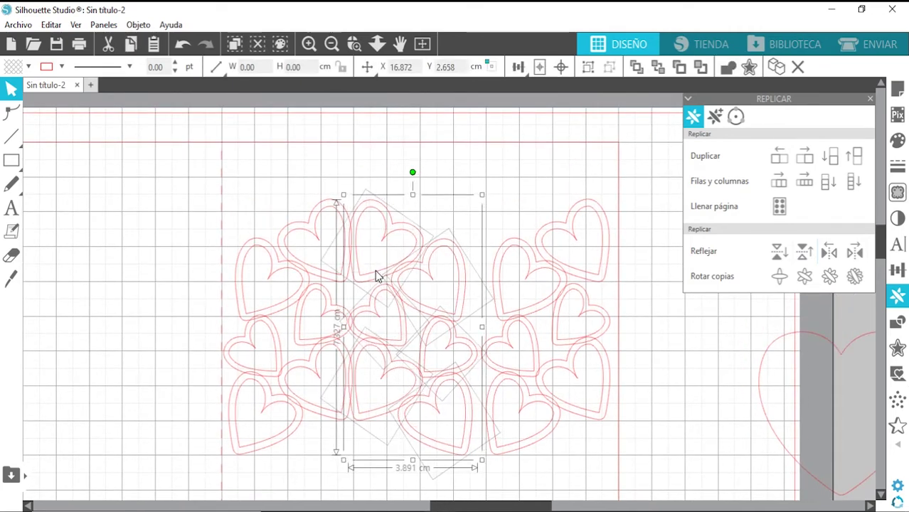
{"action": "left_click", "coordinate": [567, 477]}
{"action": "left_click_drag", "start_coordinate": [567, 472], "coordinate": [482, 275]}
{"action": "left_click_drag", "start_coordinate": [523, 312], "coordinate": [513, 310]}
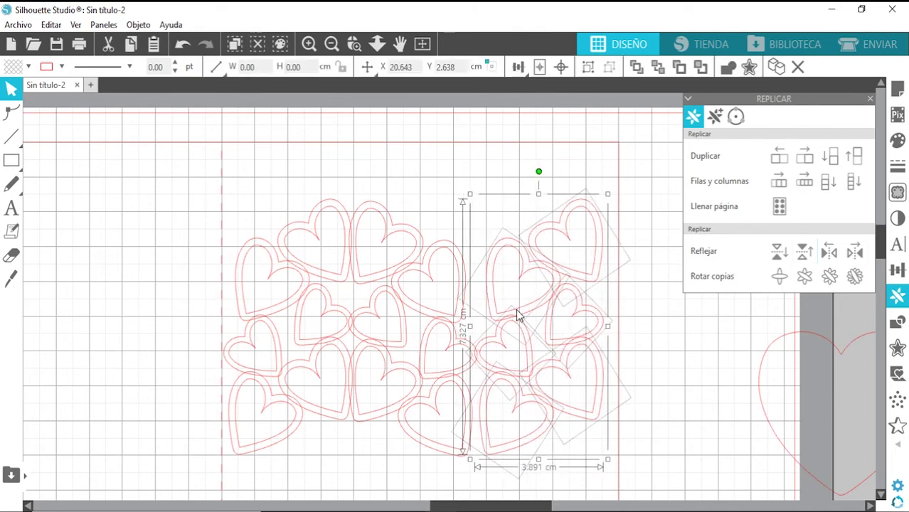
Nestle the lower-left heart of the rightmost group against its neighbours, shrinking it to about 2.26 cm and rotating it slightly
{"action": "left_click_drag", "start_coordinate": [559, 454], "coordinate": [535, 400]}
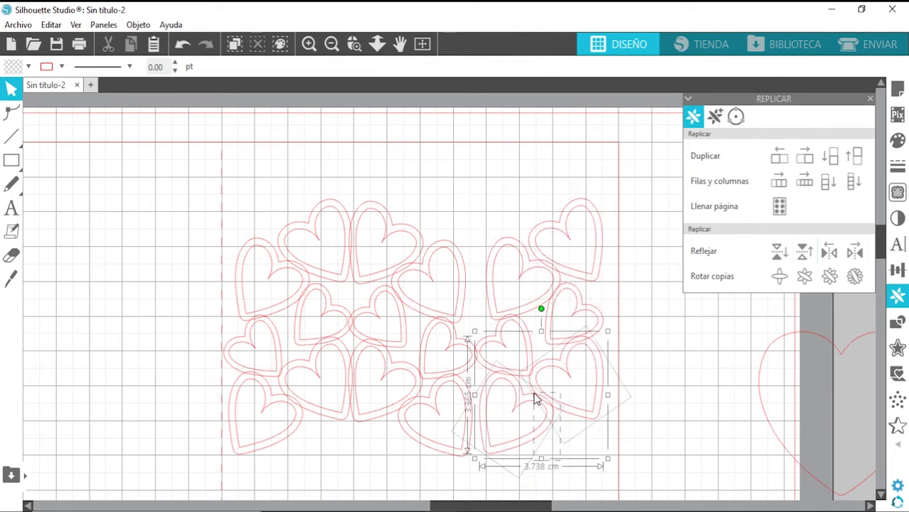
{"action": "left_click", "coordinate": [520, 469]}
{"action": "mouse_move", "coordinate": [524, 440]}
{"action": "left_mouse_down"}
{"action": "mouse_move", "coordinate": [515, 434]}
{"action": "mouse_move", "coordinate": [520, 443]}
{"action": "mouse_move", "coordinate": [525, 428]}
{"action": "left_mouse_up"}
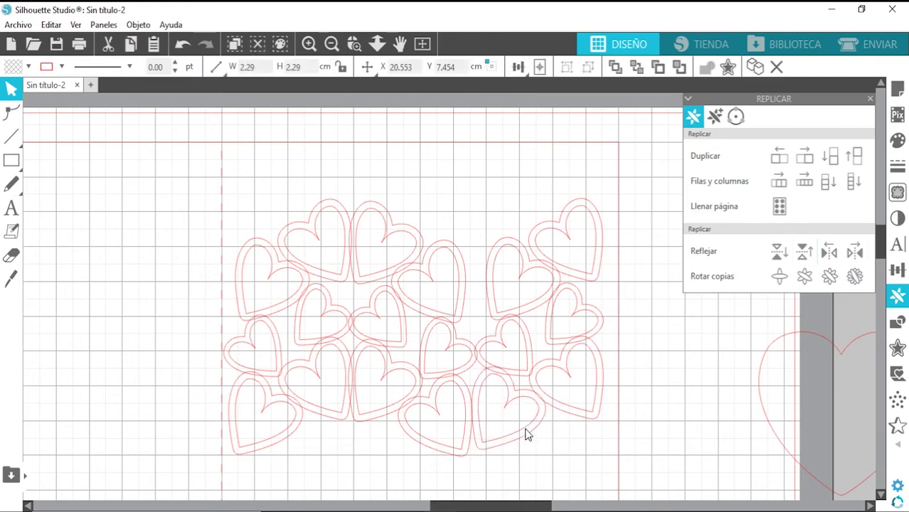
{"action": "left_click", "coordinate": [526, 435]}
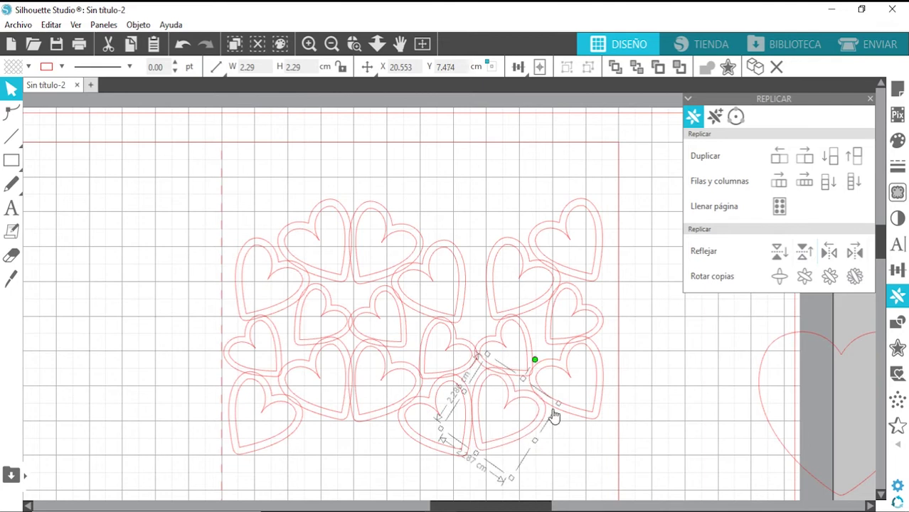
{"action": "mouse_move", "coordinate": [510, 478]}
{"action": "left_mouse_down"}
{"action": "mouse_move", "coordinate": [514, 489]}
{"action": "mouse_move", "coordinate": [510, 478]}
{"action": "left_mouse_up"}
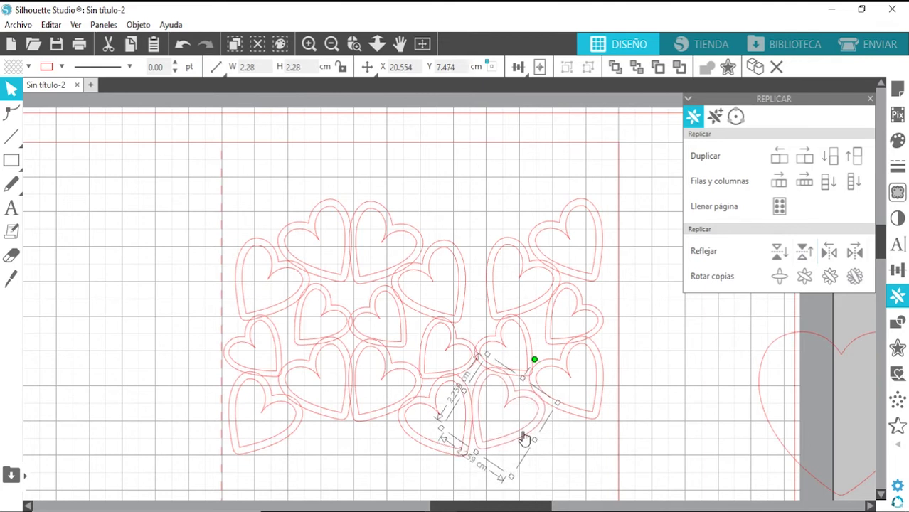
{"action": "left_click_drag", "start_coordinate": [521, 433], "coordinate": [523, 433]}
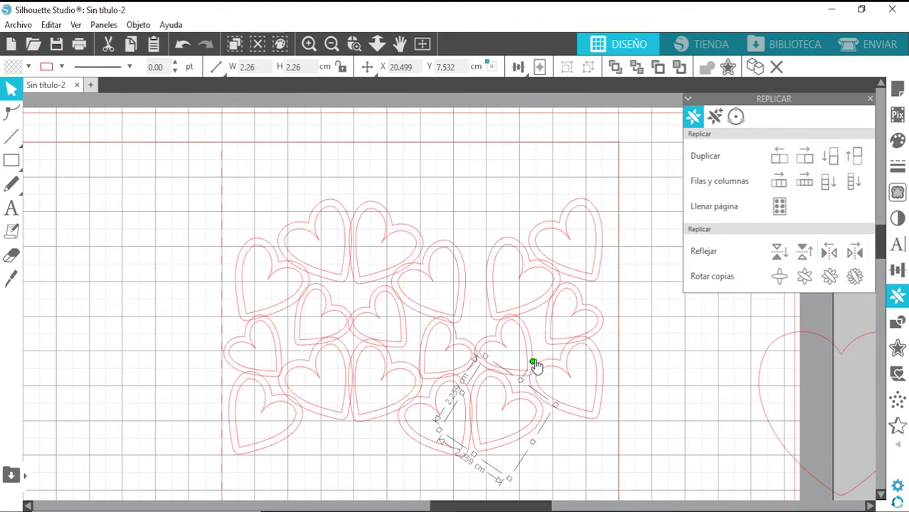
{"action": "left_click_drag", "start_coordinate": [532, 364], "coordinate": [522, 396]}
{"action": "left_click", "coordinate": [486, 241]}
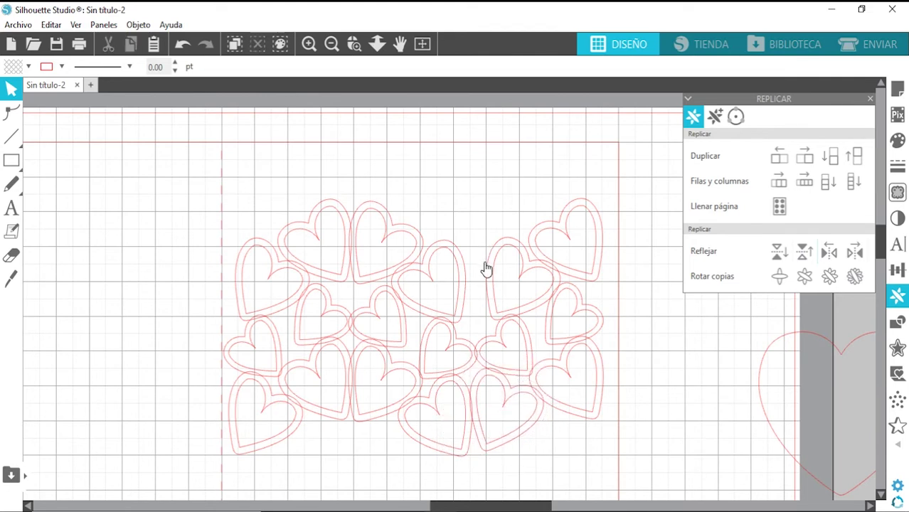
Move the two upper hearts of the rightmost group left so they close the gap beside the middle group
{"action": "left_click_drag", "start_coordinate": [485, 263], "coordinate": [464, 268]}
{"action": "left_click", "coordinate": [463, 274]}
{"action": "left_click", "coordinate": [488, 259]}
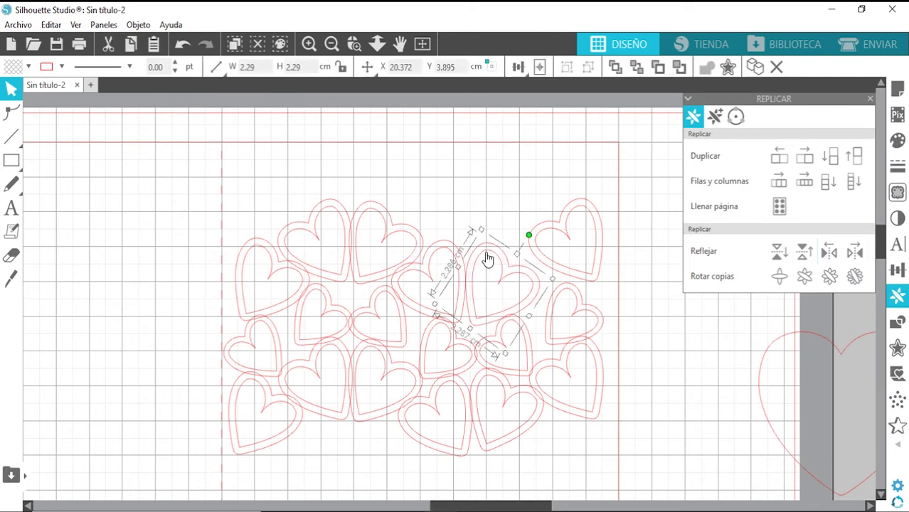
{"action": "left_click_drag", "start_coordinate": [569, 246], "coordinate": [548, 249]}
Slightly enlarge the small heart at the right end of the pattern and fit it with the larger heart below
{"action": "left_click", "coordinate": [581, 389]}
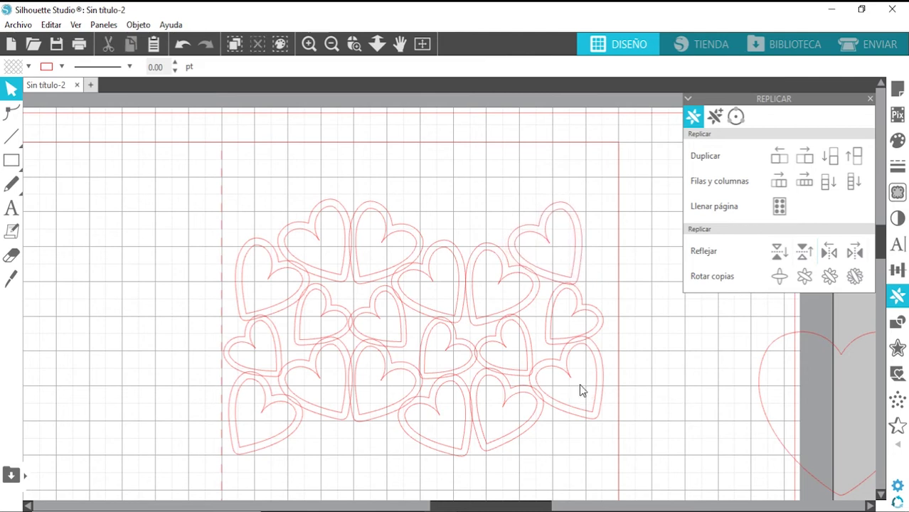
{"action": "left_click_drag", "start_coordinate": [551, 347], "coordinate": [542, 341]}
{"action": "left_click_drag", "start_coordinate": [607, 324], "coordinate": [589, 334]}
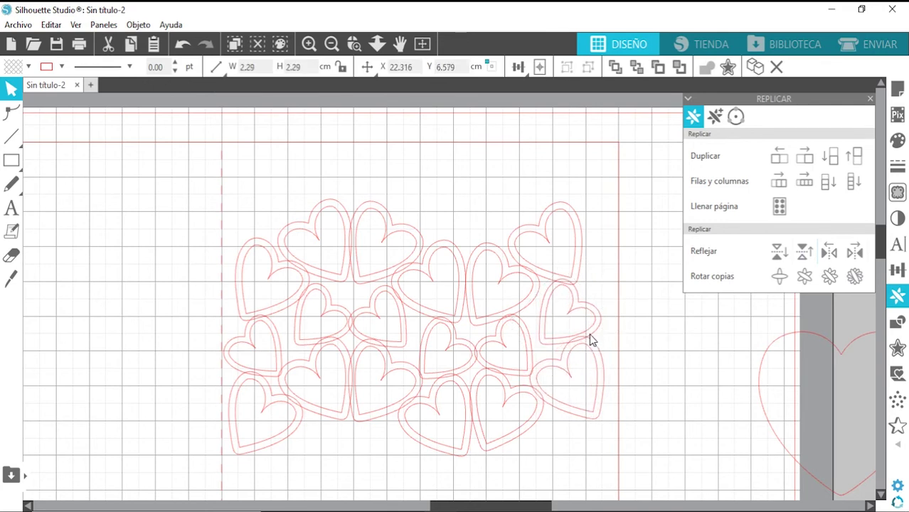
Select all hearts on the card front and shift them slightly right, away from the fold line
{"action": "left_click_drag", "start_coordinate": [576, 430], "coordinate": [259, 257]}
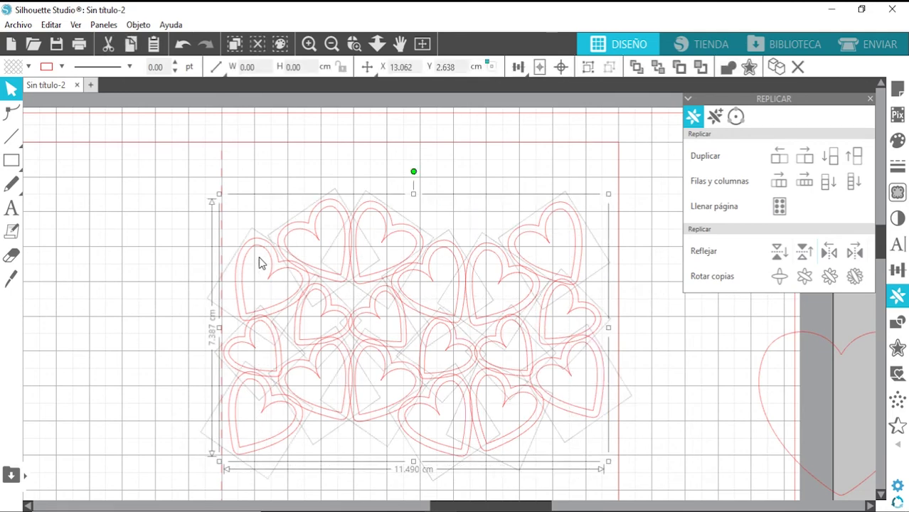
{"action": "left_click", "coordinate": [265, 257]}
{"action": "left_click", "coordinate": [267, 257]}
{"action": "left_click", "coordinate": [480, 438]}
Duplicate the complete heart pattern and place the copy outside the page, above the cutting mat
{"action": "left_click_drag", "start_coordinate": [576, 464], "coordinate": [284, 244]}
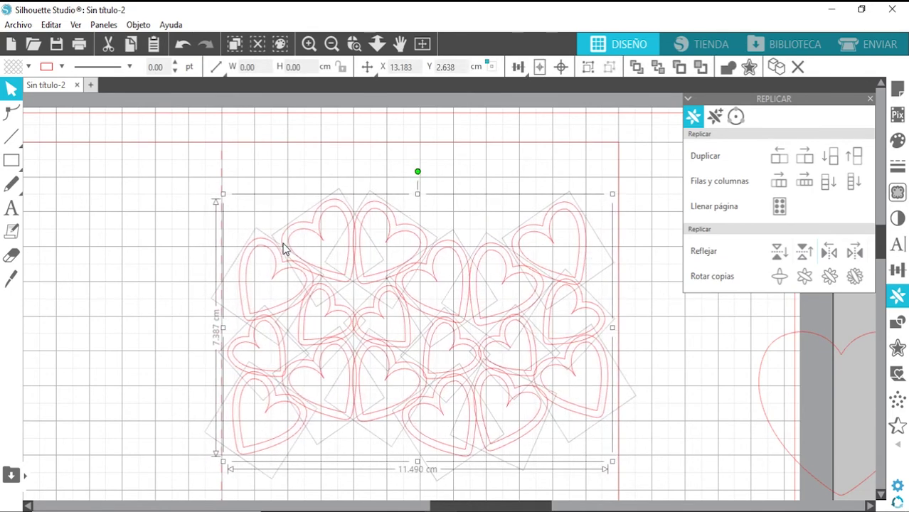
{"action": "right_click", "coordinate": [417, 253]}
{"action": "left_click", "coordinate": [455, 246]}
{"action": "double_click", "coordinate": [339, 49]}
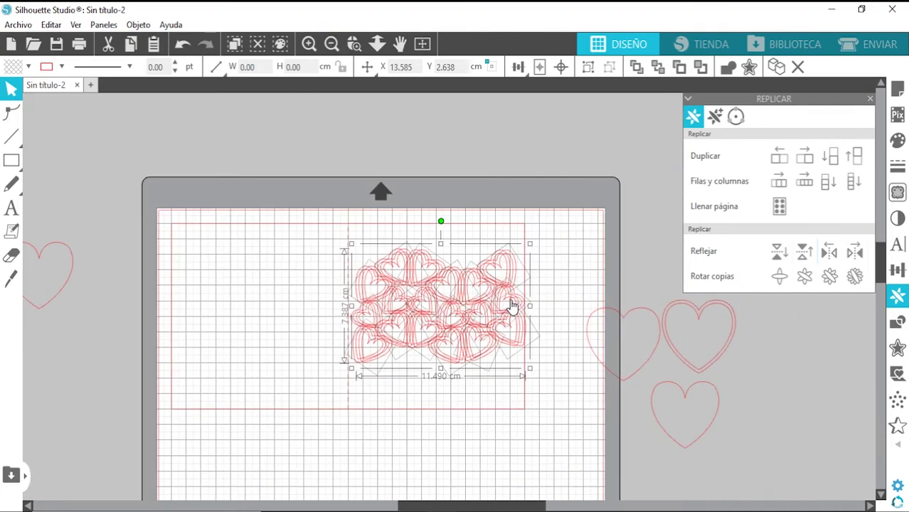
{"action": "left_click_drag", "start_coordinate": [511, 301], "coordinate": [305, 84]}
{"action": "left_click", "coordinate": [345, 107]}
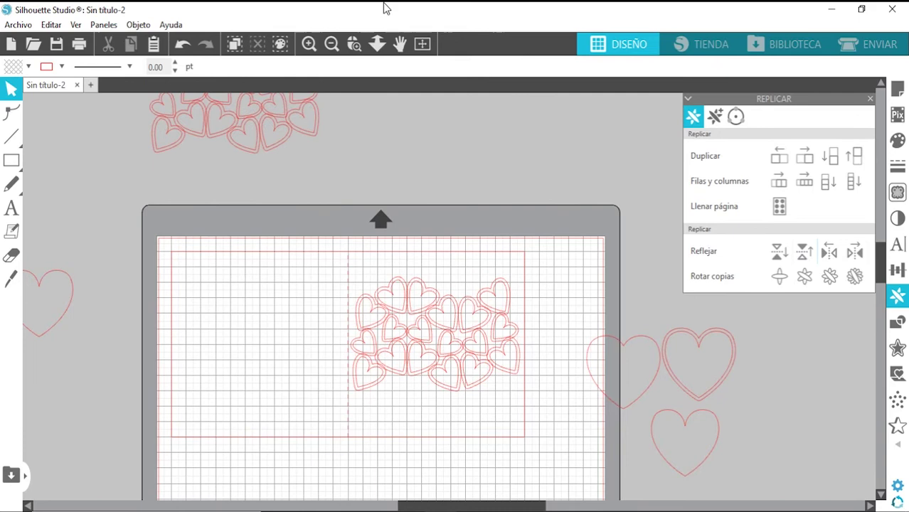
Select all hearts on the card front and weld them into a single shape
{"action": "double_click", "coordinate": [309, 44]}
{"action": "scroll", "coordinate": [473, 339], "scroll_direction": "down", "scroll_amount": 3}
{"action": "left_click_drag", "start_coordinate": [550, 422], "coordinate": [280, 170]}
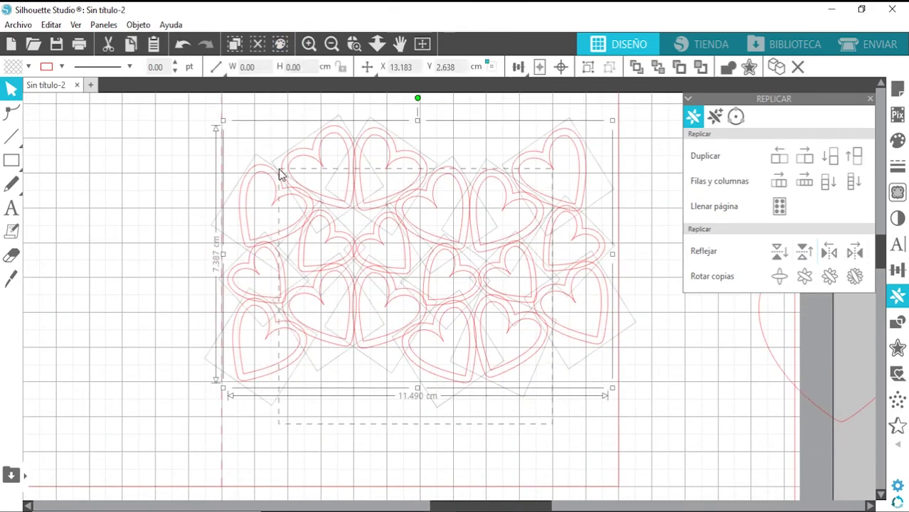
{"action": "right_click", "coordinate": [279, 173]}
{"action": "left_click", "coordinate": [331, 333]}
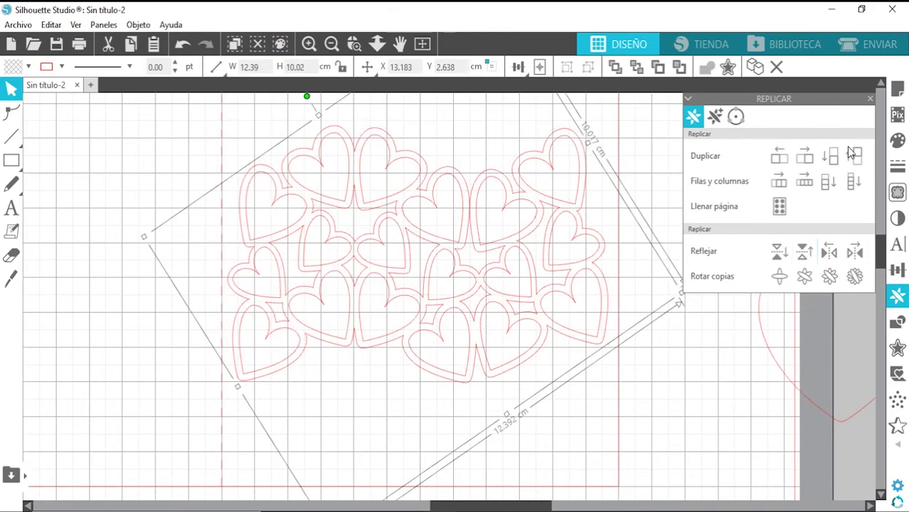
Fill the welded heart pattern with red
{"action": "left_click", "coordinate": [897, 140]}
{"action": "left_click", "coordinate": [704, 150]}
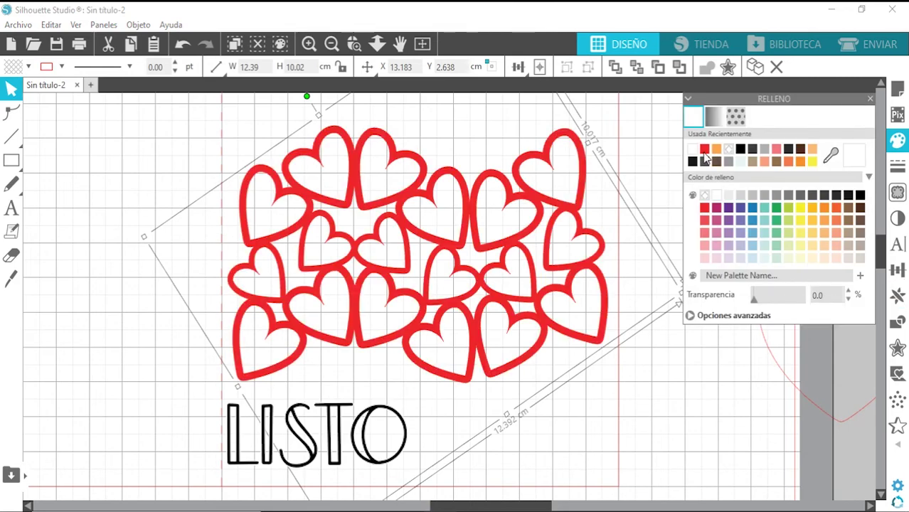
{"action": "left_click", "coordinate": [512, 352]}
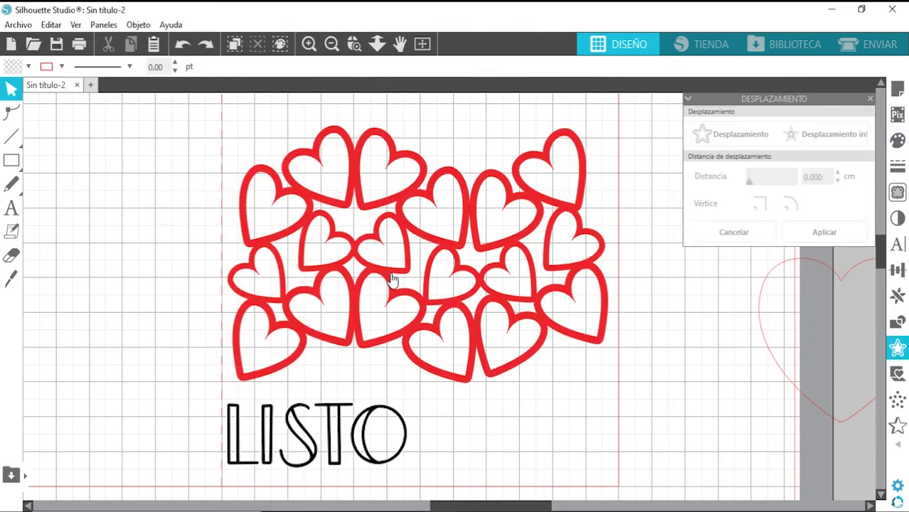
Select the card rectangle together with its fold line and fill it with white
{"action": "scroll", "coordinate": [477, 320], "scroll_direction": "up", "scroll_amount": 4}
{"action": "scroll", "coordinate": [477, 313], "scroll_direction": "down", "scroll_amount": 5}
{"action": "scroll", "coordinate": [478, 313], "scroll_direction": "up", "scroll_amount": 2}
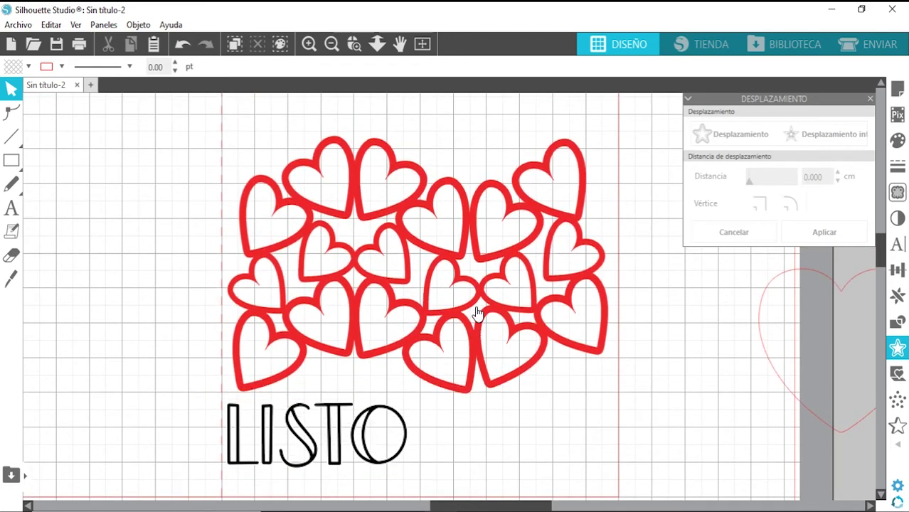
{"action": "left_click", "coordinate": [331, 44]}
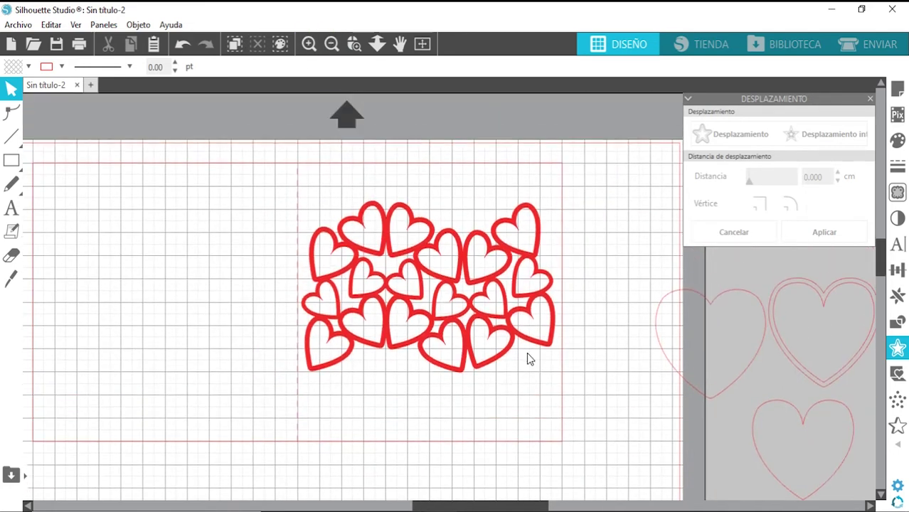
{"action": "scroll", "coordinate": [528, 355], "scroll_direction": "up", "scroll_amount": 3}
{"action": "scroll", "coordinate": [528, 359], "scroll_direction": "down", "scroll_amount": 3}
{"action": "left_click_drag", "start_coordinate": [436, 477], "coordinate": [209, 405]}
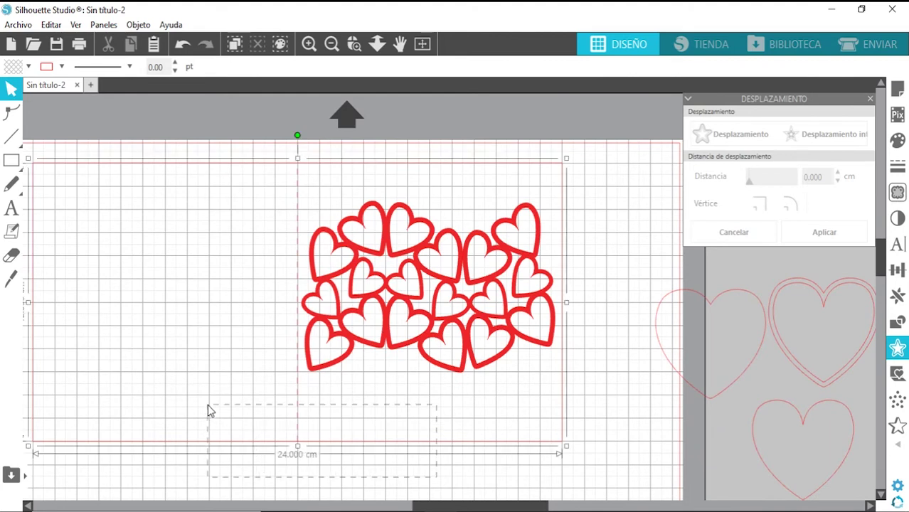
{"action": "left_click", "coordinate": [898, 140]}
{"action": "left_click", "coordinate": [717, 195]}
{"action": "scroll", "coordinate": [589, 352], "scroll_direction": "down", "scroll_amount": 2}
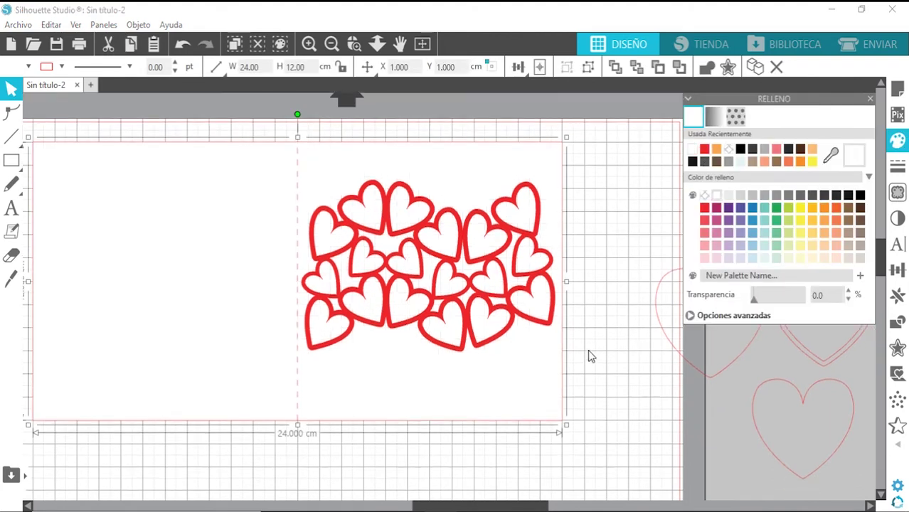
Reposition the red heart pattern on the card front and enlarge it to about 12.74 by 10.29 cm
{"action": "left_click", "coordinate": [589, 355]}
{"action": "scroll", "coordinate": [481, 335], "scroll_direction": "up", "scroll_amount": 1}
{"action": "left_click", "coordinate": [483, 326]}
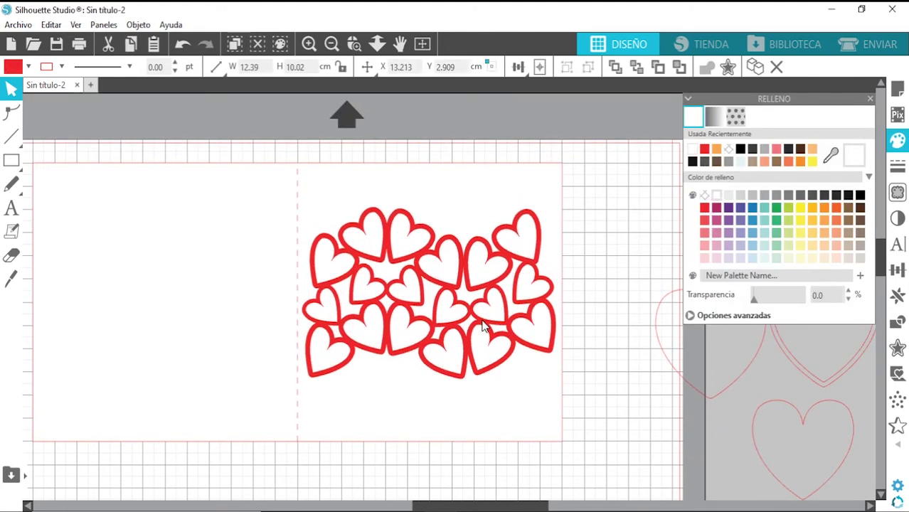
{"action": "left_click", "coordinate": [752, 419]}
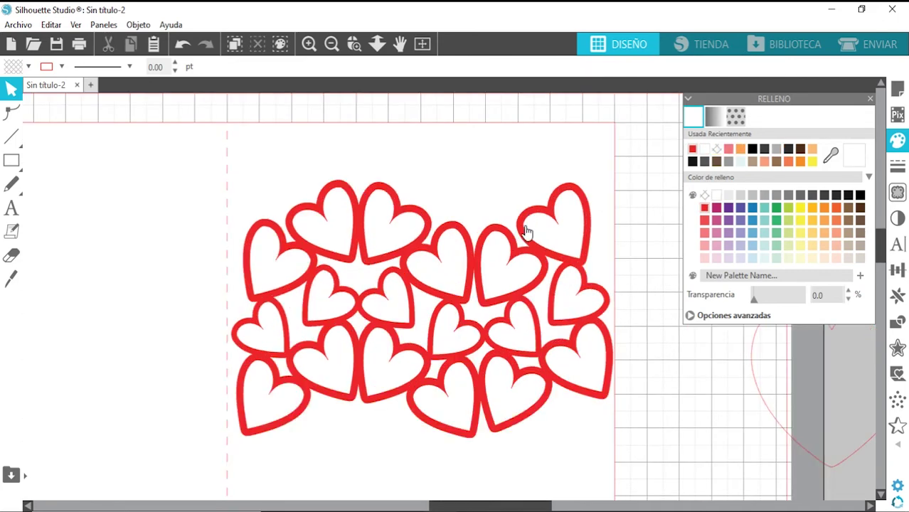
{"action": "left_click", "coordinate": [513, 254]}
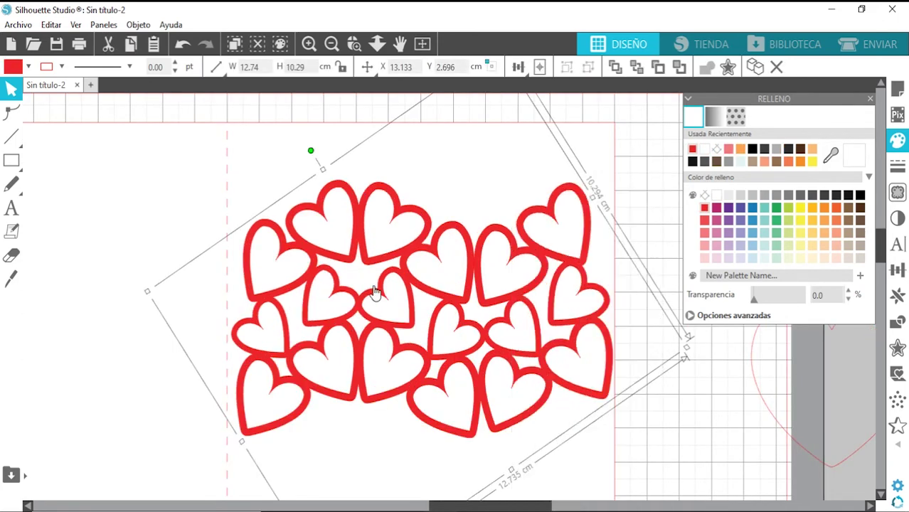
Select the card and the heart pattern together and set their fill to transparent
{"action": "scroll", "coordinate": [660, 472], "scroll_direction": "down", "scroll_amount": 1}
{"action": "left_click_drag", "start_coordinate": [659, 467], "coordinate": [229, 150]}
{"action": "right_click", "coordinate": [270, 120]}
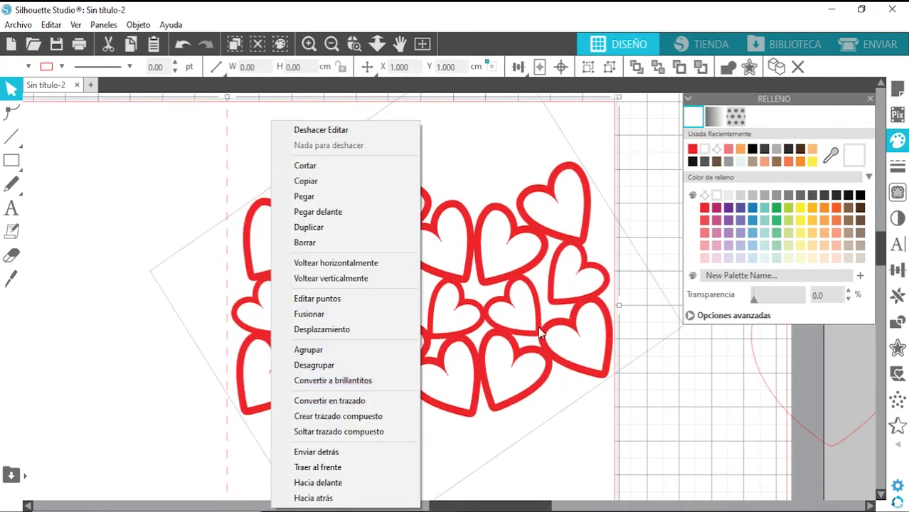
{"action": "left_click", "coordinate": [702, 199]}
{"action": "left_click", "coordinate": [702, 202]}
{"action": "scroll", "coordinate": [597, 341], "scroll_direction": "down", "scroll_amount": 1}
{"action": "left_click", "coordinate": [501, 261]}
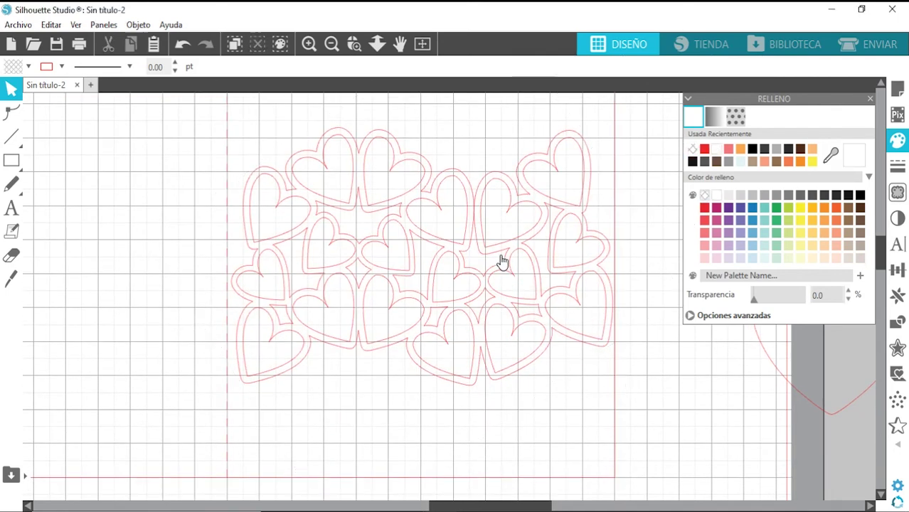
Draw a small rectangle about 0.16 by 0.21 cm bridging the two adjoining hearts at the upper middle of the pattern
{"action": "left_click", "coordinate": [470, 239]}
{"action": "left_click", "coordinate": [309, 44]}
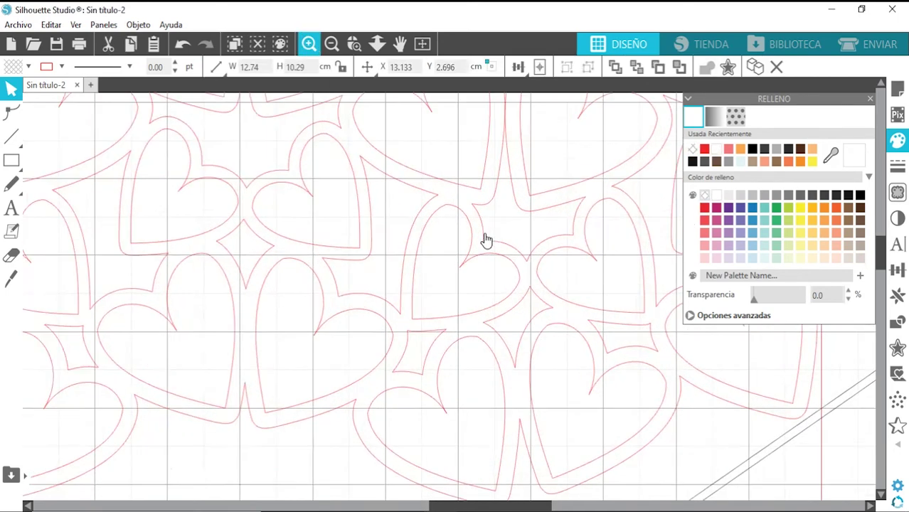
{"action": "double_click", "coordinate": [505, 269]}
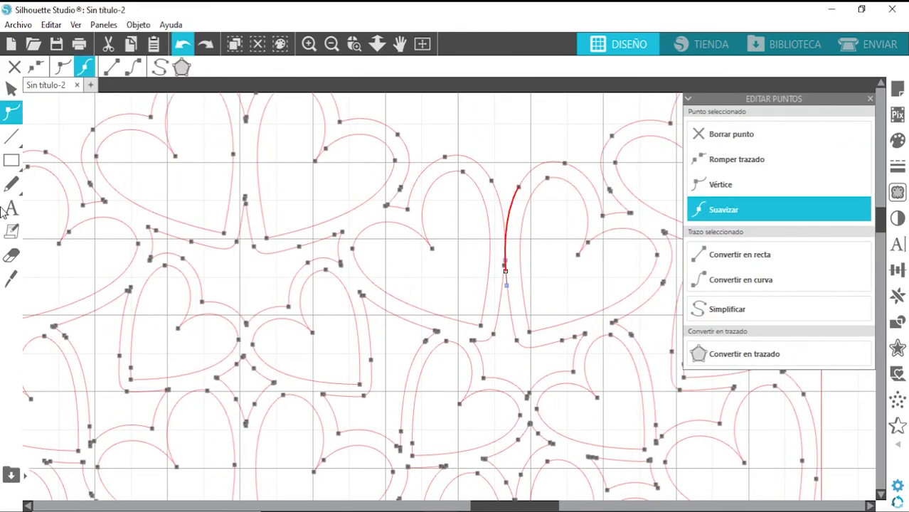
{"action": "left_click", "coordinate": [10, 160]}
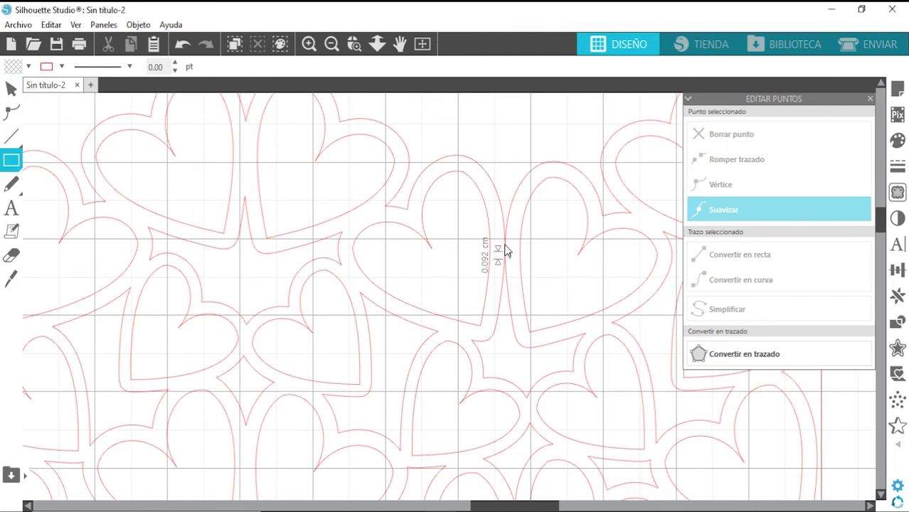
{"action": "left_click_drag", "start_coordinate": [500, 248], "coordinate": [503, 251]}
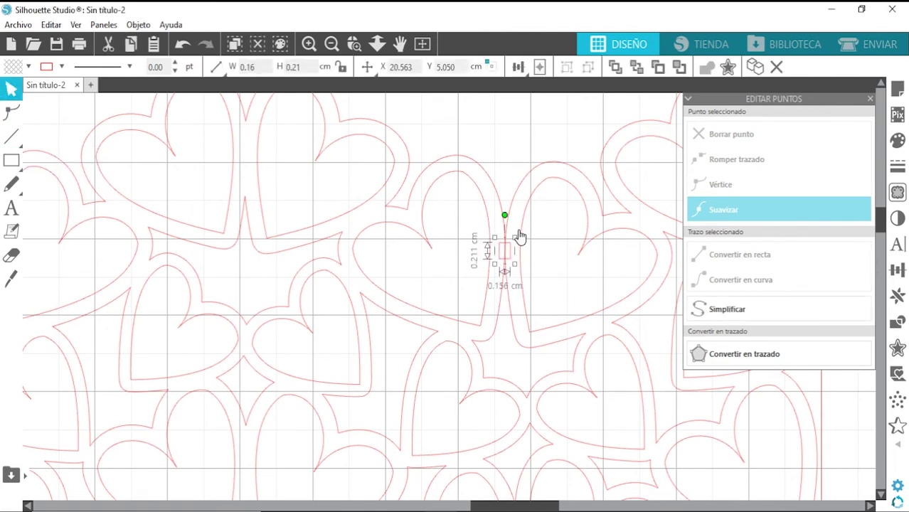
Weld the small bridging rectangle to the heart pattern
{"action": "left_click", "coordinate": [507, 246]}
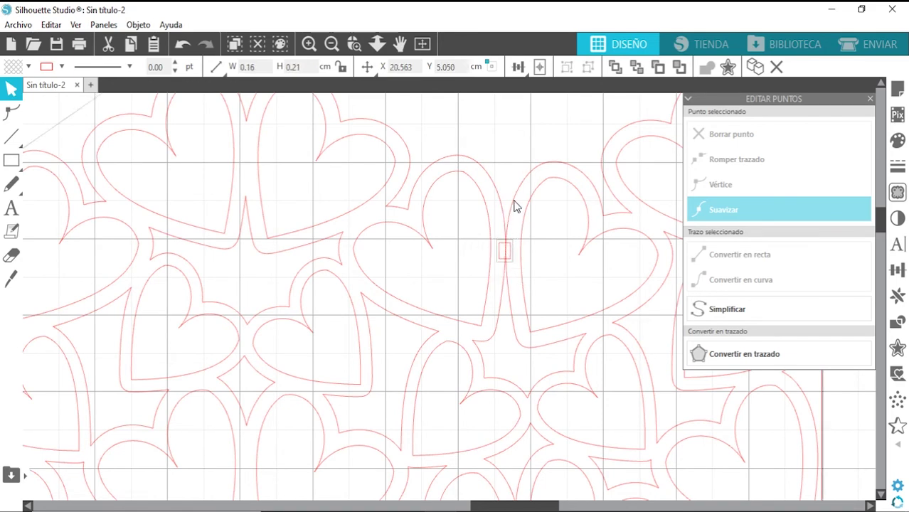
{"action": "left_click", "coordinate": [518, 211]}
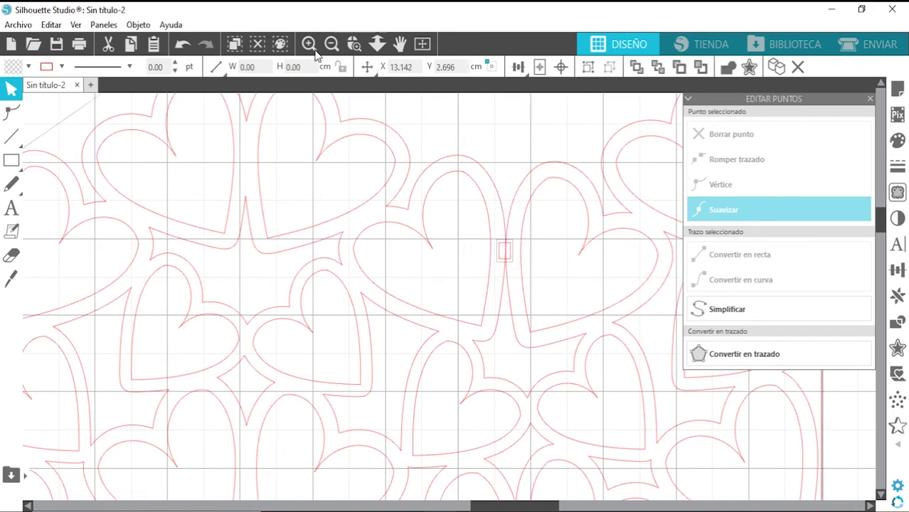
{"action": "left_click", "coordinate": [326, 48]}
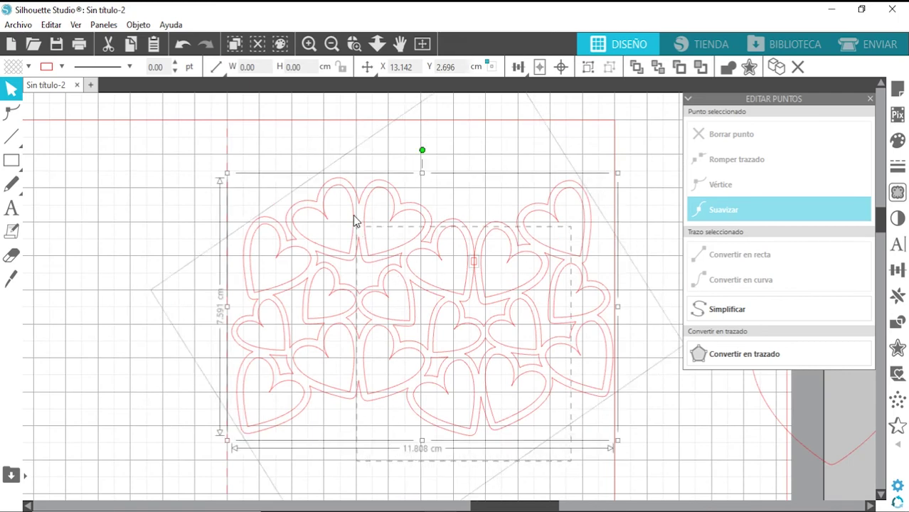
{"action": "right_click", "coordinate": [420, 221]}
{"action": "left_click", "coordinate": [457, 331]}
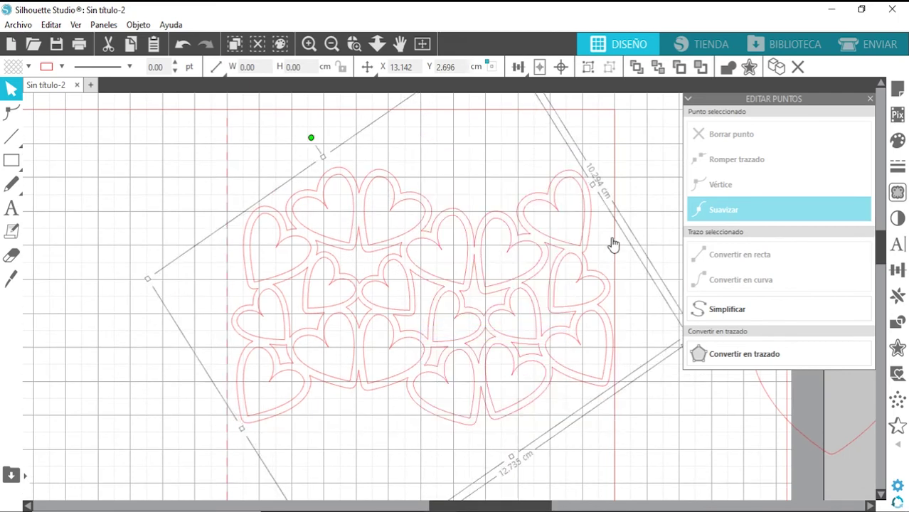
Duplicate the welded heart pattern and move the copy below the card
{"action": "left_click", "coordinate": [466, 195]}
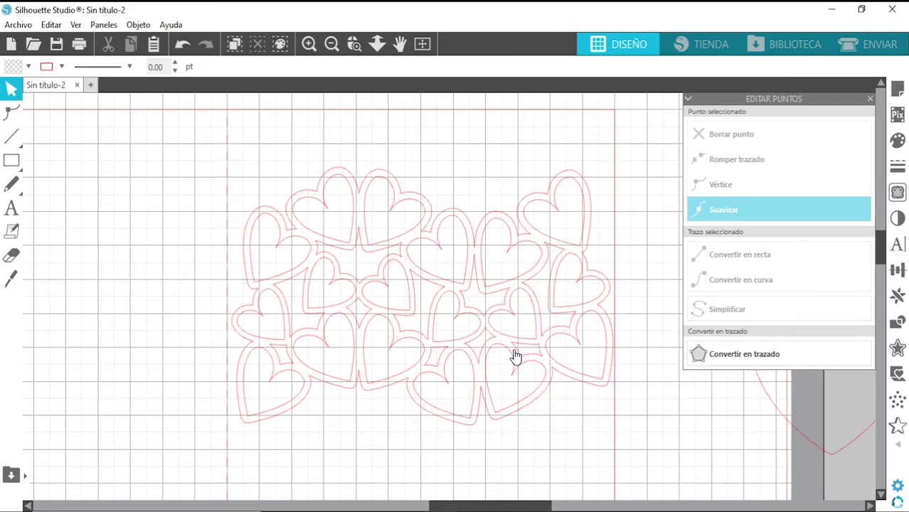
{"action": "left_click", "coordinate": [528, 414]}
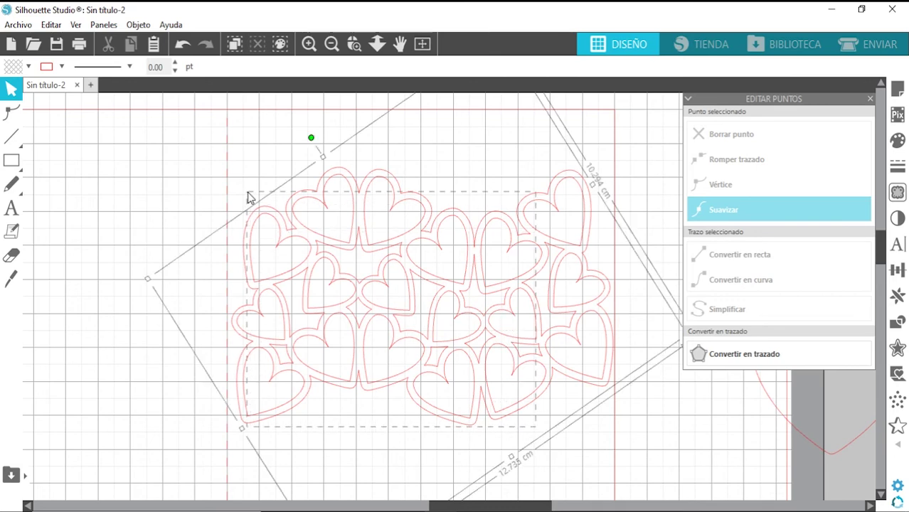
{"action": "right_click", "coordinate": [385, 223]}
{"action": "left_click", "coordinate": [426, 261]}
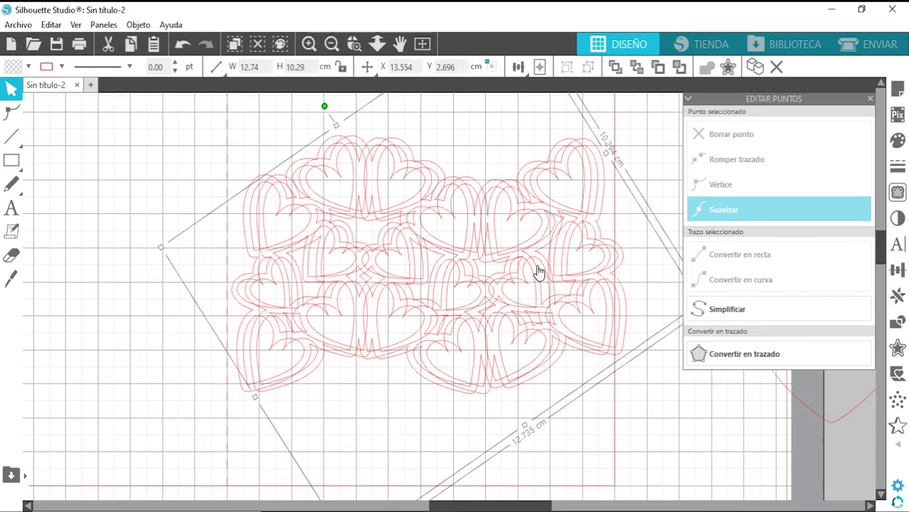
{"action": "left_click_drag", "start_coordinate": [538, 272], "coordinate": [539, 498]}
{"action": "left_click", "coordinate": [532, 442]}
Reposition the heart pattern on the card front to about X 13.081, Y 3.026 cm
{"action": "scroll", "coordinate": [532, 442], "scroll_direction": "up", "scroll_amount": 3}
{"action": "mouse_move", "coordinate": [581, 365]}
{"action": "left_mouse_down"}
{"action": "mouse_move", "coordinate": [562, 364]}
{"action": "mouse_move", "coordinate": [565, 372]}
{"action": "left_mouse_up"}
{"action": "scroll", "coordinate": [566, 374], "scroll_direction": "up", "scroll_amount": 3}
{"action": "scroll", "coordinate": [567, 374], "scroll_direction": "down", "scroll_amount": 3}
Try to weld the card rectangle with the compound heart pattern
{"action": "left_click", "coordinate": [634, 415]}
{"action": "left_click", "coordinate": [426, 237]}
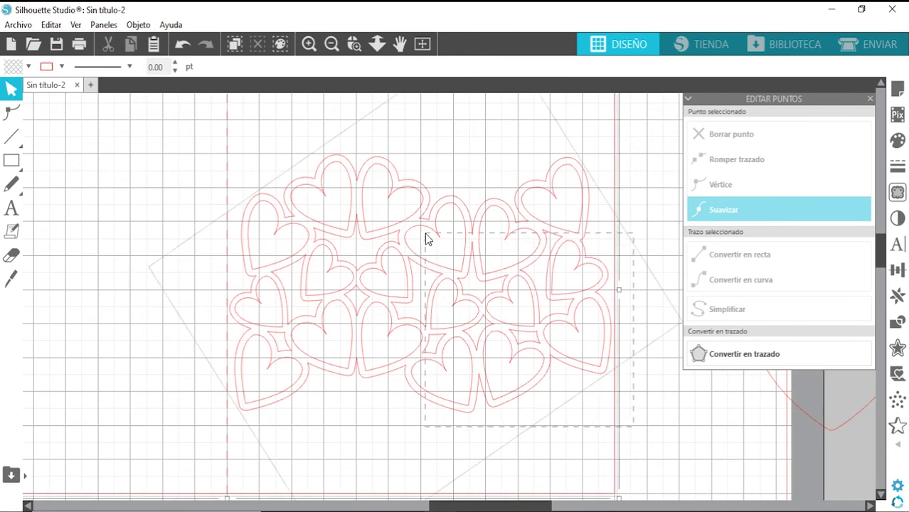
{"action": "right_click", "coordinate": [461, 262]}
{"action": "left_click", "coordinate": [502, 355]}
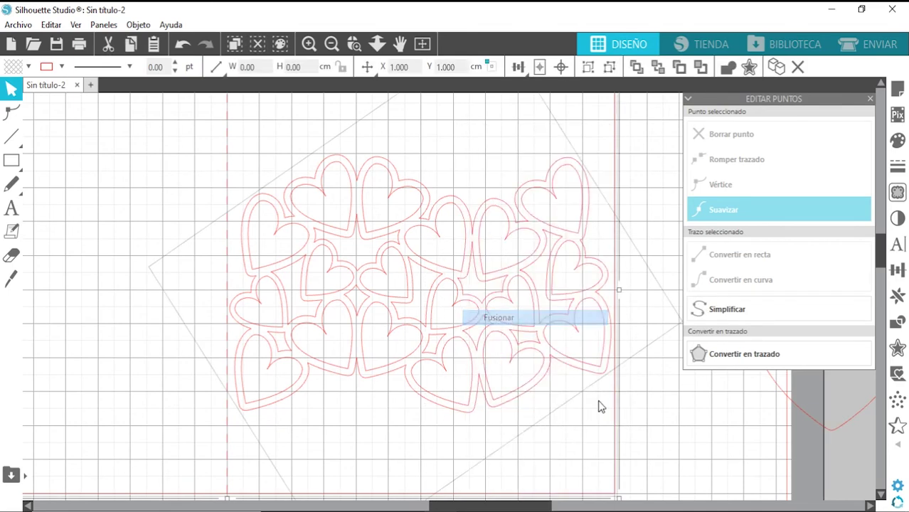
{"action": "left_click", "coordinate": [183, 46]}
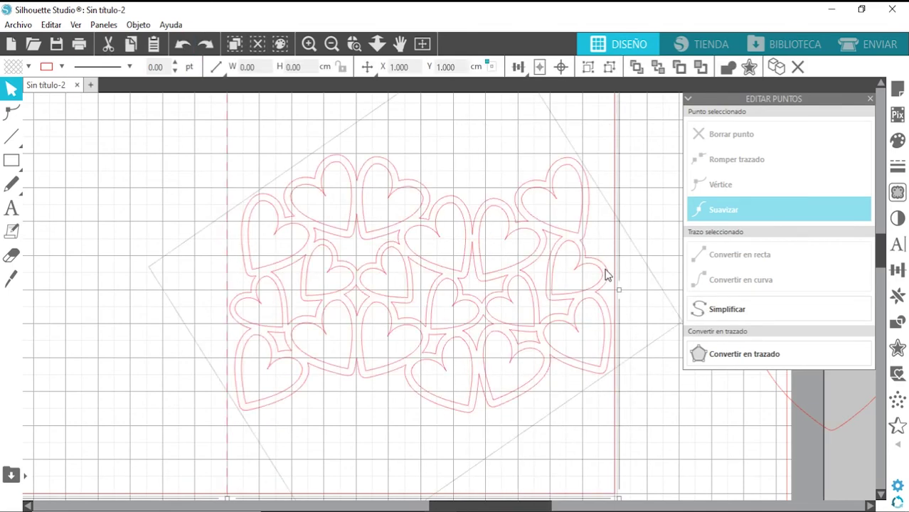
Release the compound path of the heart pattern on the card front
{"action": "right_click", "coordinate": [568, 347]}
{"action": "left_click", "coordinate": [558, 384]}
{"action": "left_click", "coordinate": [562, 365]}
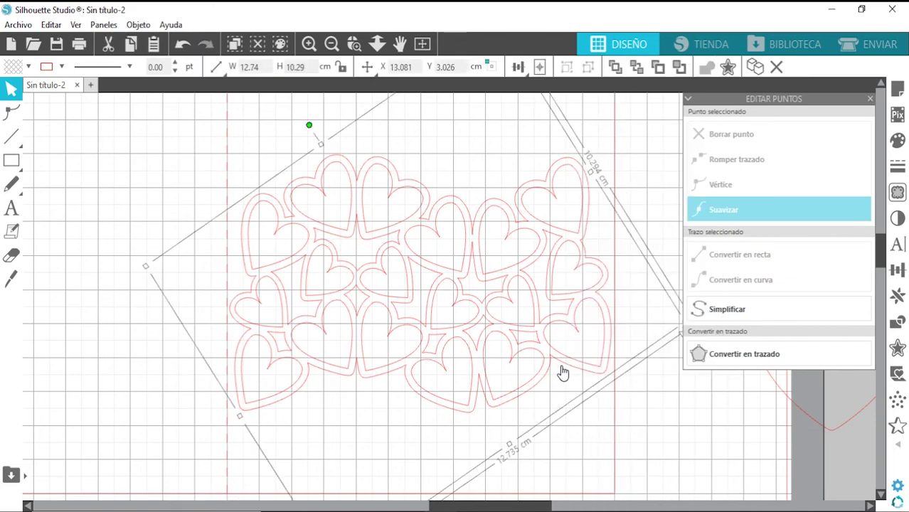
{"action": "right_click", "coordinate": [563, 364]}
{"action": "left_click", "coordinate": [594, 288]}
{"action": "left_click", "coordinate": [557, 408]}
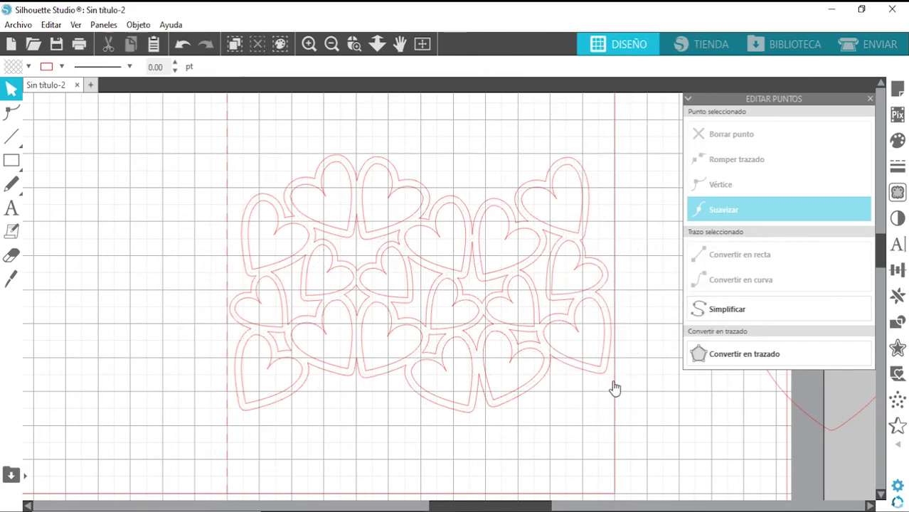
Select the heart pattern's outer outline together with the card and weld them
{"action": "left_click", "coordinate": [614, 381]}
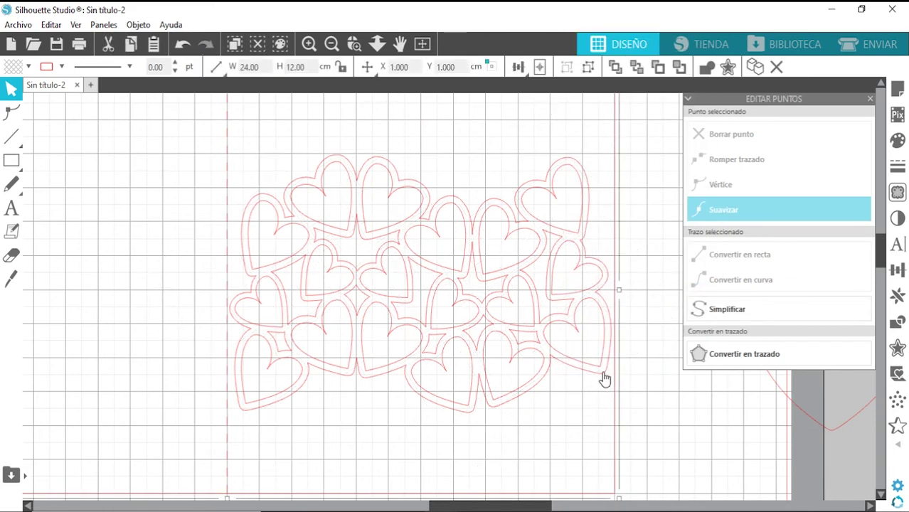
{"action": "left_click", "coordinate": [604, 379]}
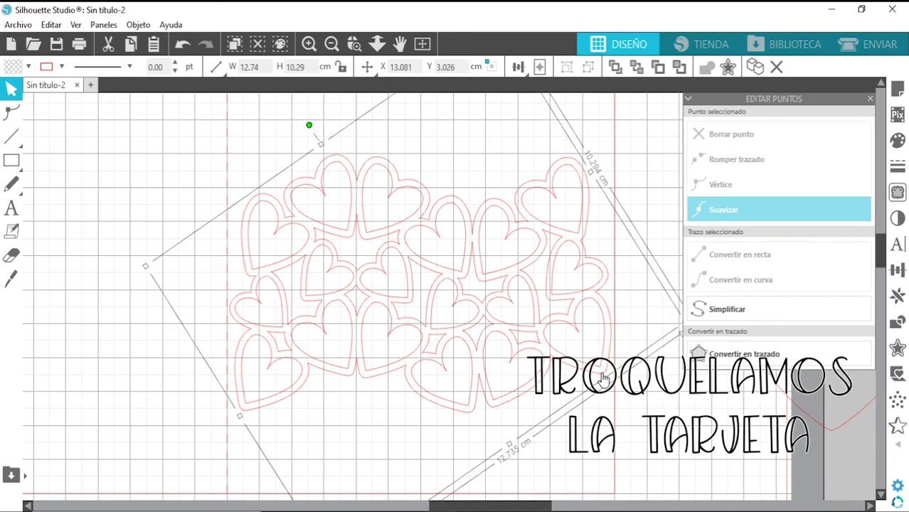
{"action": "key", "text": "ctrl+shift+e"}
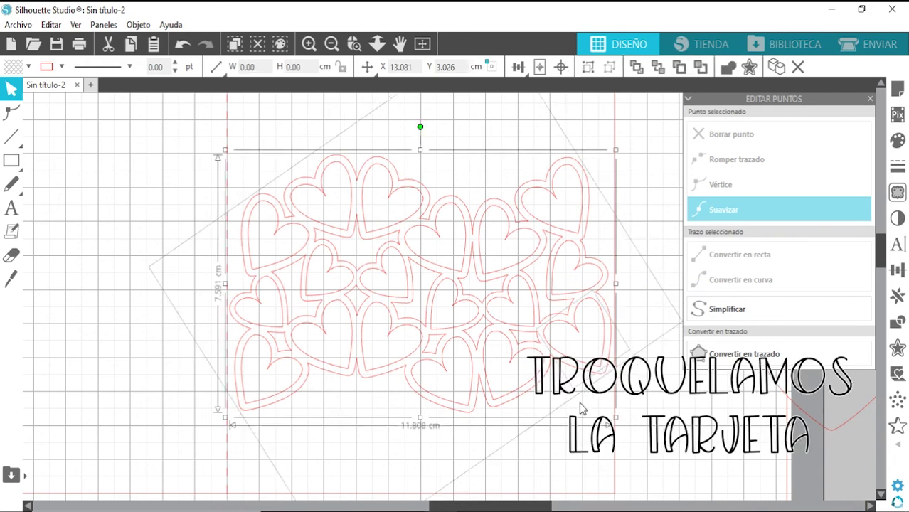
{"action": "left_click", "coordinate": [579, 404]}
{"action": "left_click", "coordinate": [604, 372]}
{"action": "right_click", "coordinate": [611, 438]}
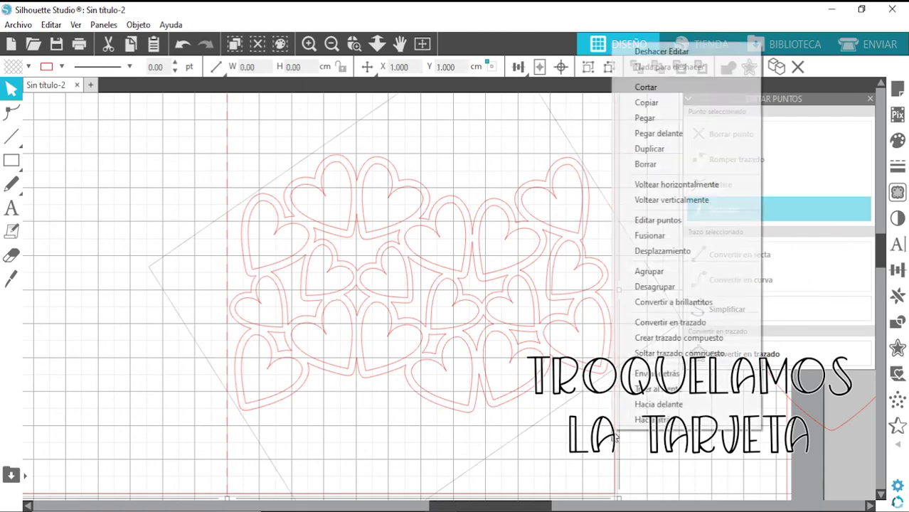
{"action": "left_click", "coordinate": [651, 236]}
Select the card with all the inner heart and gap shapes and make them a compound path
{"action": "scroll", "coordinate": [524, 374], "scroll_direction": "down", "scroll_amount": 1}
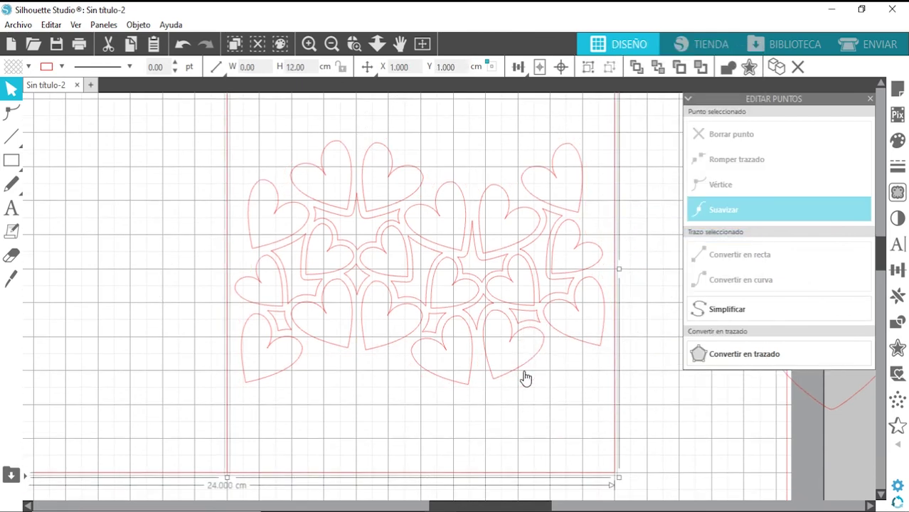
{"action": "scroll", "coordinate": [545, 402], "scroll_direction": "up", "scroll_amount": 1}
{"action": "scroll", "coordinate": [625, 482], "scroll_direction": "down", "scroll_amount": 1}
{"action": "left_click_drag", "start_coordinate": [638, 499], "coordinate": [266, 118]}
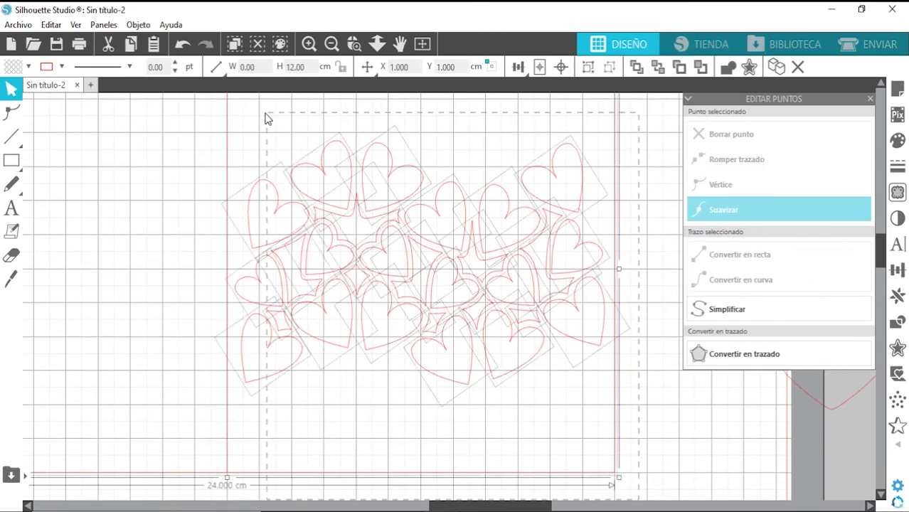
{"action": "right_click", "coordinate": [257, 124]}
{"action": "left_click", "coordinate": [304, 398]}
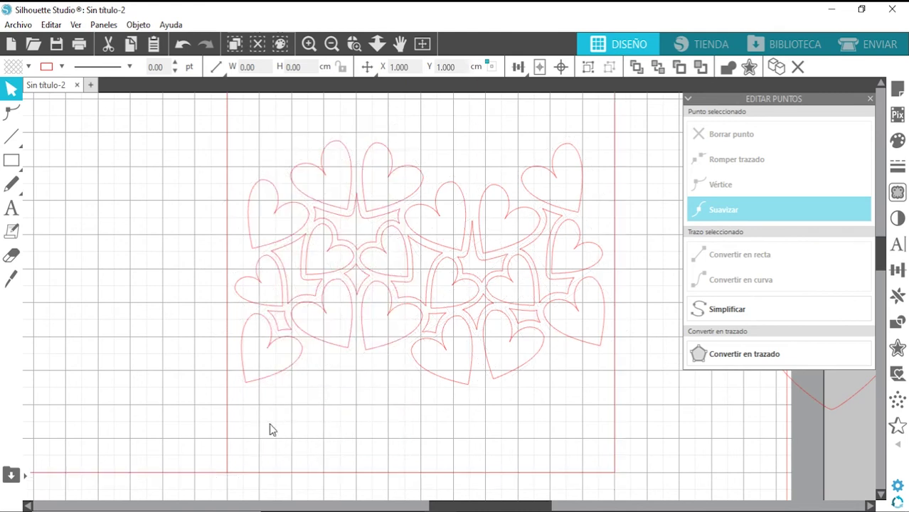
Give the card's central fold line a dashed line style
{"action": "left_click", "coordinate": [232, 422]}
{"action": "left_click", "coordinate": [232, 422]}
{"action": "left_click", "coordinate": [98, 71]}
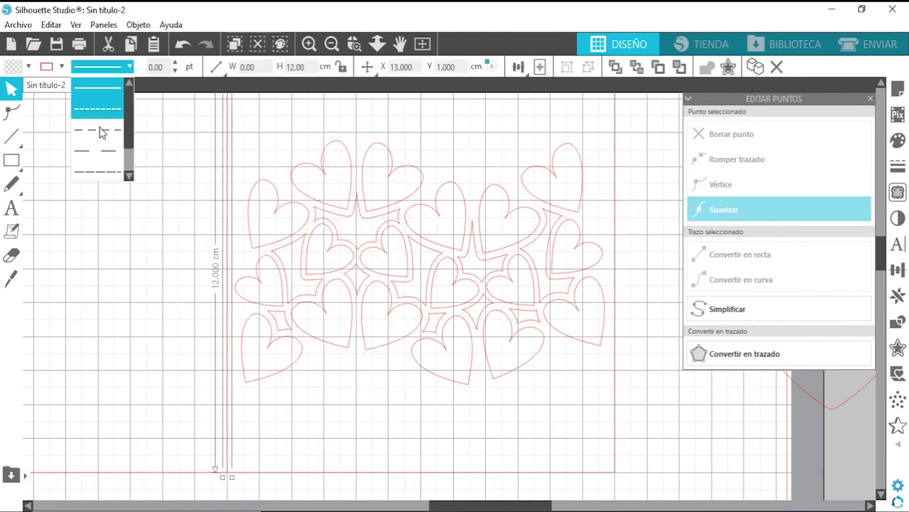
{"action": "left_click", "coordinate": [98, 122]}
{"action": "left_click", "coordinate": [331, 429]}
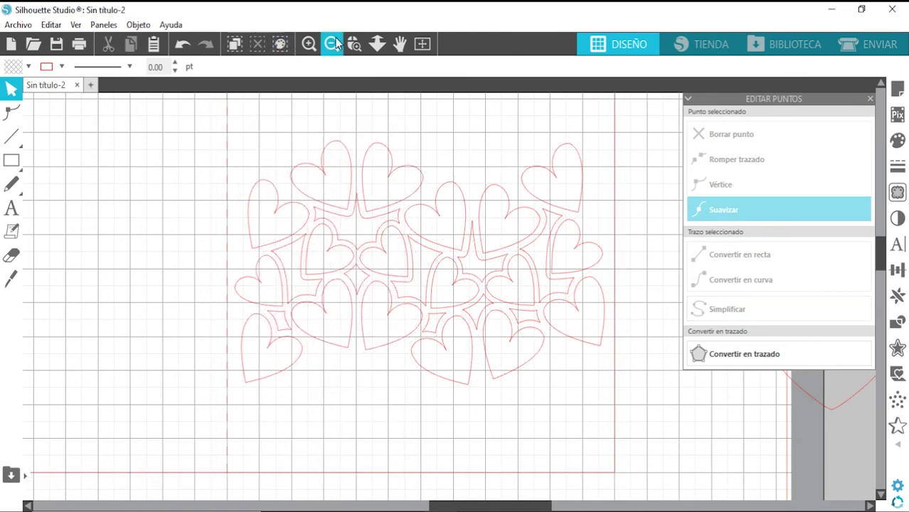
Fill the die-cut card with white
{"action": "left_click", "coordinate": [333, 44]}
{"action": "scroll", "coordinate": [498, 396], "scroll_direction": "down", "scroll_amount": 1}
{"action": "left_click", "coordinate": [569, 393]}
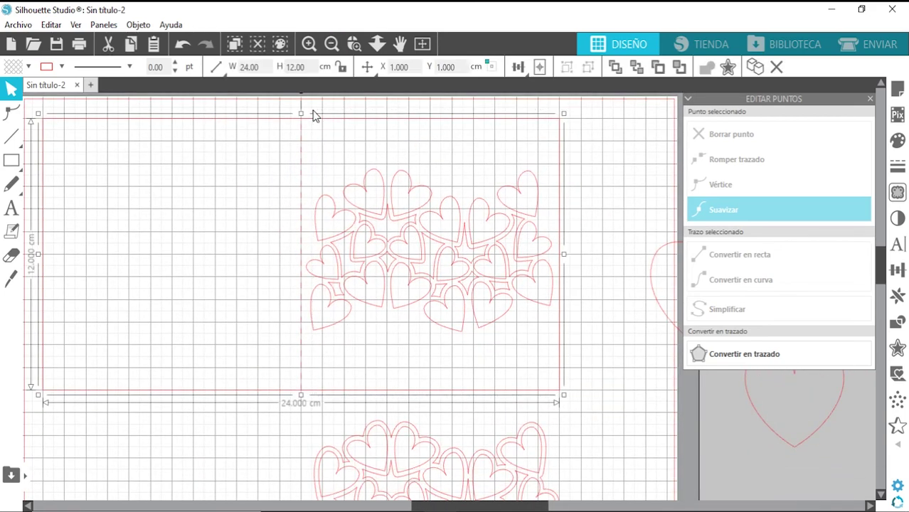
{"action": "left_click", "coordinate": [896, 141]}
{"action": "left_click", "coordinate": [716, 195]}
{"action": "scroll", "coordinate": [589, 315], "scroll_direction": "down", "scroll_amount": 1}
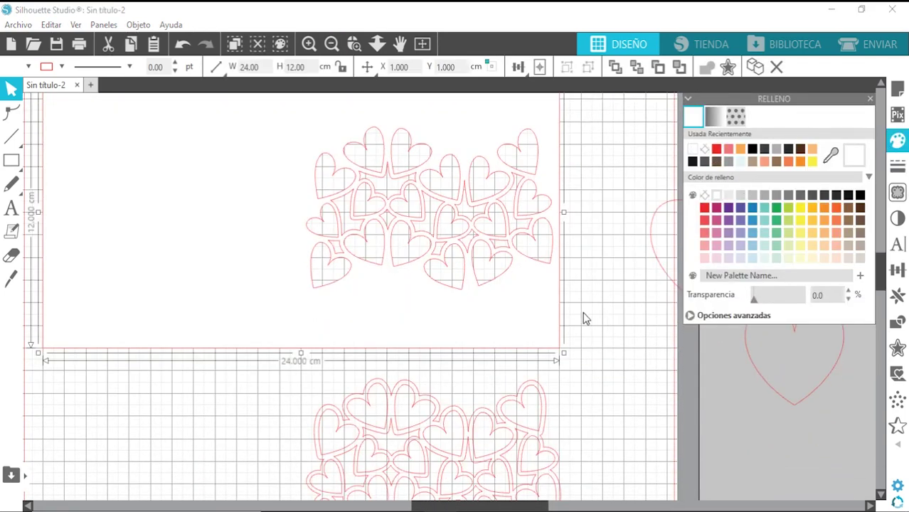
Send the white card to the back and group it with the fold line
{"action": "right_click", "coordinate": [529, 302]}
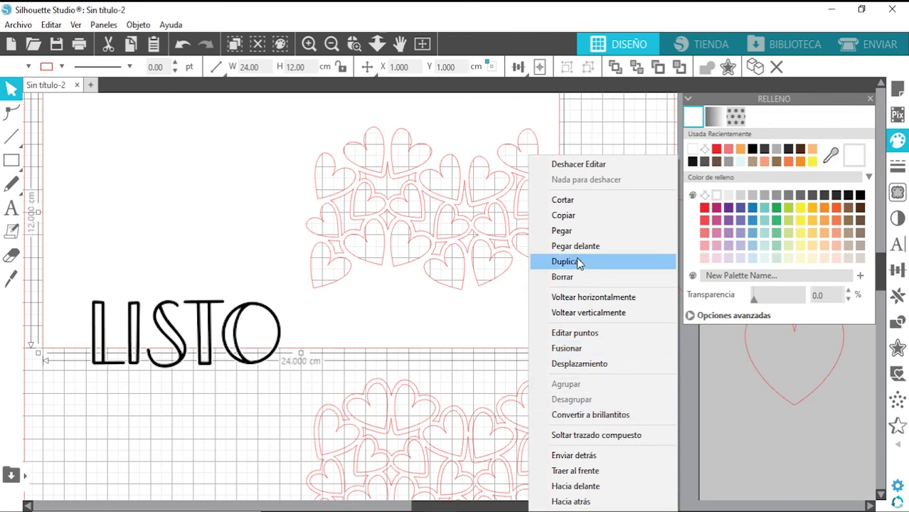
{"action": "left_click", "coordinate": [580, 454]}
{"action": "left_click_drag", "start_coordinate": [572, 302], "coordinate": [194, 209]}
{"action": "right_click", "coordinate": [246, 233]}
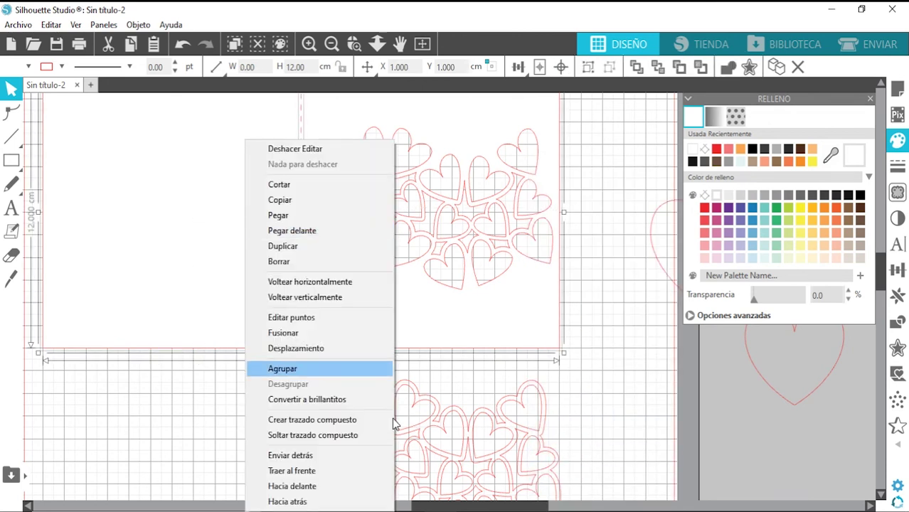
{"action": "left_click", "coordinate": [277, 368]}
Fill the copied heart pattern below the card with red and bring it to the front
{"action": "scroll", "coordinate": [483, 356], "scroll_direction": "down", "scroll_amount": 3}
{"action": "left_click", "coordinate": [577, 455]}
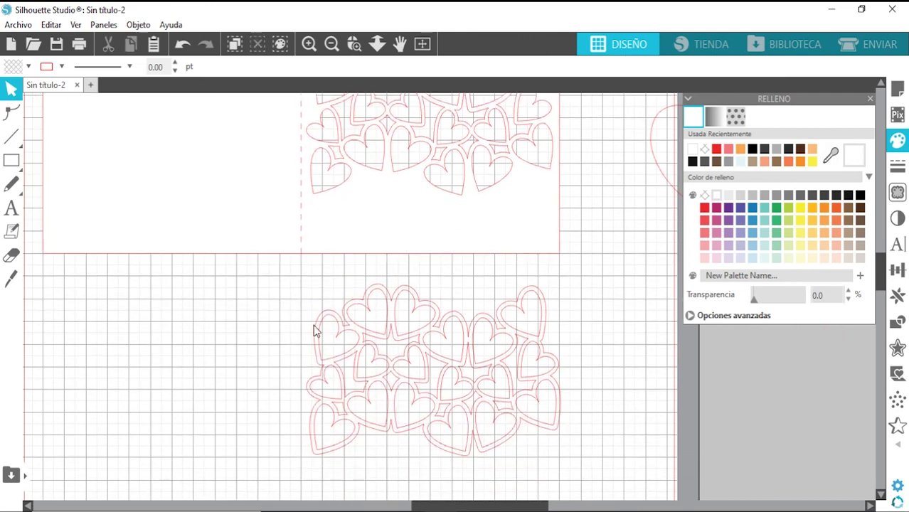
{"action": "left_click", "coordinate": [314, 331]}
{"action": "left_click", "coordinate": [720, 149]}
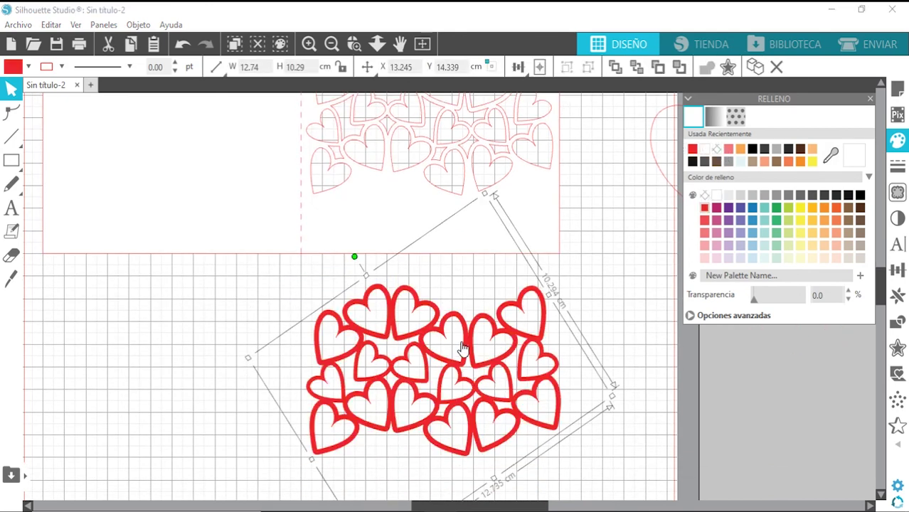
{"action": "left_click_drag", "start_coordinate": [462, 349], "coordinate": [436, 336]}
{"action": "right_click", "coordinate": [436, 337]}
{"action": "left_click", "coordinate": [466, 457]}
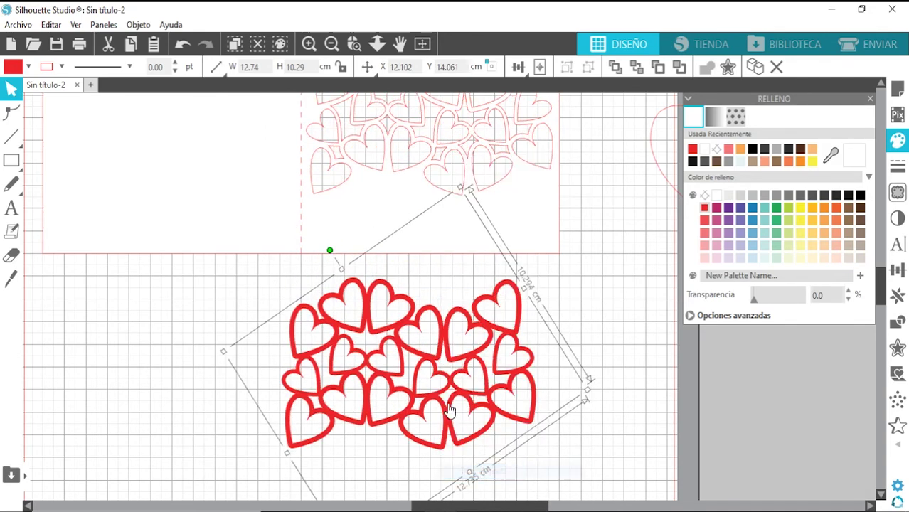
Move the red heart pattern over the heart cutouts on the card front, at about X 13.101, Y 3.026 cm
{"action": "scroll", "coordinate": [450, 411], "scroll_direction": "up", "scroll_amount": 1}
{"action": "left_click_drag", "start_coordinate": [450, 410], "coordinate": [471, 159]}
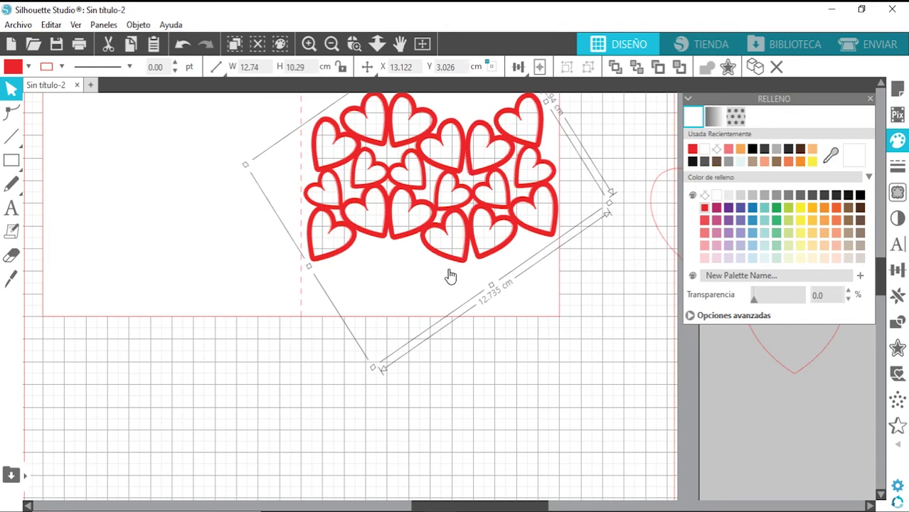
{"action": "scroll", "coordinate": [450, 276], "scroll_direction": "up", "scroll_amount": 2}
{"action": "left_click", "coordinate": [310, 47]}
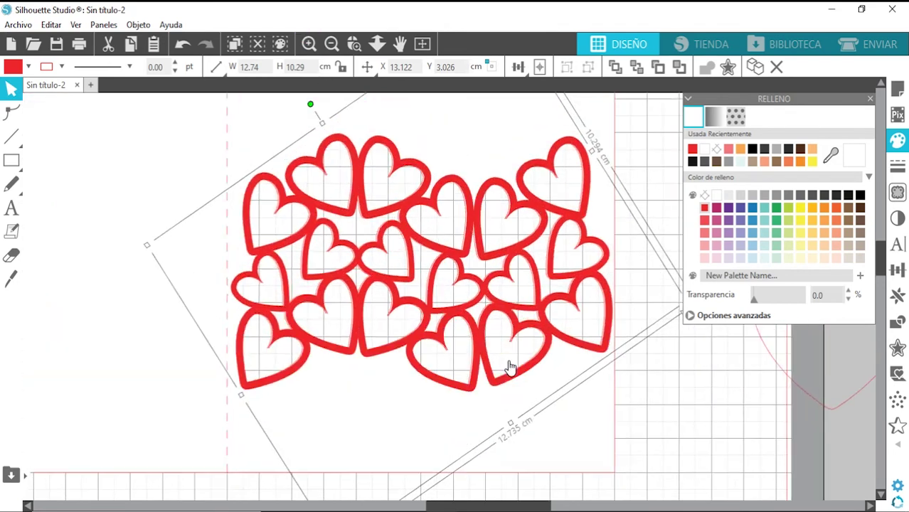
{"action": "left_click_drag", "start_coordinate": [462, 262], "coordinate": [461, 262]}
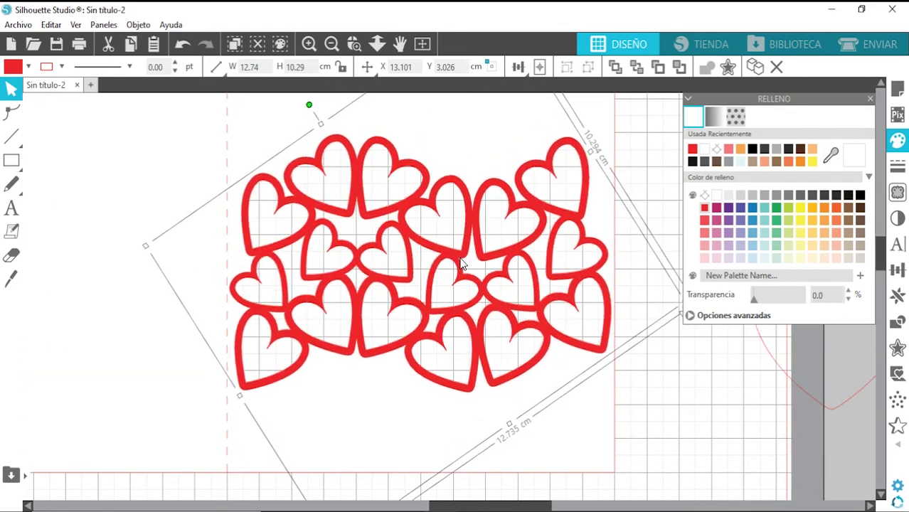
Add the text "Valentine" below the card front
{"action": "scroll", "coordinate": [665, 400], "scroll_direction": "down", "scroll_amount": 1}
{"action": "left_click", "coordinate": [666, 405]}
{"action": "scroll", "coordinate": [569, 448], "scroll_direction": "down", "scroll_amount": 1}
{"action": "scroll", "coordinate": [513, 470], "scroll_direction": "up", "scroll_amount": 3}
{"action": "scroll", "coordinate": [540, 451], "scroll_direction": "down", "scroll_amount": 3}
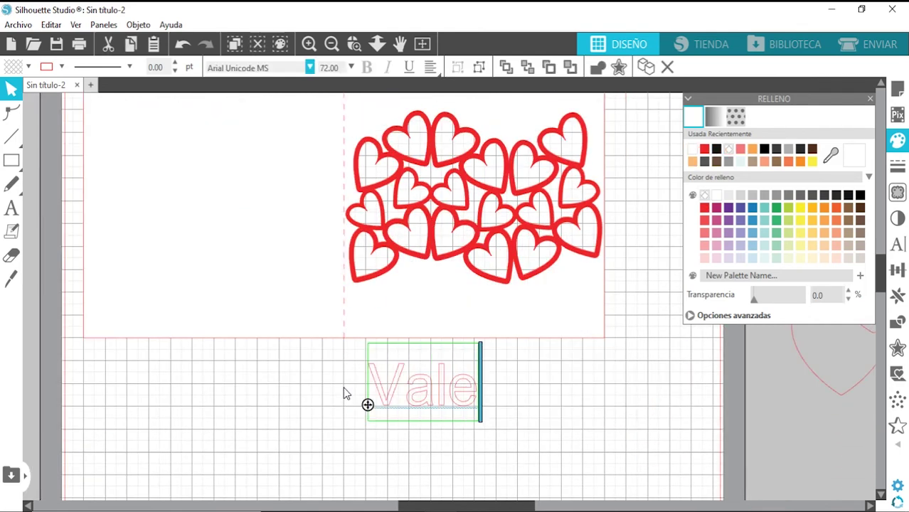
{"action": "type", "text": "ntine"}
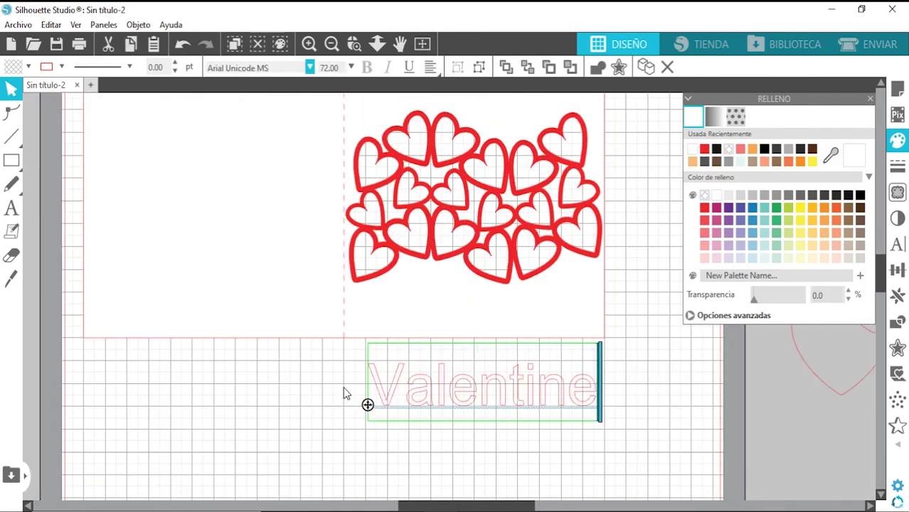
Try the Albertho font on the Valentine text
{"action": "left_click_drag", "start_coordinate": [598, 402], "coordinate": [324, 389]}
{"action": "left_click", "coordinate": [310, 67]}
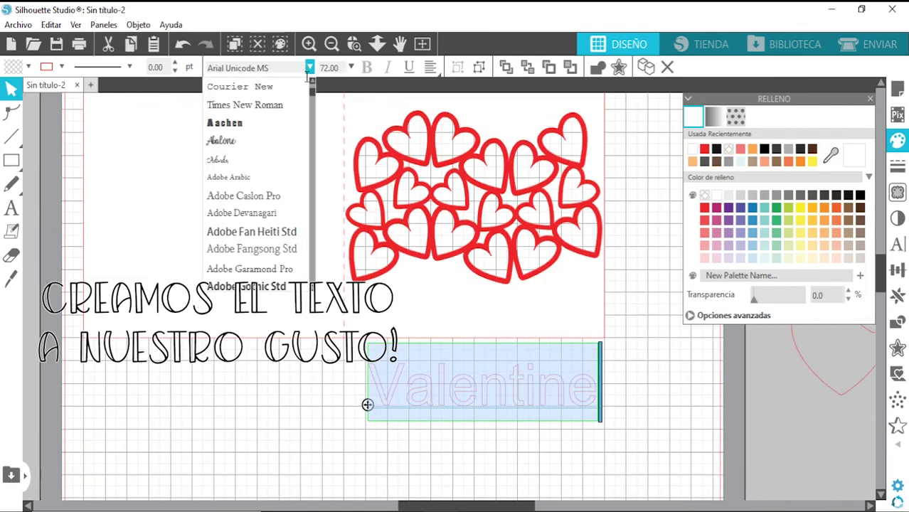
{"action": "scroll", "coordinate": [290, 263], "scroll_direction": "down", "scroll_amount": 3}
{"action": "scroll", "coordinate": [290, 264], "scroll_direction": "down", "scroll_amount": 5}
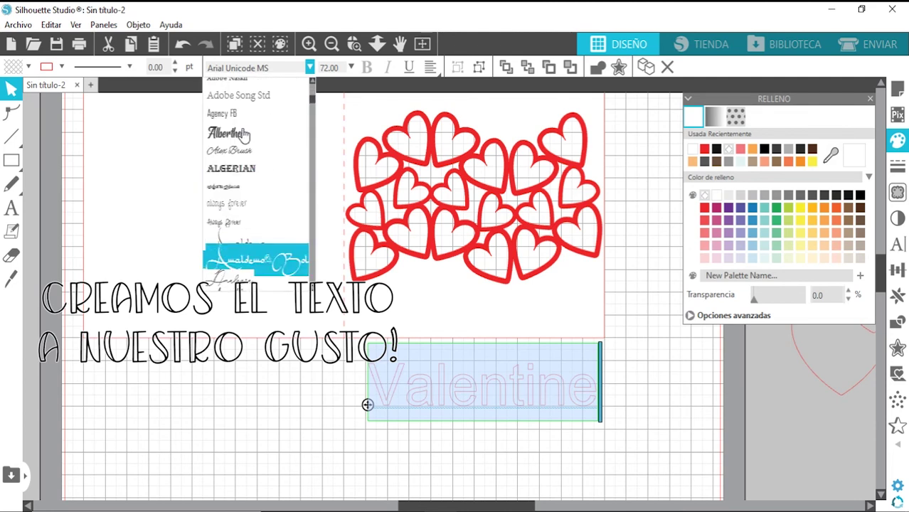
{"action": "left_click", "coordinate": [236, 140]}
{"action": "left_click", "coordinate": [631, 428]}
{"action": "left_click", "coordinate": [454, 418]}
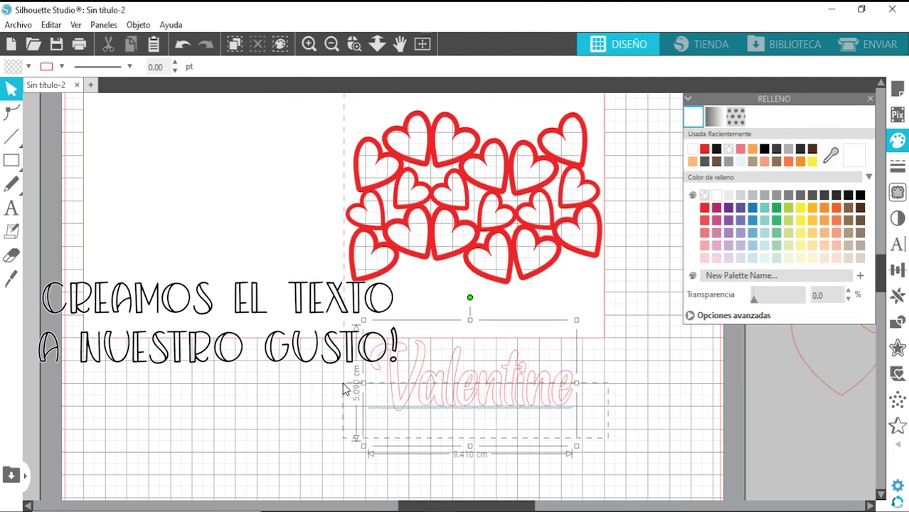
Try the Yessy and Yellowtail fonts on the Valentine text
{"action": "right_click", "coordinate": [353, 389]}
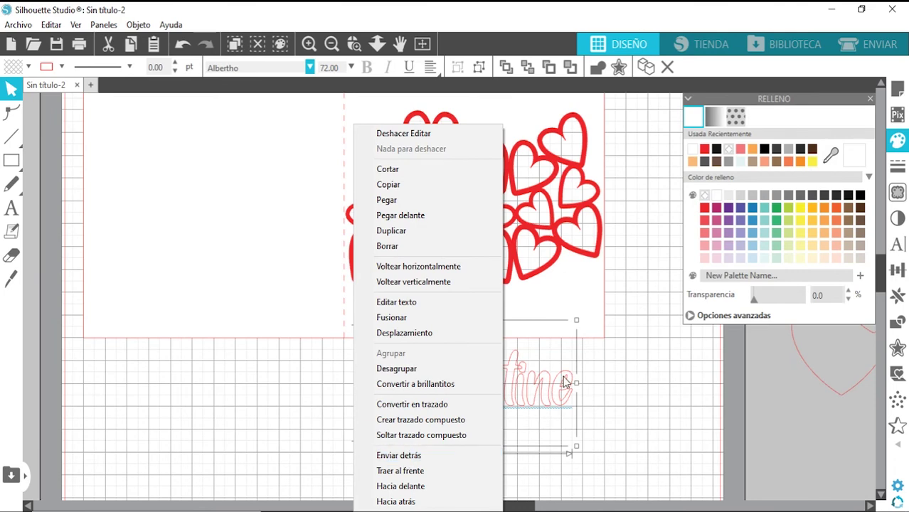
{"action": "double_click", "coordinate": [564, 382]}
{"action": "key", "text": "ctrl+a"}
{"action": "left_click", "coordinate": [310, 67]}
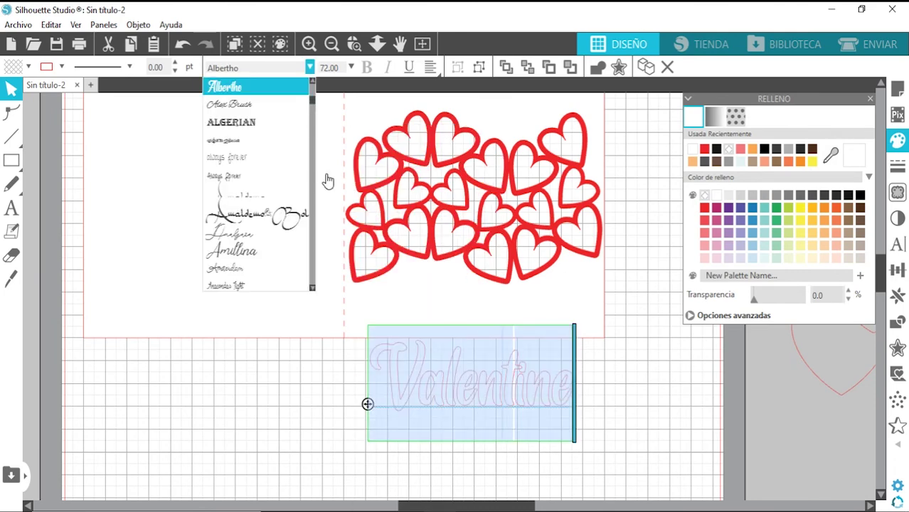
{"action": "left_click_drag", "start_coordinate": [311, 107], "coordinate": [310, 295]}
{"action": "scroll", "coordinate": [311, 295], "scroll_direction": "down", "scroll_amount": 10}
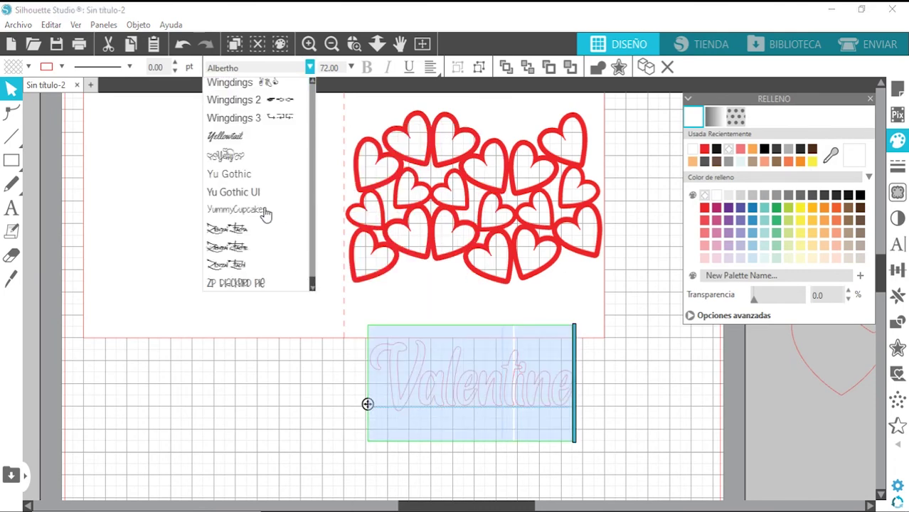
{"action": "scroll", "coordinate": [265, 209], "scroll_direction": "up", "scroll_amount": 1}
{"action": "left_click", "coordinate": [264, 213]}
{"action": "left_click", "coordinate": [310, 67]}
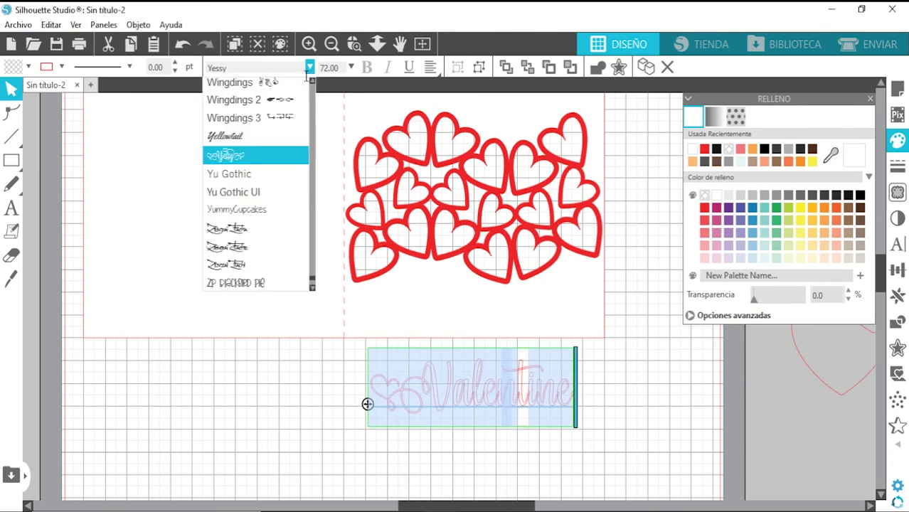
{"action": "scroll", "coordinate": [274, 142], "scroll_direction": "up", "scroll_amount": 1}
{"action": "left_click", "coordinate": [267, 157]}
Set the font of the Valentine text to Walnut Moth
{"action": "left_click", "coordinate": [310, 66]}
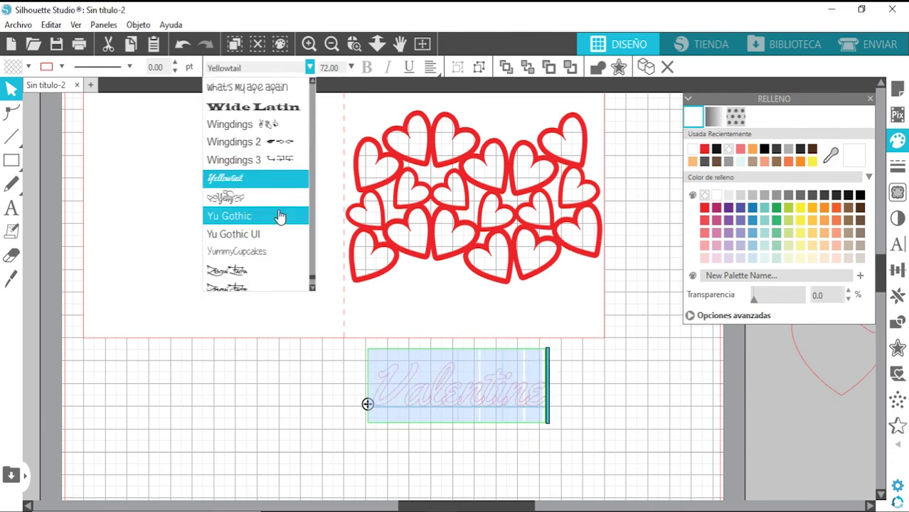
{"action": "scroll", "coordinate": [265, 224], "scroll_direction": "up", "scroll_amount": 4}
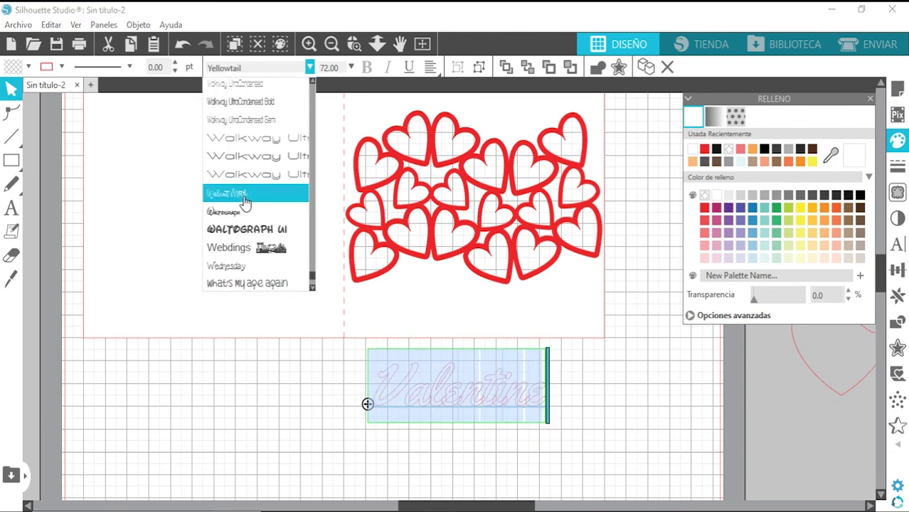
{"action": "left_click", "coordinate": [245, 200]}
{"action": "left_click", "coordinate": [493, 426]}
{"action": "left_click", "coordinate": [502, 405]}
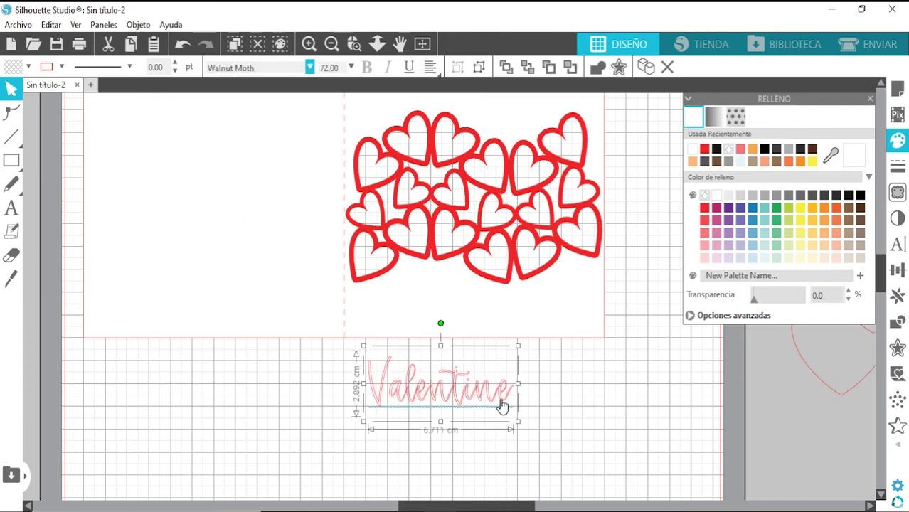
Weld the overlapping letters of the Valentine text into joined outlines
{"action": "left_click_drag", "start_coordinate": [502, 406], "coordinate": [309, 392]}
{"action": "right_click", "coordinate": [441, 384]}
{"action": "left_click", "coordinate": [476, 317]}
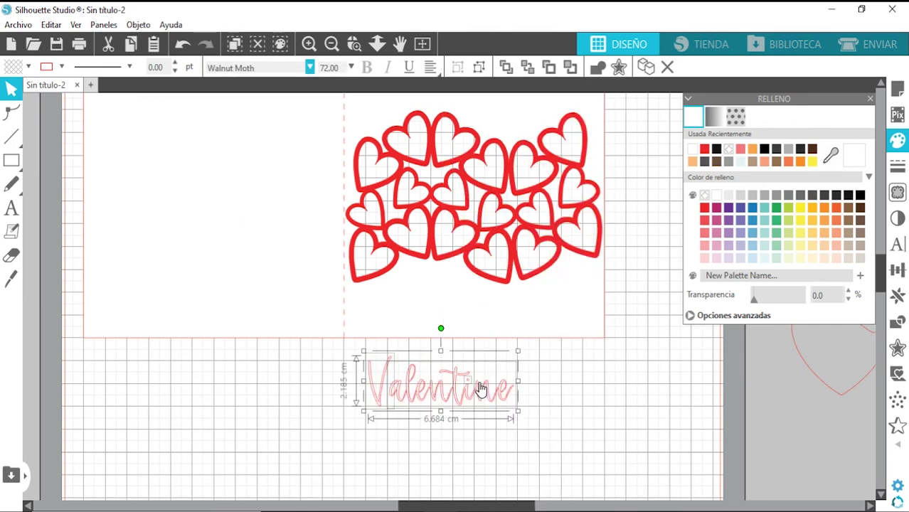
Thicken the Valentine lettering with a rounded 0.010 cm outward offset and delete the original letter shapes
{"action": "left_click", "coordinate": [896, 349]}
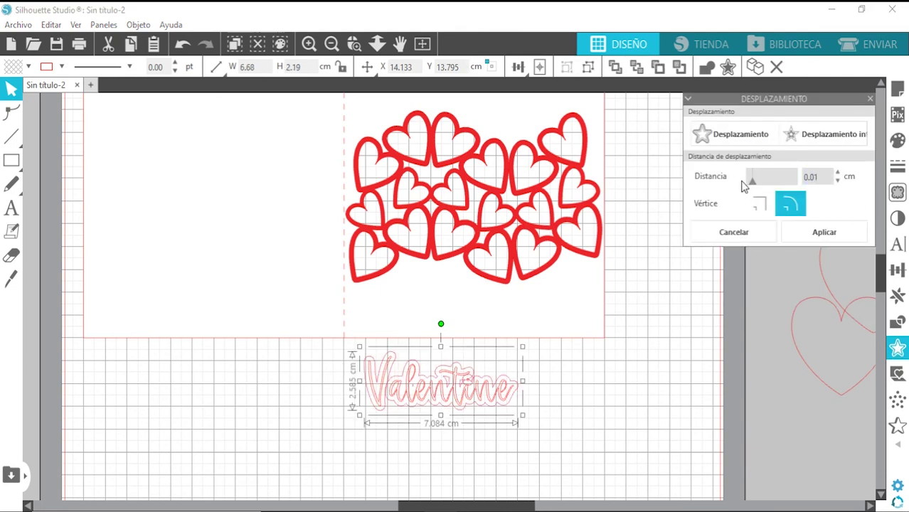
{"action": "left_click_drag", "start_coordinate": [744, 187], "coordinate": [741, 186]}
{"action": "left_click_drag", "start_coordinate": [444, 386], "coordinate": [181, 392]}
{"action": "left_click", "coordinate": [411, 420]}
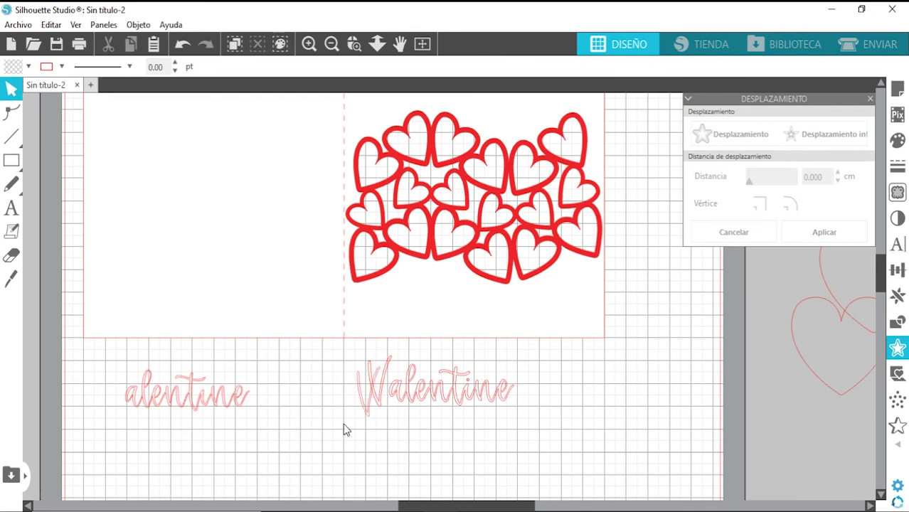
{"action": "left_click", "coordinate": [276, 437]}
{"action": "key", "text": "Delete"}
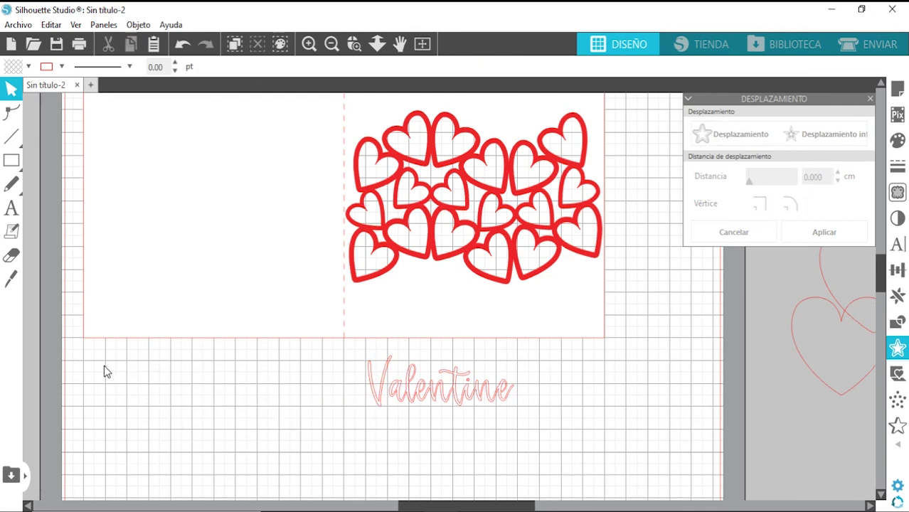
Offset the dot of the i outward by 0.010 cm and delete the original dot
{"action": "left_click", "coordinate": [308, 44]}
{"action": "scroll", "coordinate": [507, 416], "scroll_direction": "down", "scroll_amount": 3}
{"action": "left_click", "coordinate": [492, 349]}
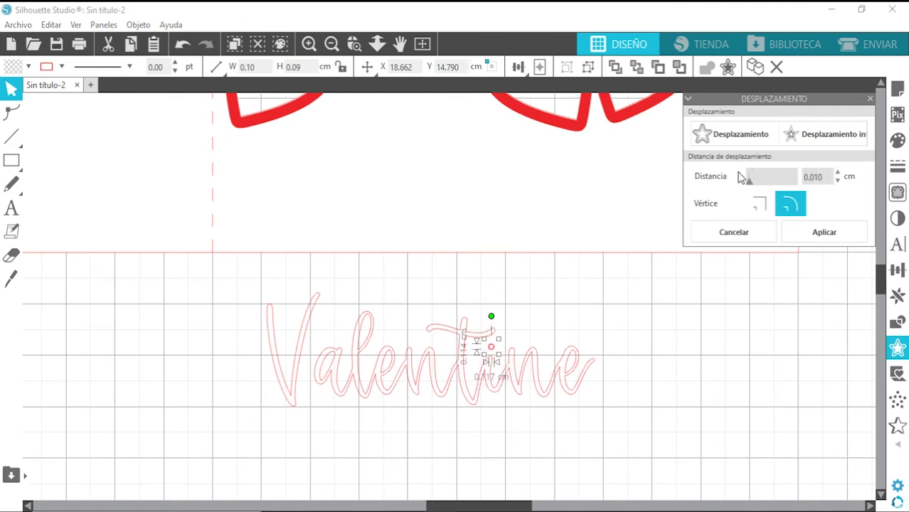
{"action": "left_click_drag", "start_coordinate": [490, 347], "coordinate": [580, 347]}
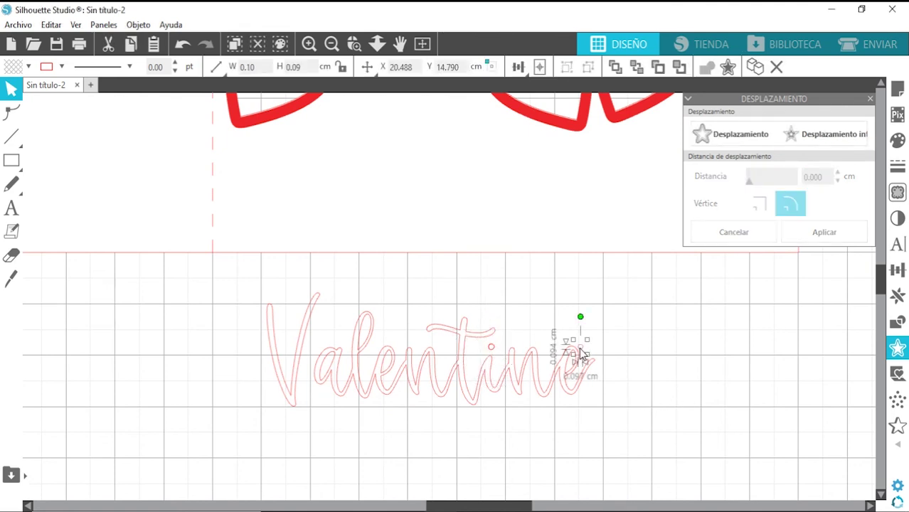
{"action": "key", "text": "Delete"}
Group the Valentine lettering and move it onto the card front below the hearts, at about X 17.772, Y 10.617 cm
{"action": "left_click", "coordinate": [335, 45]}
{"action": "scroll", "coordinate": [475, 368], "scroll_direction": "up", "scroll_amount": 3}
{"action": "scroll", "coordinate": [498, 399], "scroll_direction": "down", "scroll_amount": 1}
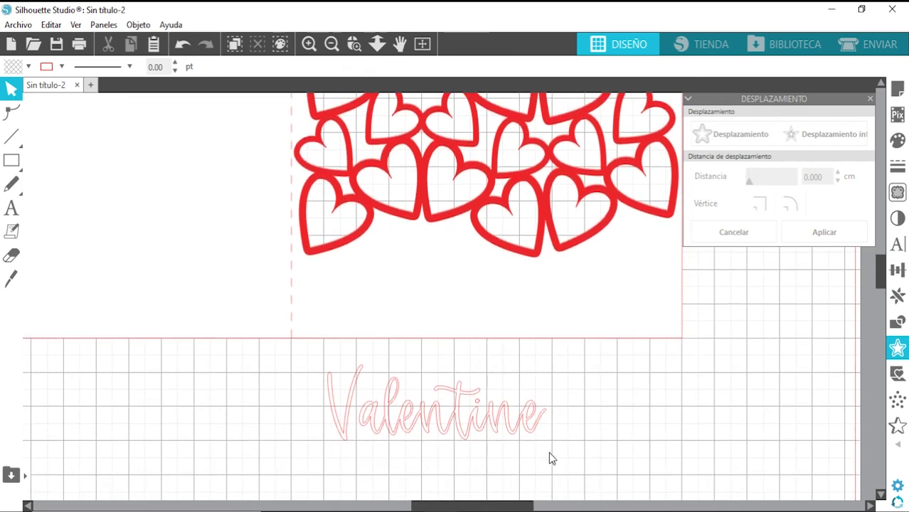
{"action": "left_click_drag", "start_coordinate": [550, 453], "coordinate": [373, 366]}
{"action": "right_click", "coordinate": [489, 432]}
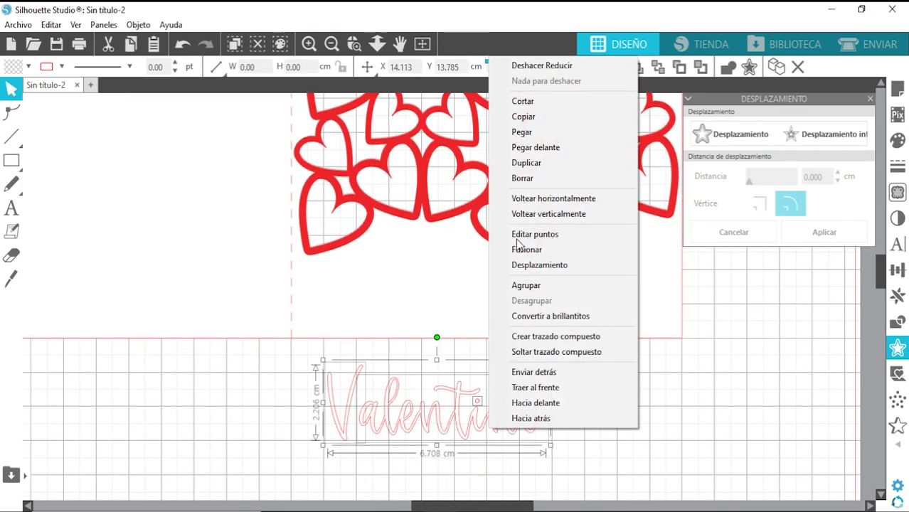
{"action": "left_click", "coordinate": [528, 285]}
{"action": "left_click_drag", "start_coordinate": [516, 418], "coordinate": [635, 310]}
{"action": "left_click", "coordinate": [634, 309]}
{"action": "left_click", "coordinate": [897, 141]}
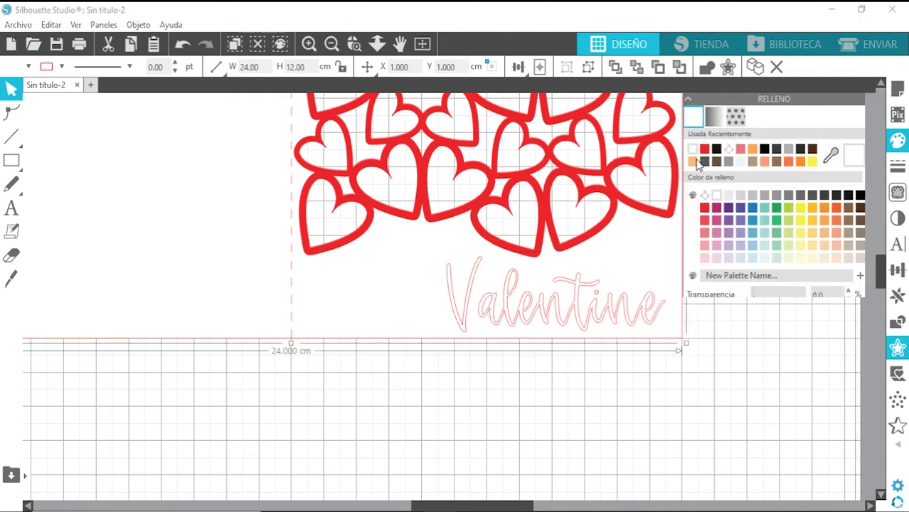
{"action": "left_click", "coordinate": [719, 162]}
{"action": "left_click", "coordinate": [182, 47]}
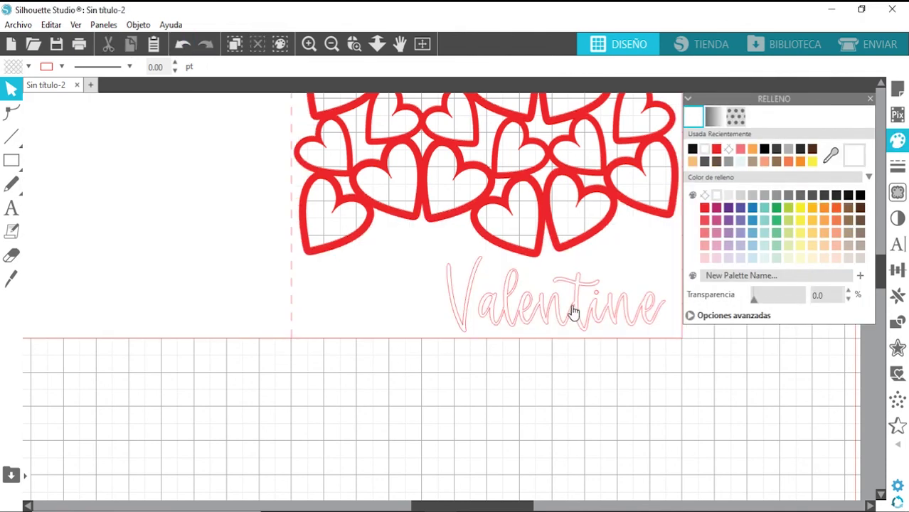
Fill the Valentine lettering with black
{"action": "left_click", "coordinate": [585, 291]}
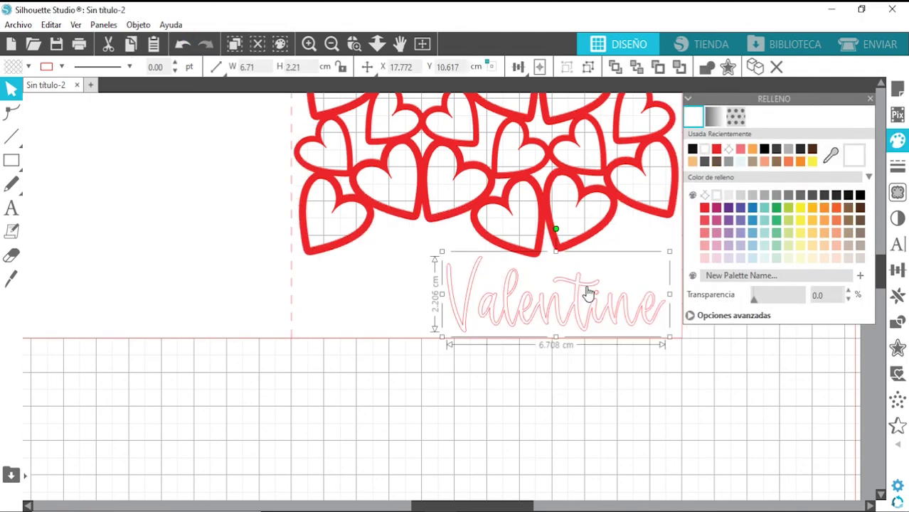
{"action": "left_click", "coordinate": [693, 149]}
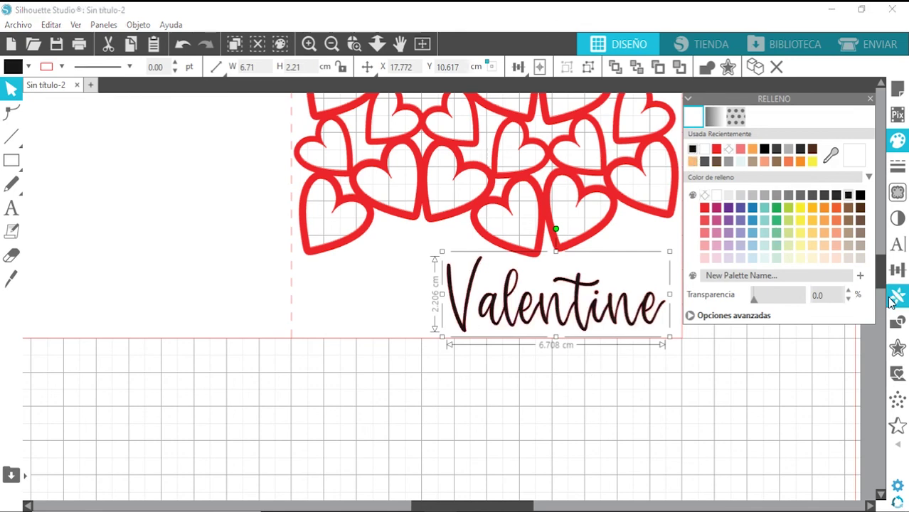
Move the black Valentine lettering down to the card's lower edge, at about X 15.810, Y 12.763 cm
{"action": "scroll", "coordinate": [410, 262], "scroll_direction": "down", "scroll_amount": 2}
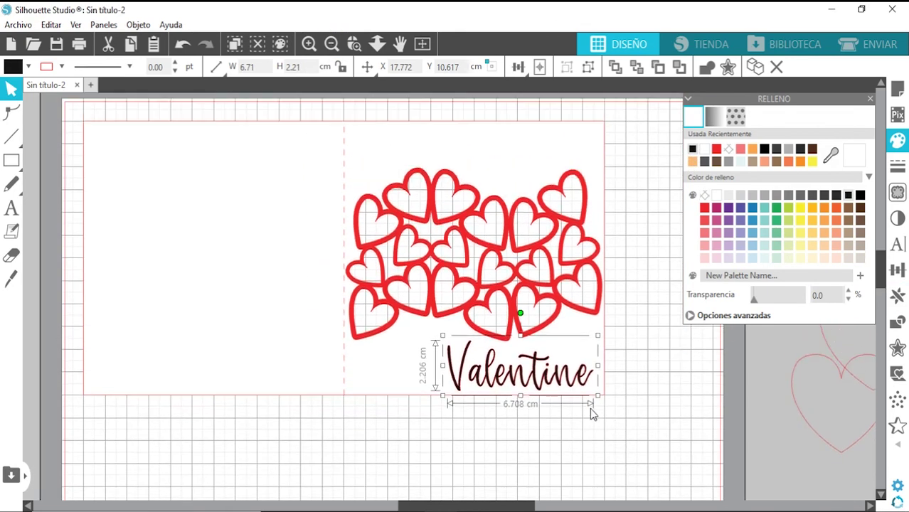
{"action": "left_click_drag", "start_coordinate": [529, 350], "coordinate": [514, 438]}
{"action": "right_click", "coordinate": [493, 393]}
{"action": "left_click", "coordinate": [543, 375]}
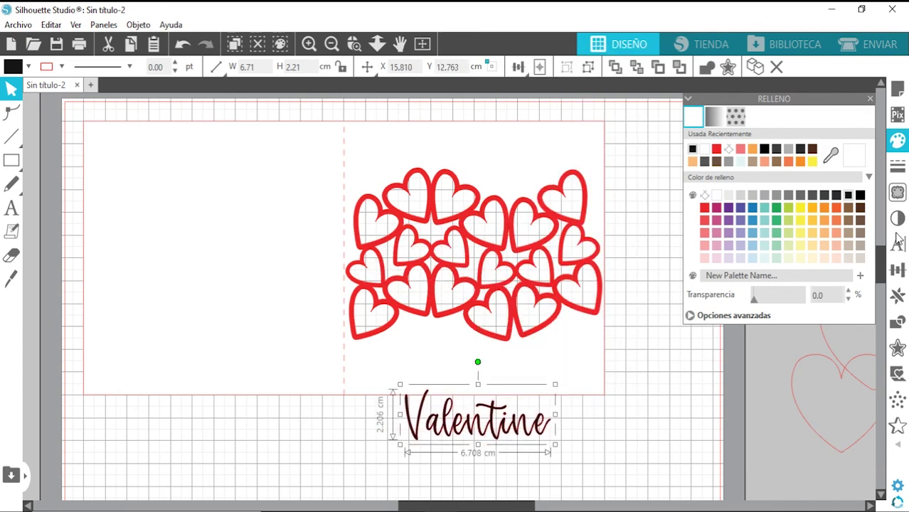
Create an offset outline around the black Valentine lettering and fill it with white
{"action": "left_click", "coordinate": [898, 359]}
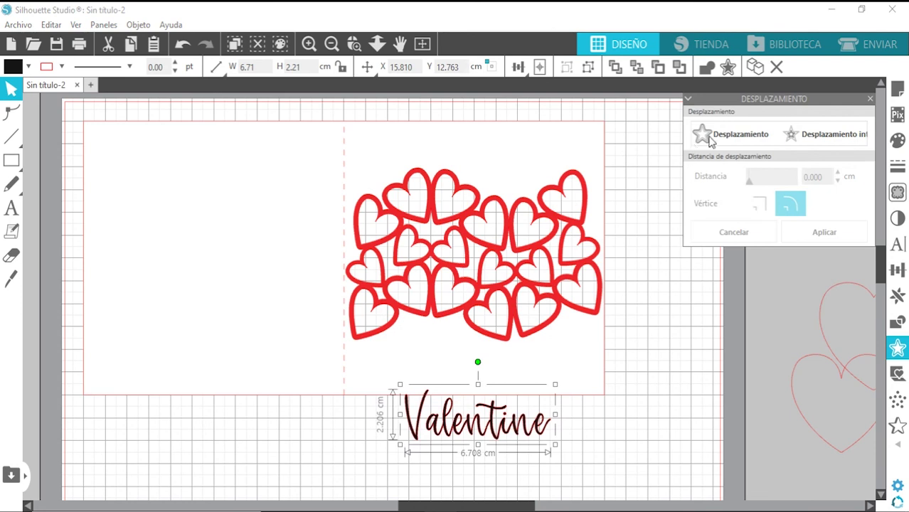
{"action": "left_click", "coordinate": [577, 459]}
{"action": "left_click", "coordinate": [510, 444]}
{"action": "left_click", "coordinate": [898, 193]}
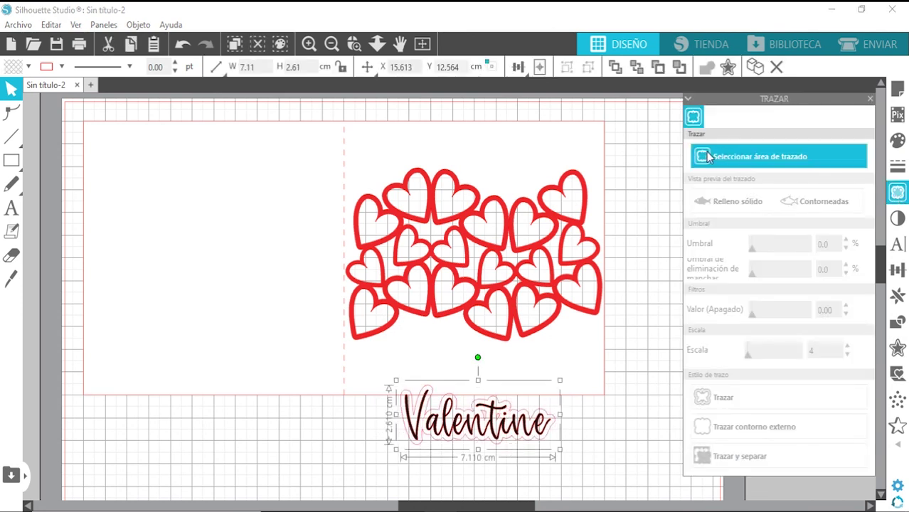
{"action": "left_click", "coordinate": [898, 142]}
Group the lettering with its white outline and move it over the middle of the heart pattern, at about X 15.644, Y 4.499 cm
{"action": "left_click", "coordinate": [494, 437], "text": "shift"}
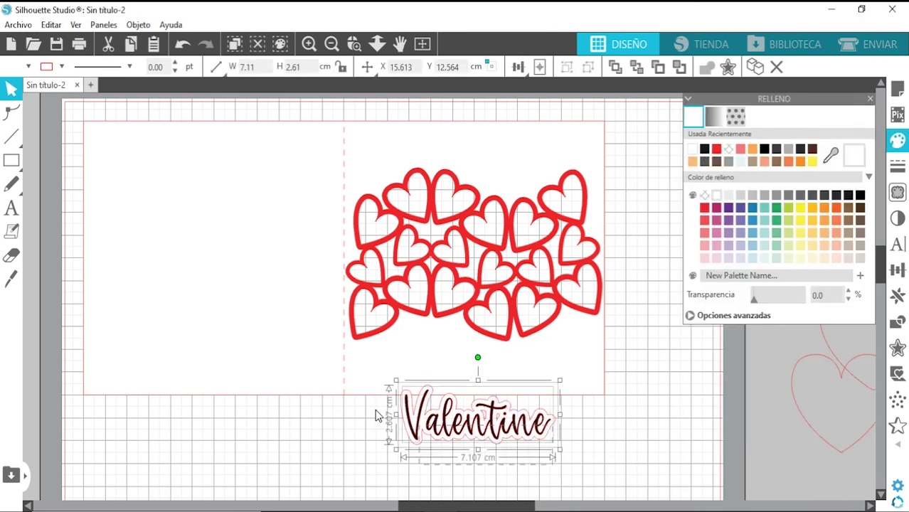
{"action": "right_click", "coordinate": [374, 409]}
{"action": "left_click", "coordinate": [431, 251]}
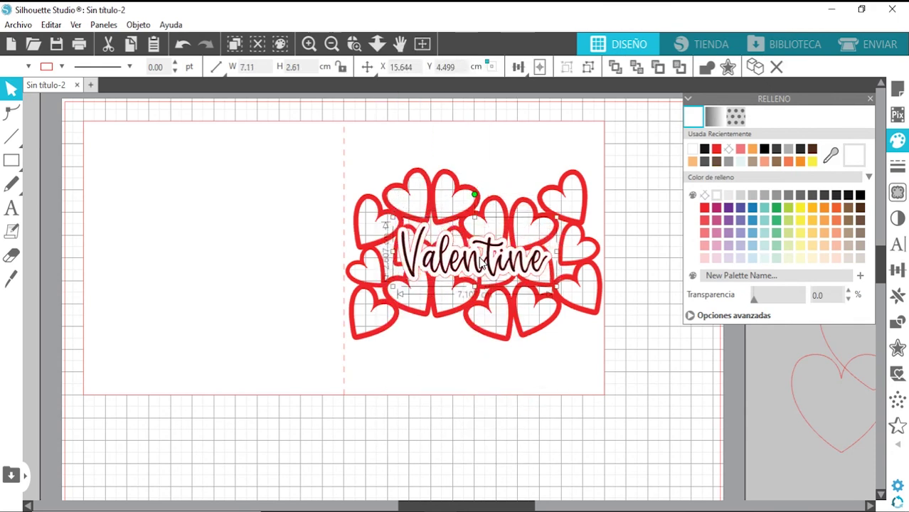